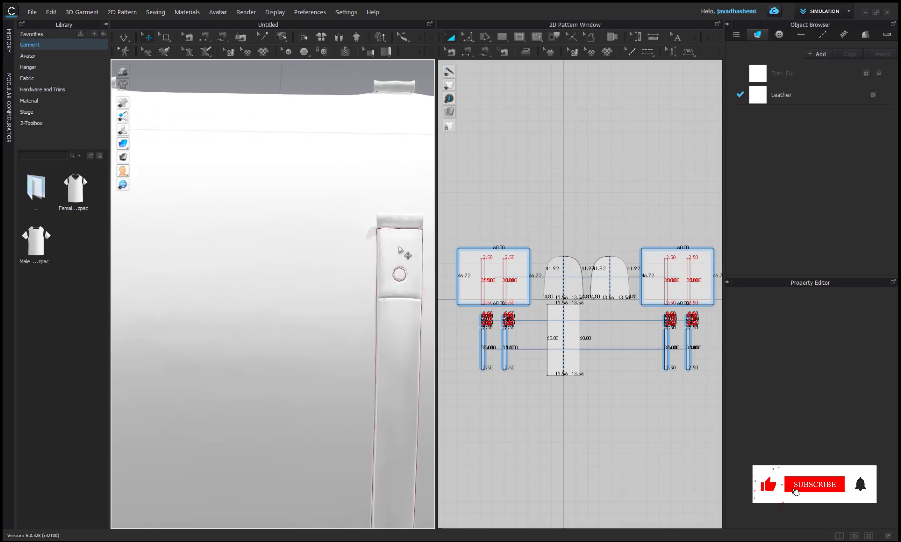
Step: Delete the upper internal line across the two short strap pieces below the body panel and simulate the bag
left_click(409, 224)
scroll(493, 321, "up", 4)
scroll(522, 324, "up", 5)
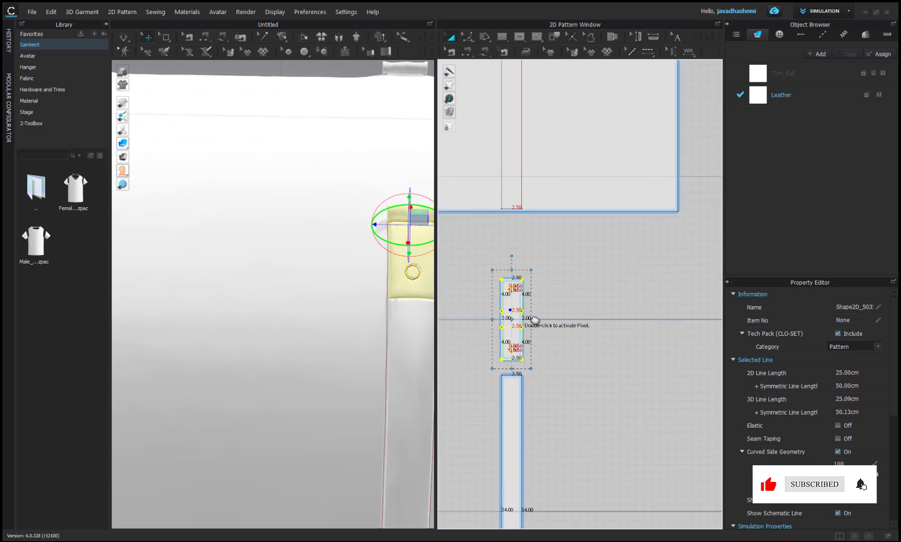
left_click(587, 298)
middle_click_drag(580, 316, 647, 311)
left_click(506, 293, "shift")
right_click(505, 293)
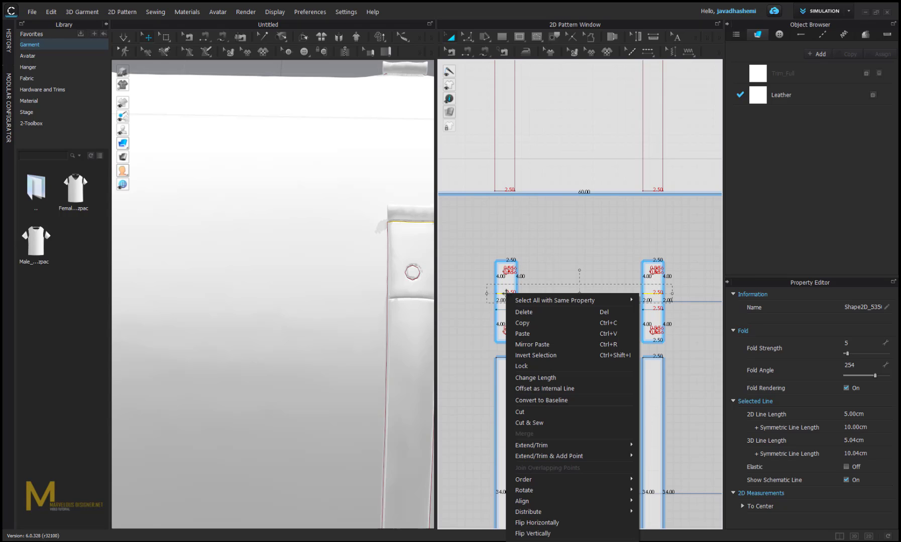
left_click(558, 311)
scroll(292, 281, "down", 3)
right_click_drag(292, 280, 207, 271)
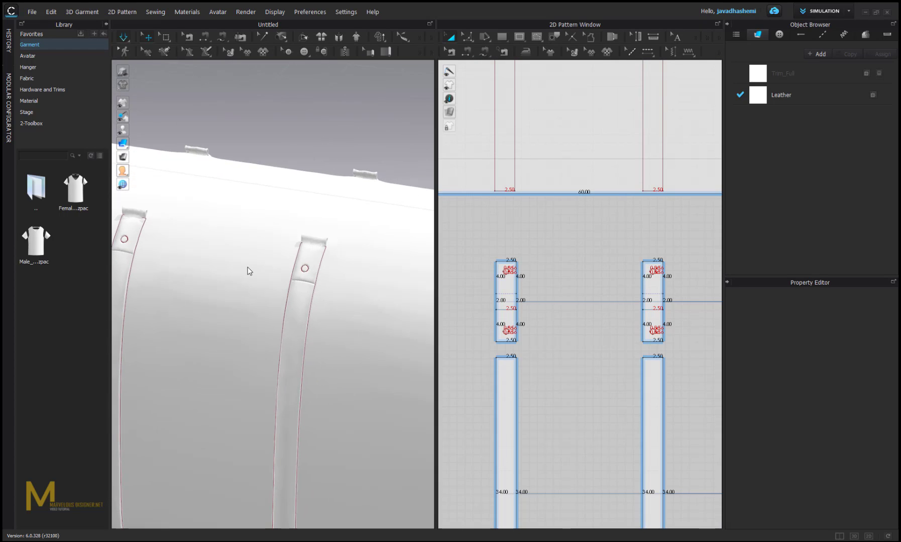
right_click_drag(248, 272, 286, 278)
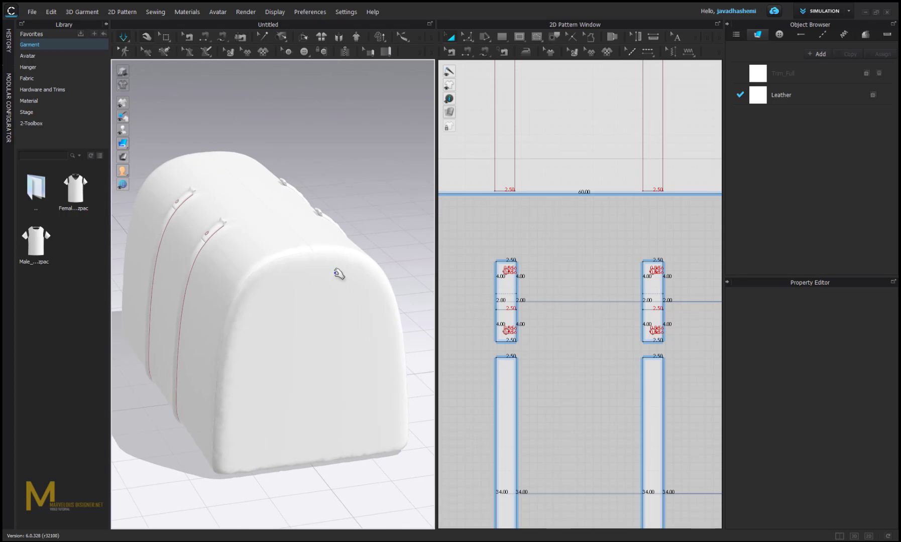
Step: Remove linked editing from the two arched end panels
scroll(545, 264, "down", 1)
scroll(545, 263, "down", 5)
middle_click_drag(604, 280, 483, 329)
scroll(553, 267, "up", 2)
left_click(539, 250)
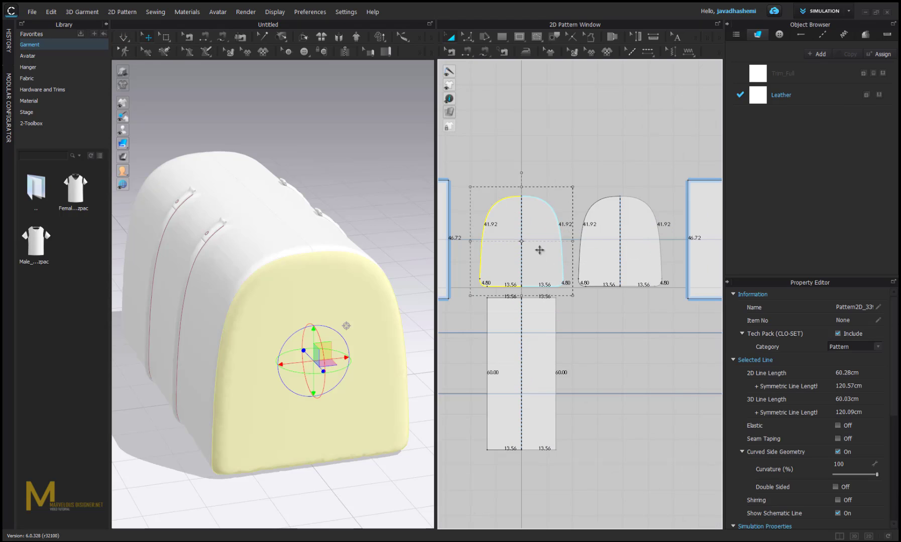
left_click(599, 242, "shift")
right_click(599, 241)
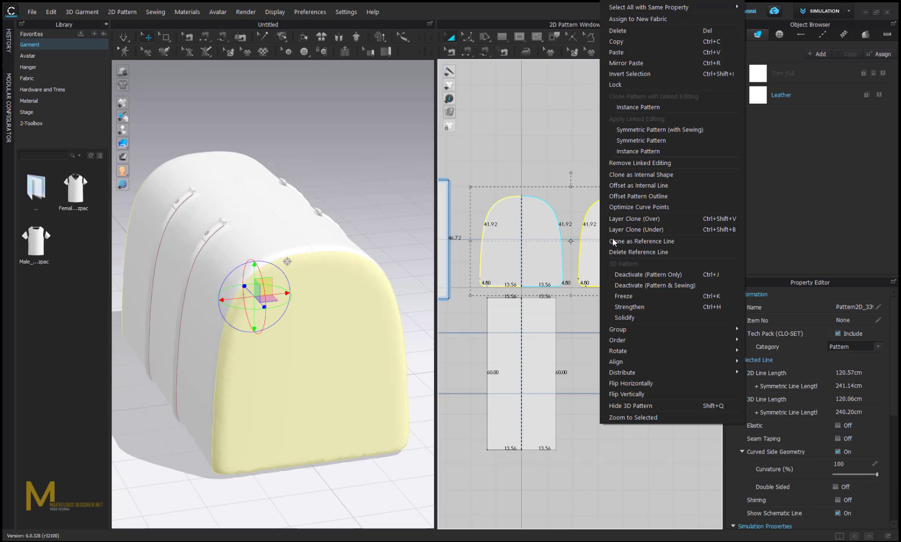
left_click(691, 165)
left_click(570, 163)
Step: Draw an internal rectangle about 4.28 by 5.67 cm in the upper part of the first arched end panel and centre it on the panel's axis
scroll(528, 201, "up", 3)
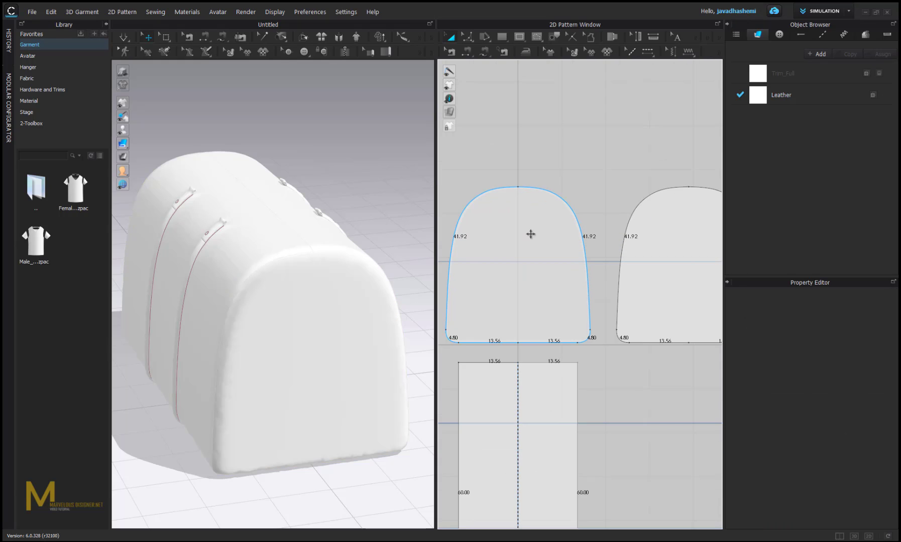
middle_click_drag(530, 234, 528, 144)
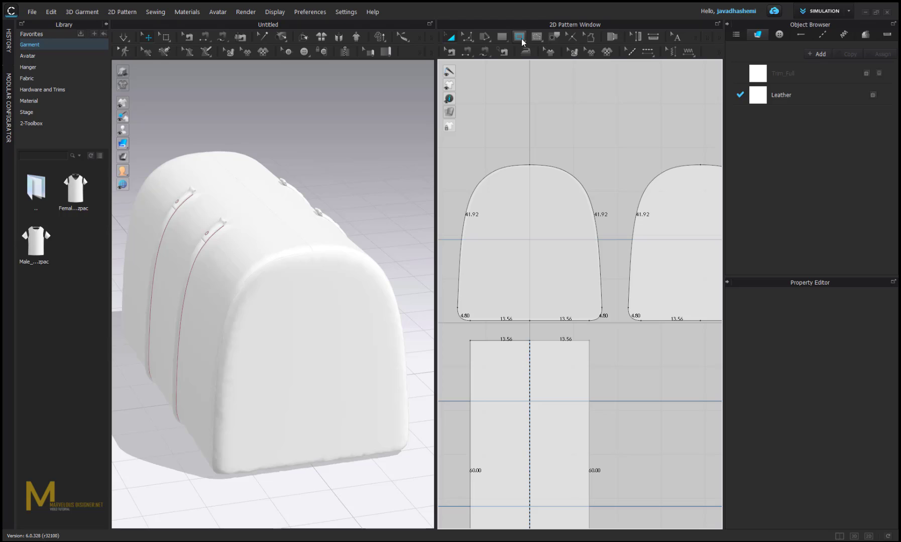
left_click_drag(537, 194, 519, 219)
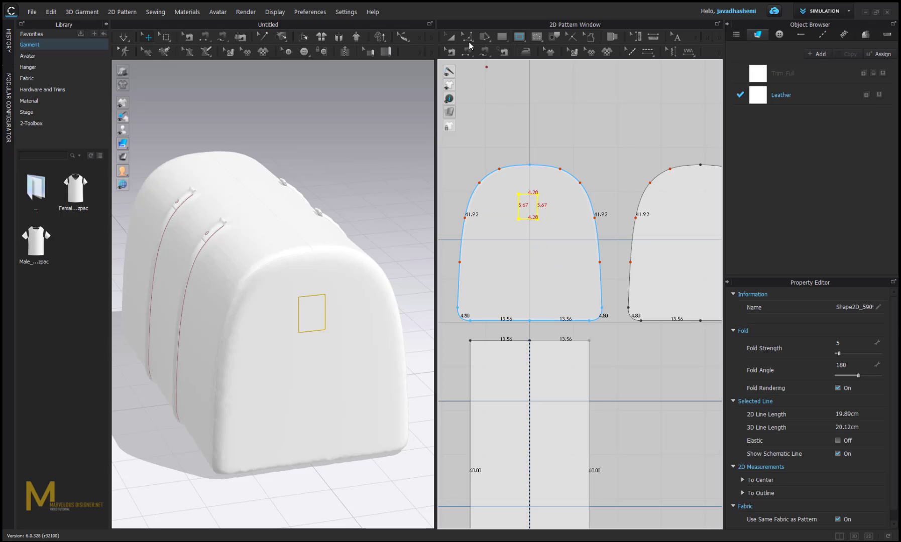
scroll(510, 181, "up", 3)
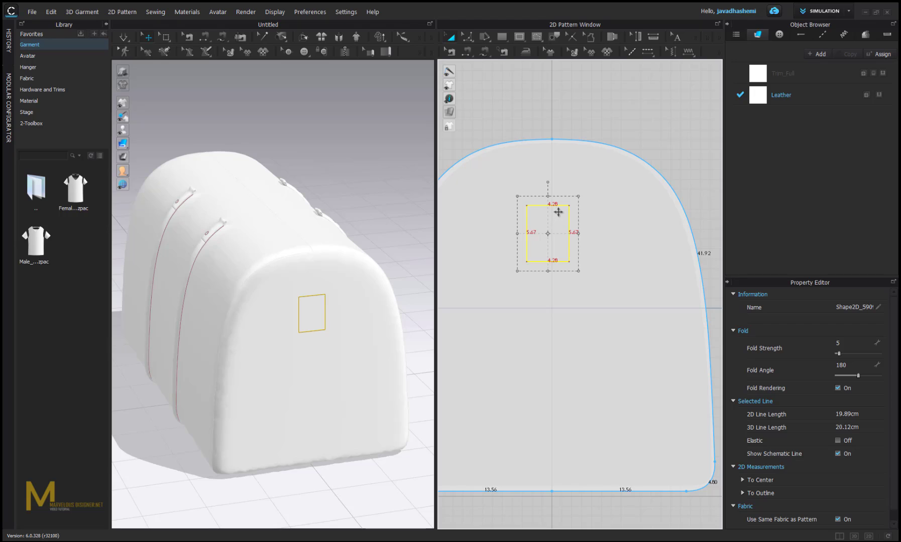
left_click_drag(558, 212, 562, 214)
scroll(565, 245, "down", 5)
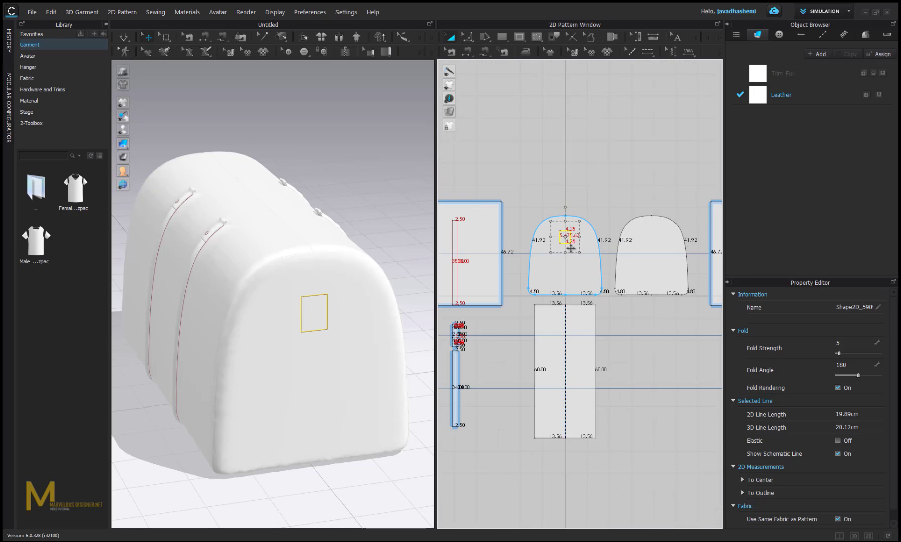
Step: Round the internal rectangle's lower-left corner by length, with 0.5 cm on both lines
scroll(567, 252, "up", 5)
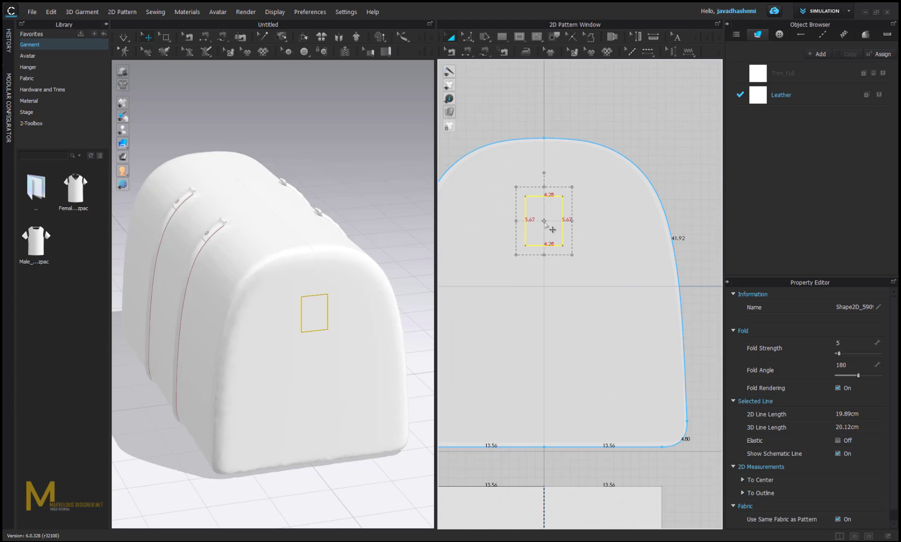
scroll(307, 301, "up", 5)
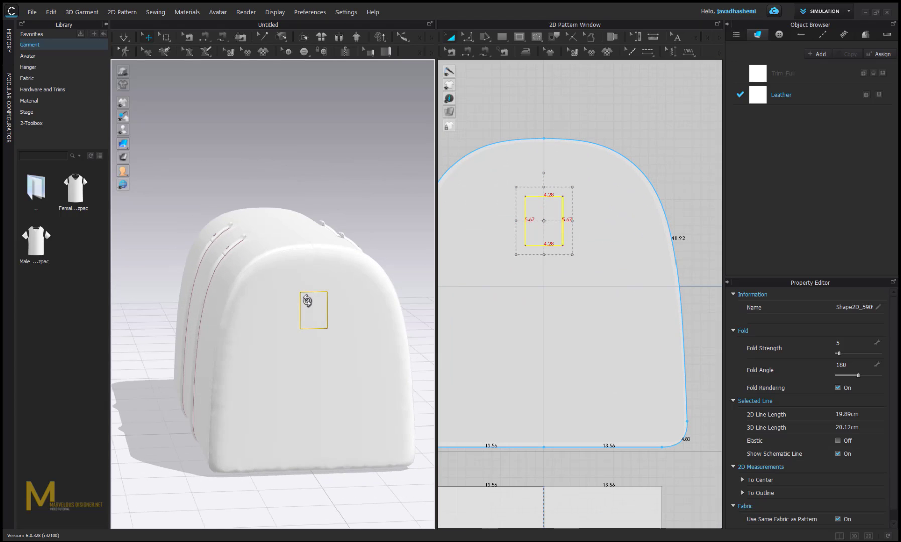
scroll(553, 244, "up", 3)
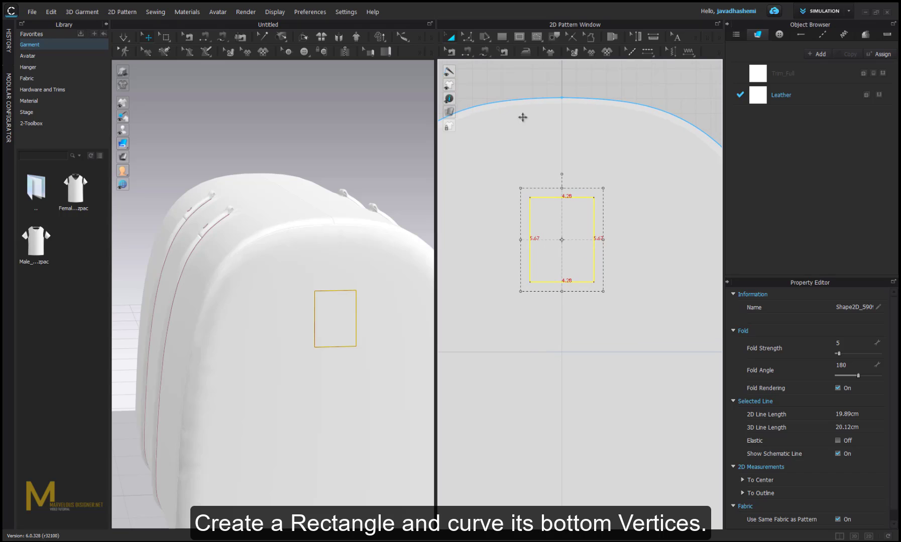
left_click(506, 72)
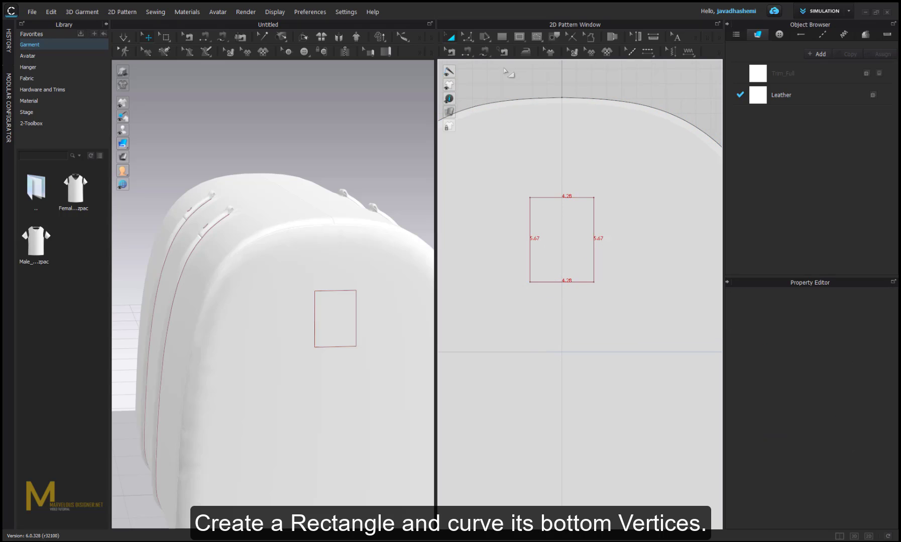
left_click_drag(530, 282, 538, 276)
right_click(537, 277)
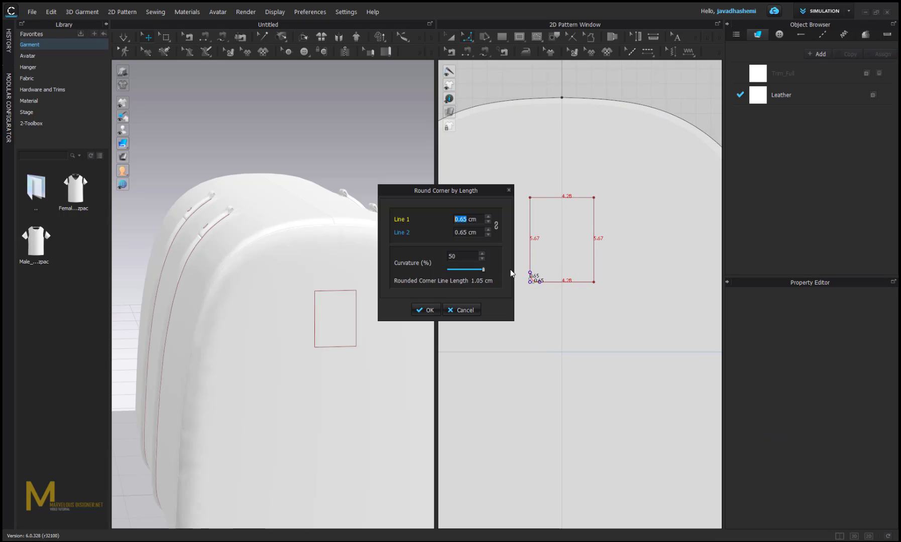
type("0.5")
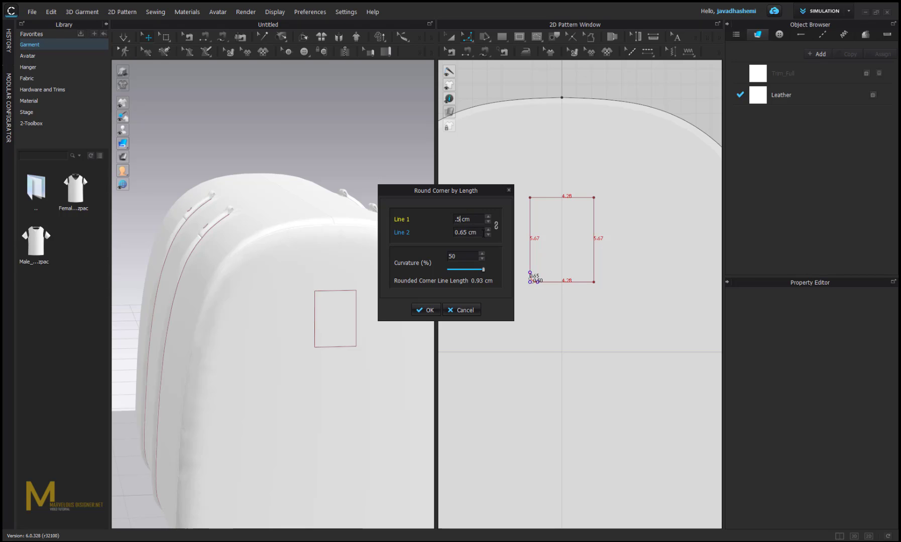
key("Tab")
type(".5")
key("Return")
Step: Round the internal rectangle's lower-right corner by length with 0.5 cm
scroll(600, 281, "up", 4)
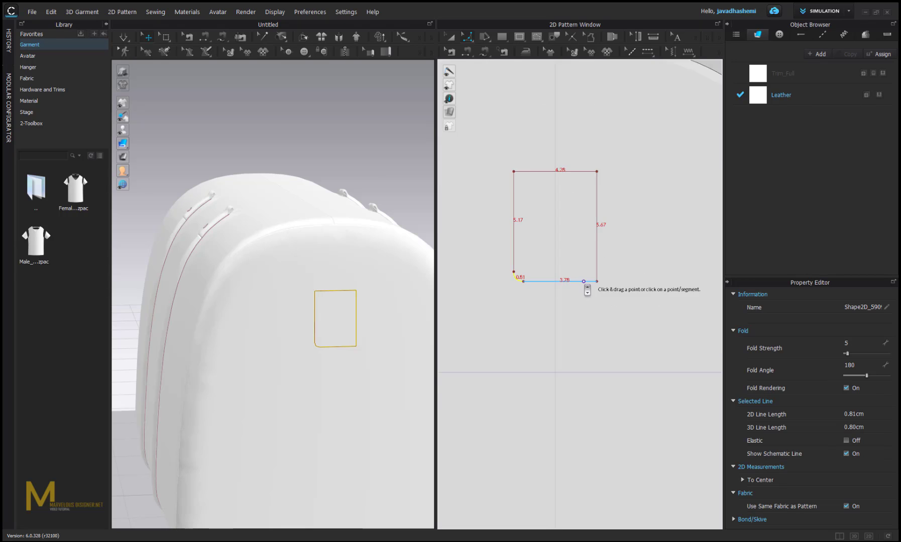
right_click(601, 267)
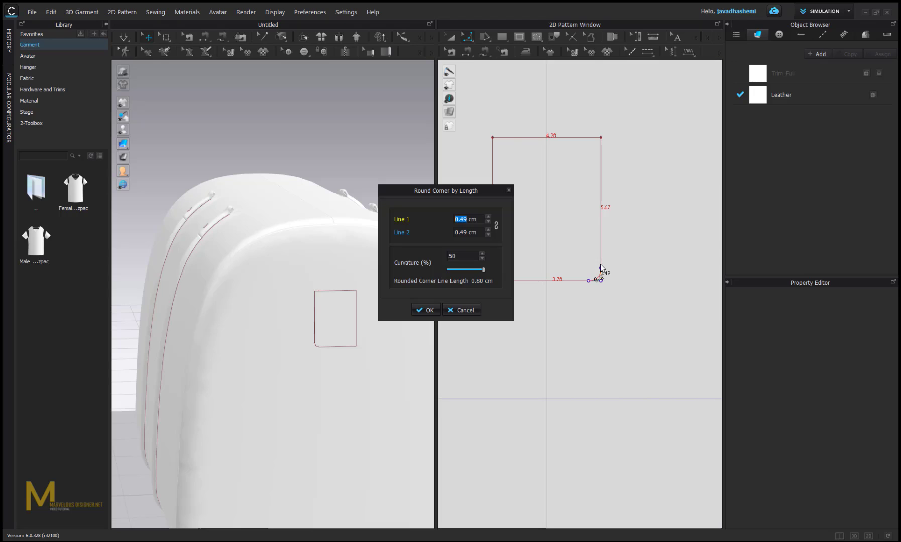
type("0.5")
key("Tab")
key("Return")
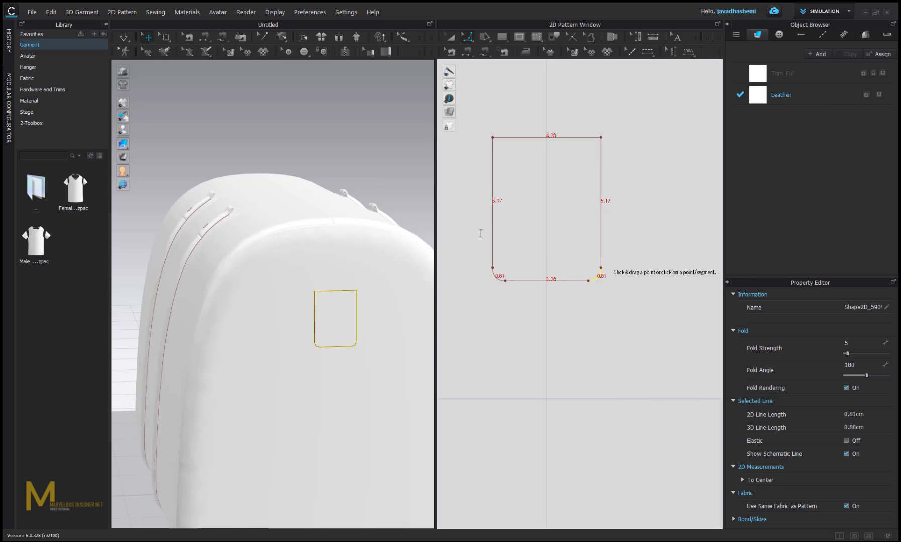
Step: Clone the rounded internal rectangle as a pattern and place the copy directly above the arched end panel
scroll(522, 255, "down", 3)
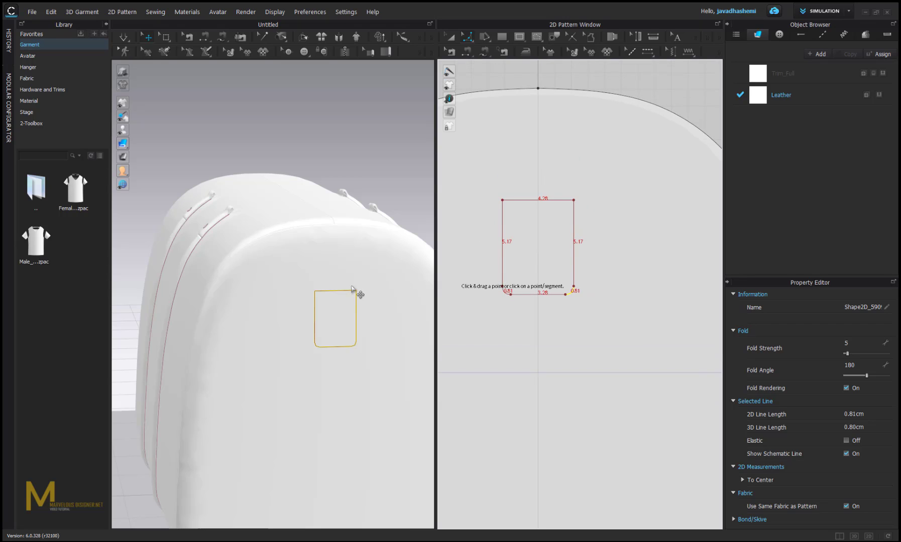
scroll(581, 253, "down", 1)
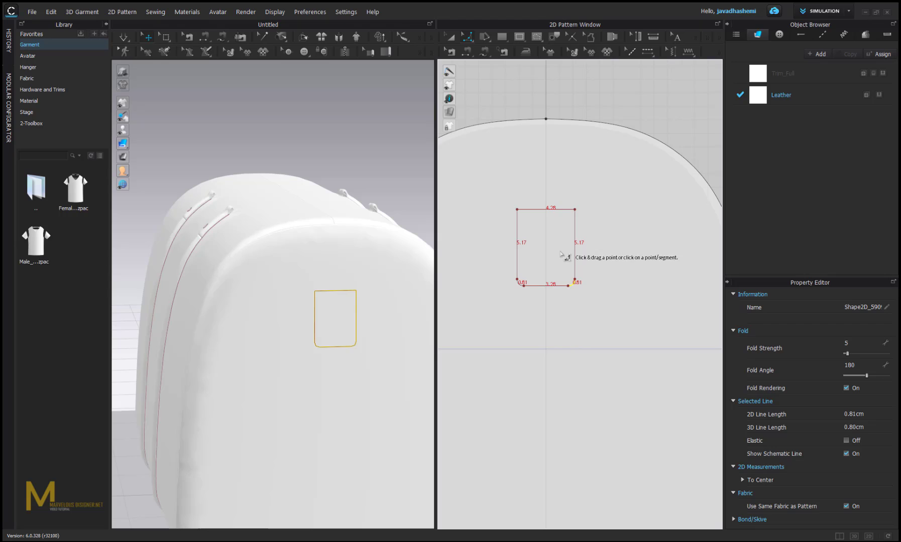
scroll(577, 255, "up", 2)
left_click(451, 37)
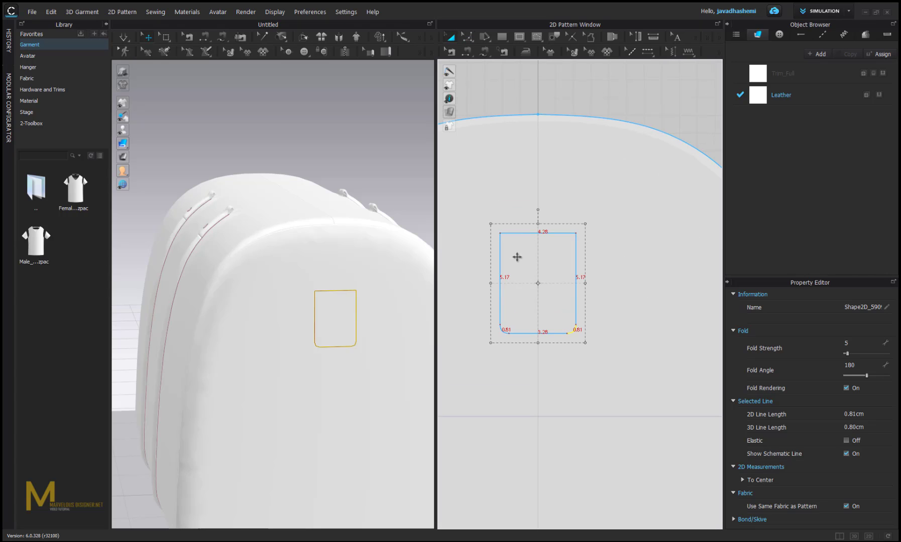
left_click(521, 261)
scroll(361, 282, "down", 3)
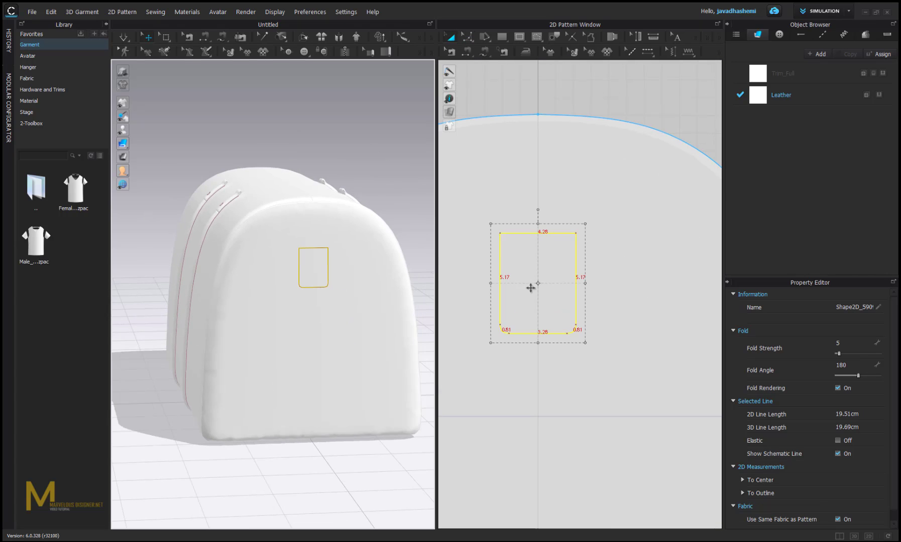
scroll(530, 288, "down", 3)
right_click(545, 323)
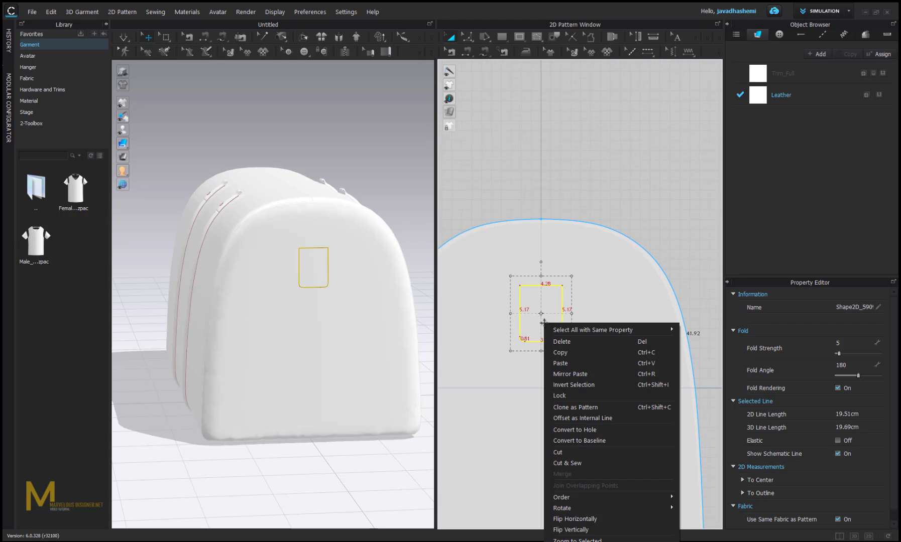
left_click(617, 408)
left_click(546, 177)
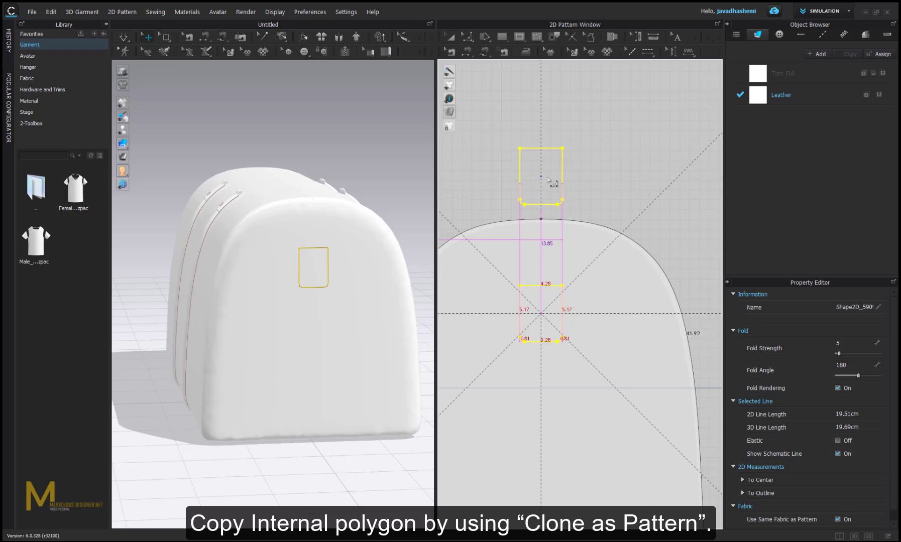
Step: Move the cloned piece in 3D off the bag's top, out towards the arched end panel
middle_click_drag(335, 223, 306, 267)
scroll(307, 266, "up", 2)
left_click(268, 185)
right_click_drag(269, 209, 291, 229)
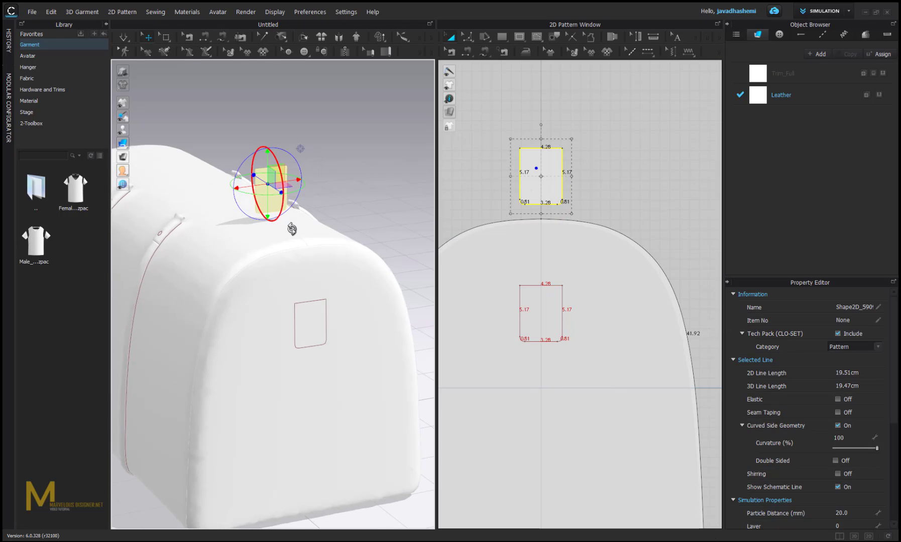
left_click_drag(277, 189, 327, 220)
right_click_drag(333, 272, 320, 270)
scroll(340, 230, "up", 2)
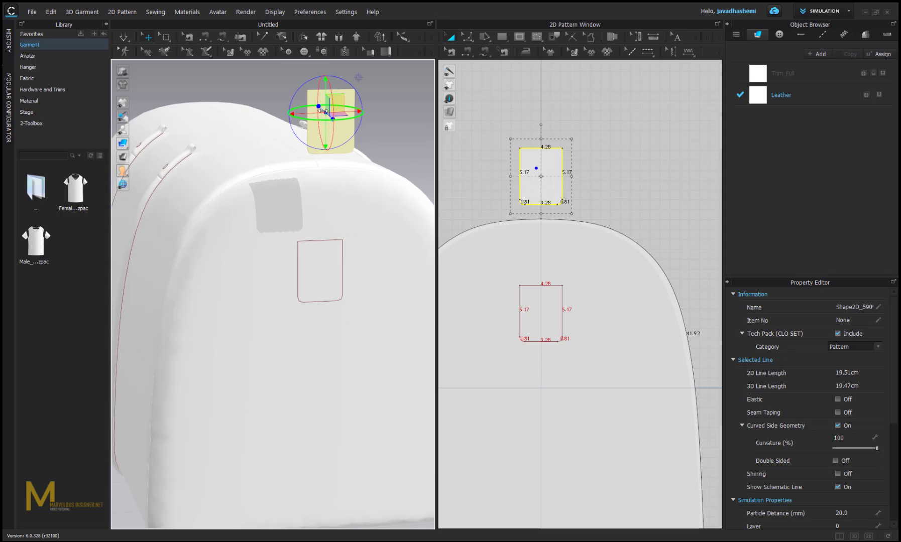
Step: Lower the cloned piece in 3D and bring it in front of the rounded rectangle outline on the end panel
left_click_drag(327, 92, 330, 241)
mouse_move(329, 241)
right_mouse_down()
mouse_move(334, 284)
mouse_move(340, 245)
right_mouse_up()
scroll(340, 245, "up", 1)
middle_click_drag(349, 246, 352, 307)
scroll(353, 301, "up", 1)
left_click_drag(369, 267, 332, 257)
right_click_drag(333, 257, 293, 244)
middle_click_drag(363, 258, 332, 278)
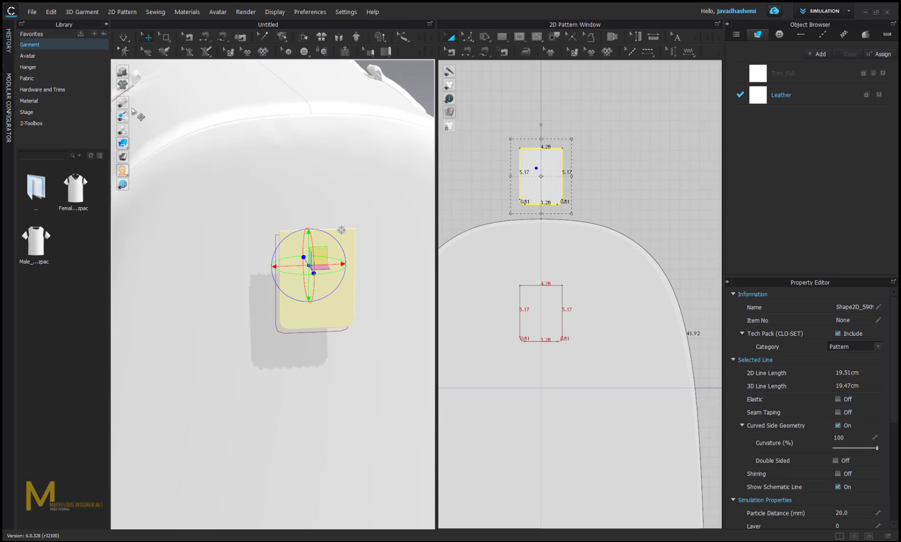
Step: Change the 3D garment's surface display style and apply Flip Normal to the cloned piece
mouse_move(124, 144)
right_click_drag(308, 258, 296, 290)
scroll(307, 266, "up", 3)
middle_click_drag(312, 270, 314, 287)
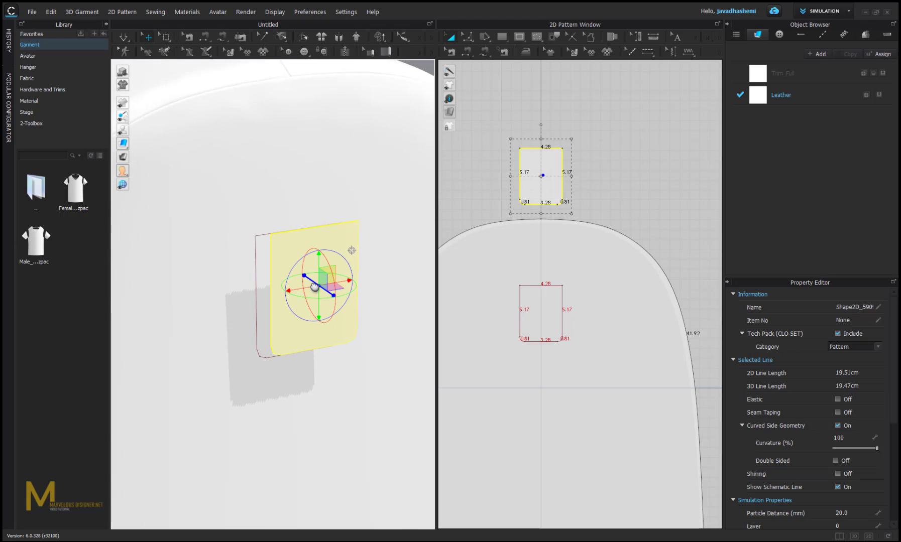
scroll(314, 287, "up", 1)
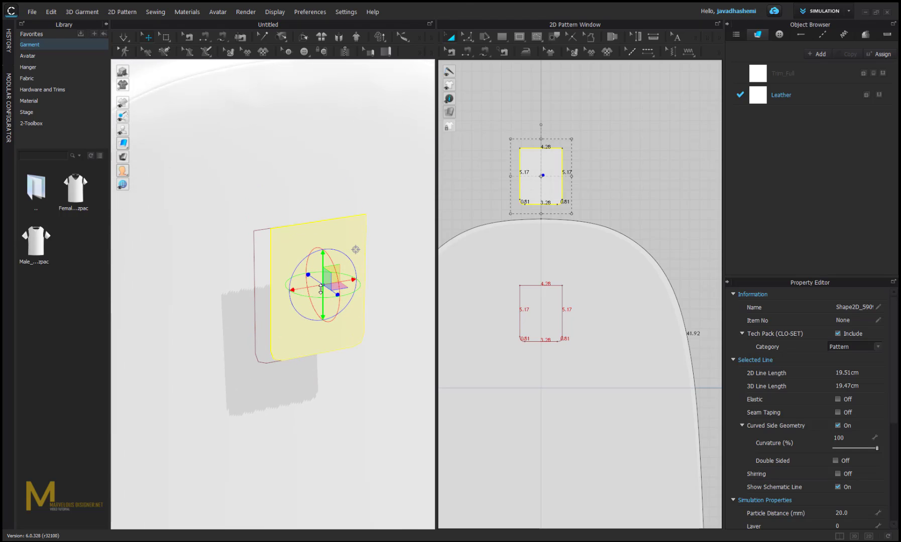
right_click(321, 289)
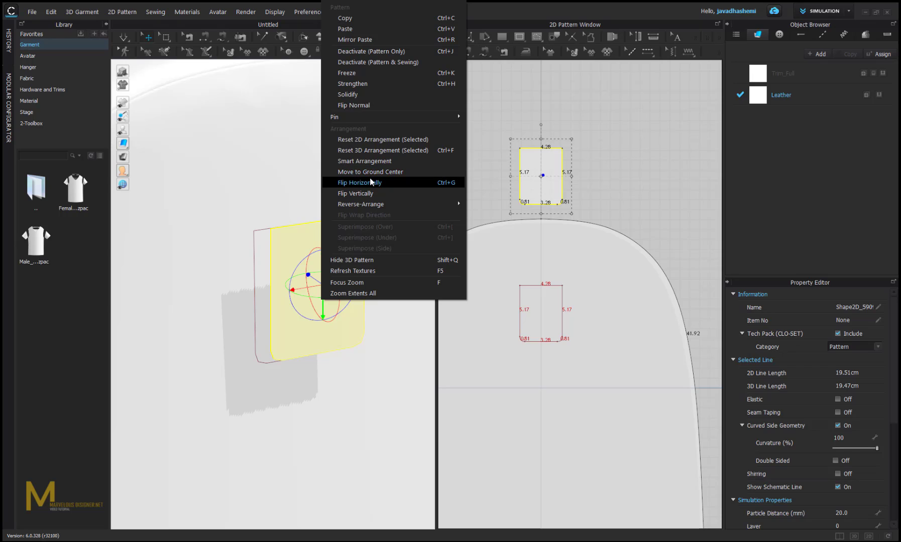
left_click(370, 105)
left_click(324, 265)
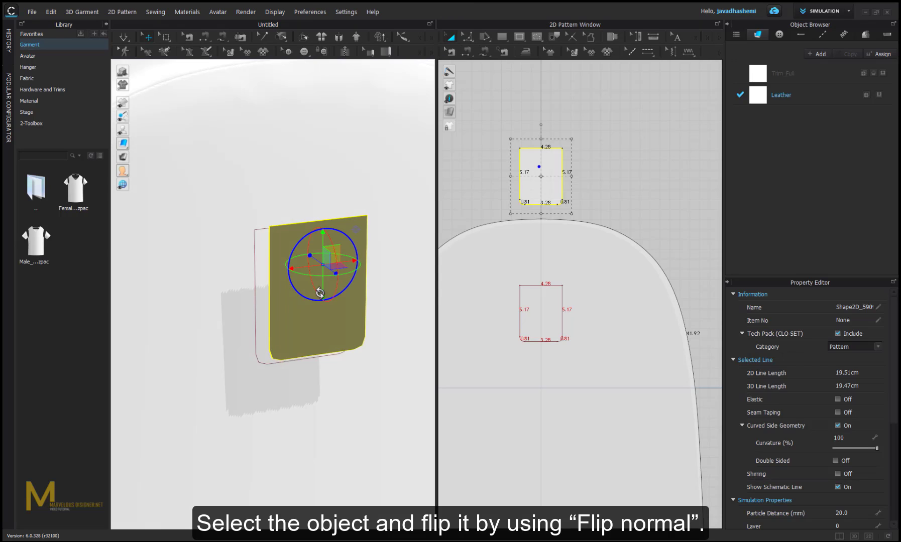
Step: Reposition the flipped piece in front of its outline on the end panel
key("2")
left_click_drag(338, 253, 337, 269)
right_click_drag(319, 279, 353, 309)
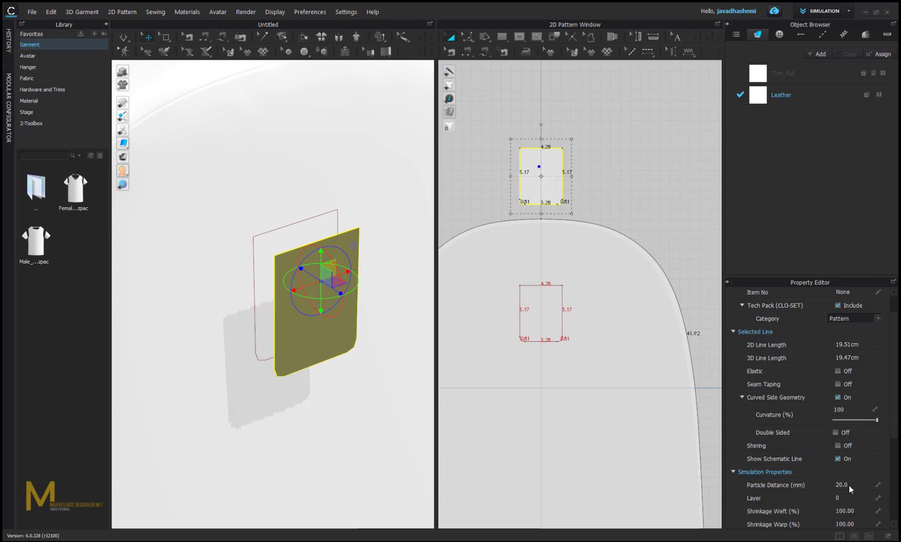
Step: Set the cloned piece's particle distance to 5 mm
scroll(848, 484, "down", 2)
type("5")
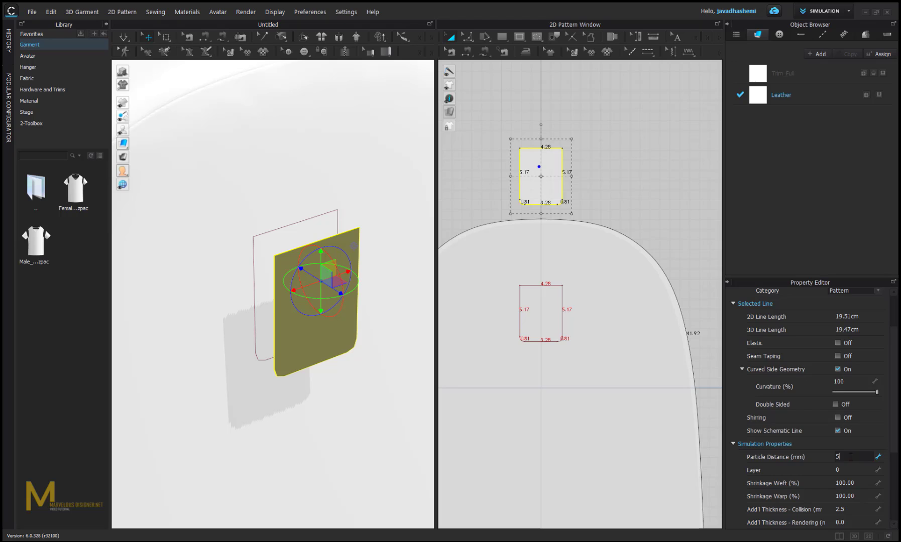
key("Return")
middle_click_drag(335, 302, 319, 317)
left_click(313, 302)
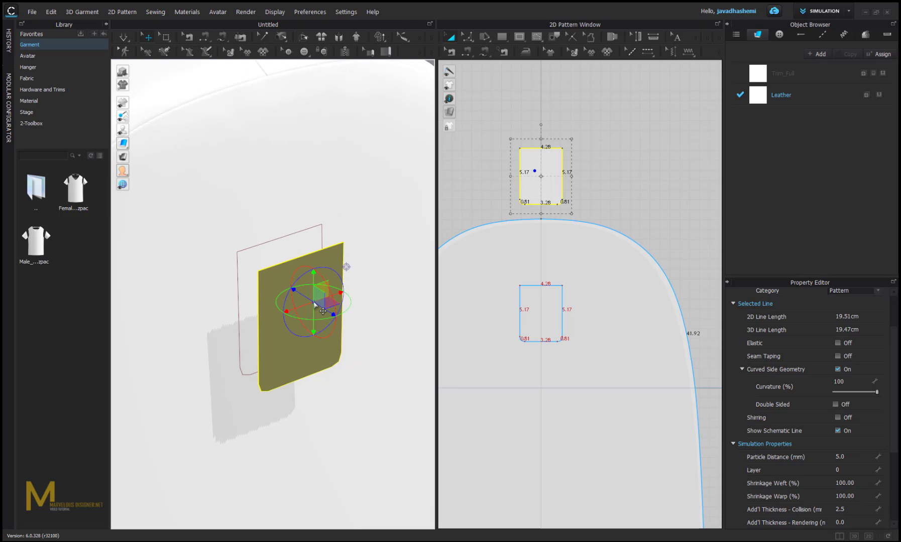
mouse_move(319, 335)
right_mouse_down()
mouse_move(301, 337)
mouse_move(309, 335)
right_mouse_up()
scroll(328, 308, "up", 1)
middle_click_drag(346, 308, 365, 323)
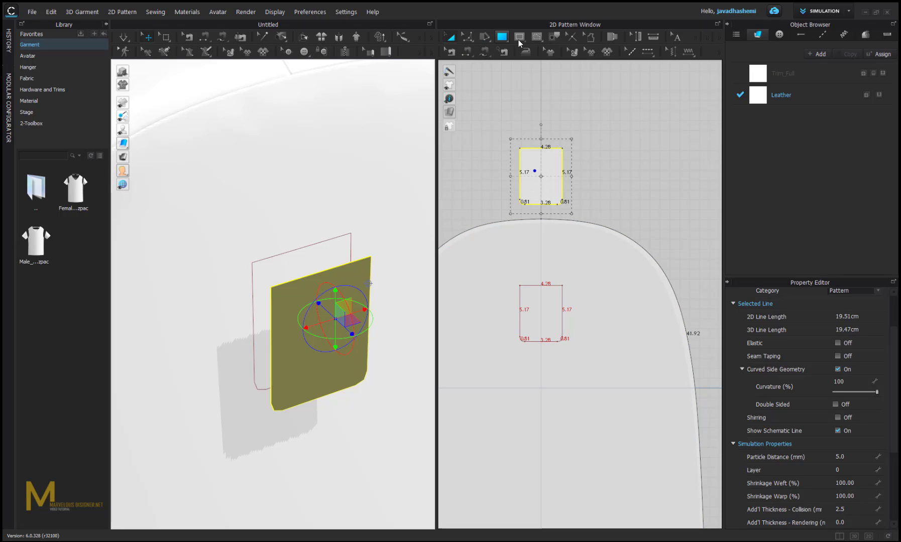
Step: Extend the cloned piece's top edge outward by 1 cm with Offset Pattern Outline, creating an internal line
left_click(471, 35)
left_click(488, 50)
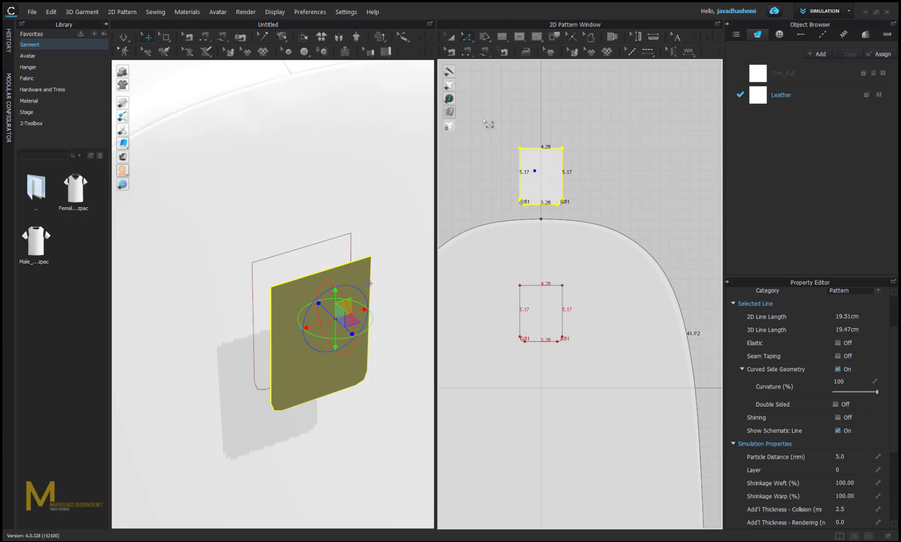
left_click(485, 122)
left_click(533, 149)
scroll(544, 191, "up", 3)
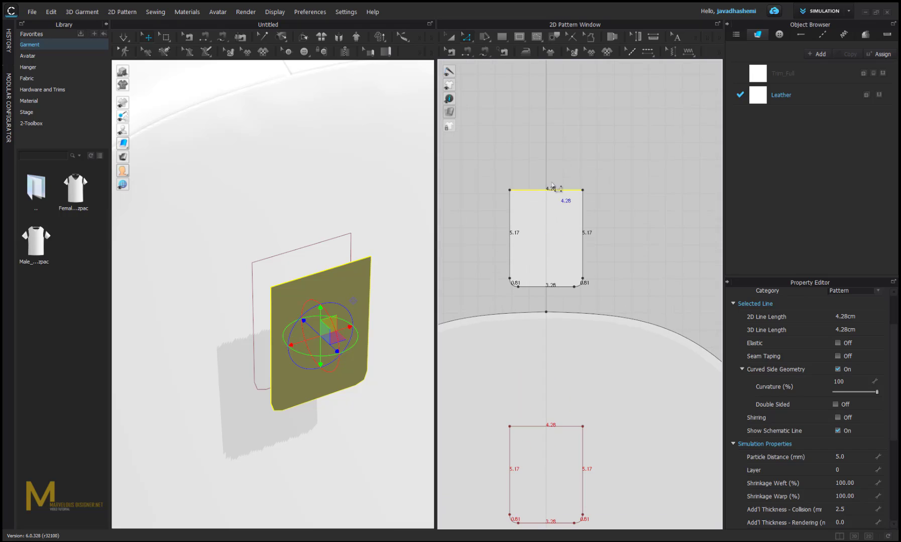
right_click(547, 191)
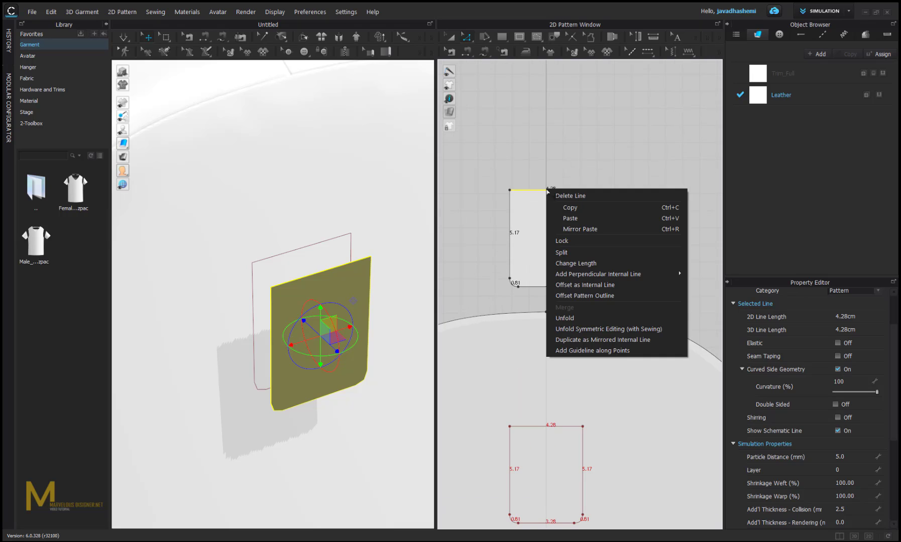
left_click(586, 296)
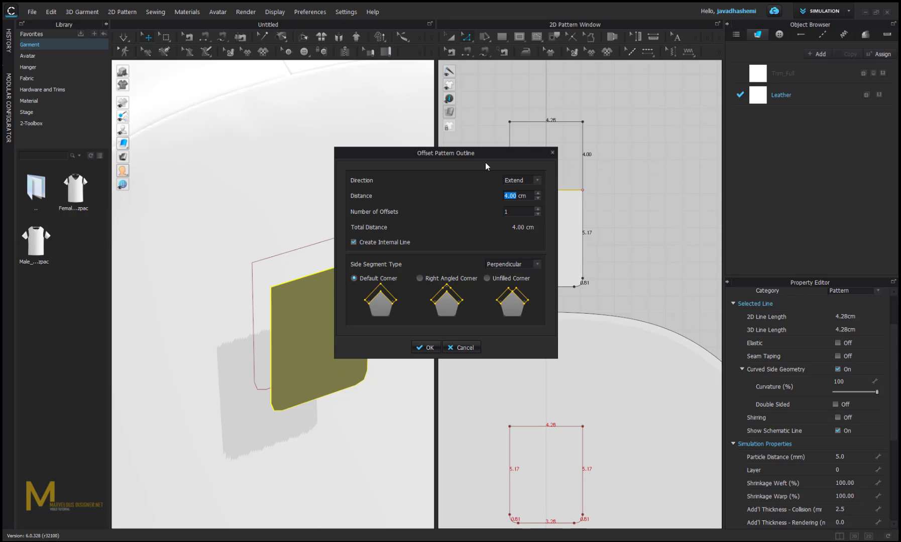
left_click_drag(498, 156, 743, 250)
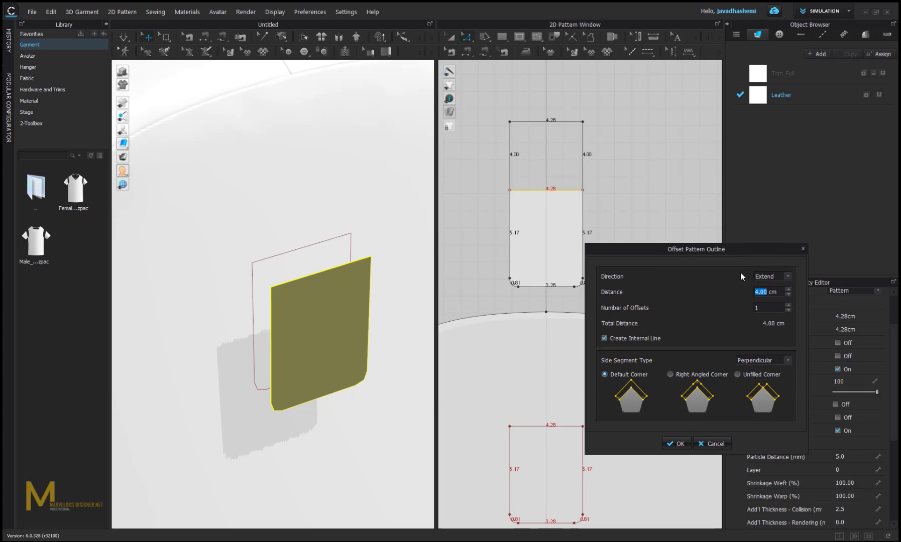
type("1")
left_click(678, 444)
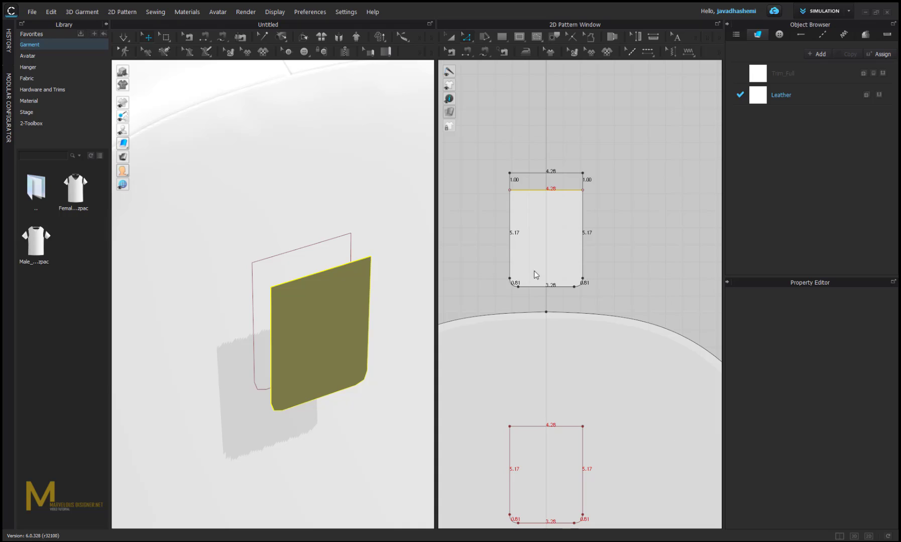
left_click(537, 237)
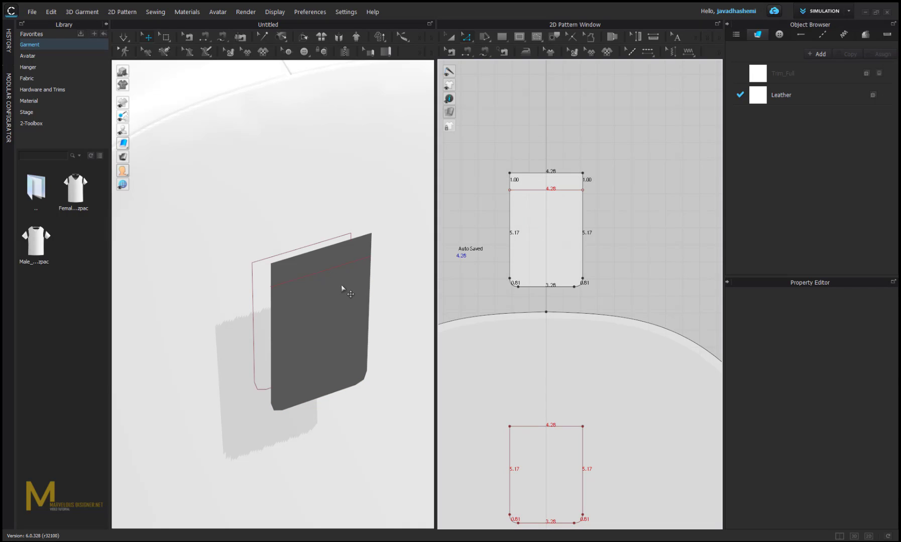
Step: Free-sew the piece's sides and rounded bottom, below its internal line, to the matching edges of the rounded rectangle on the end panel
scroll(361, 300, "up", 1)
middle_click_drag(361, 301, 385, 285)
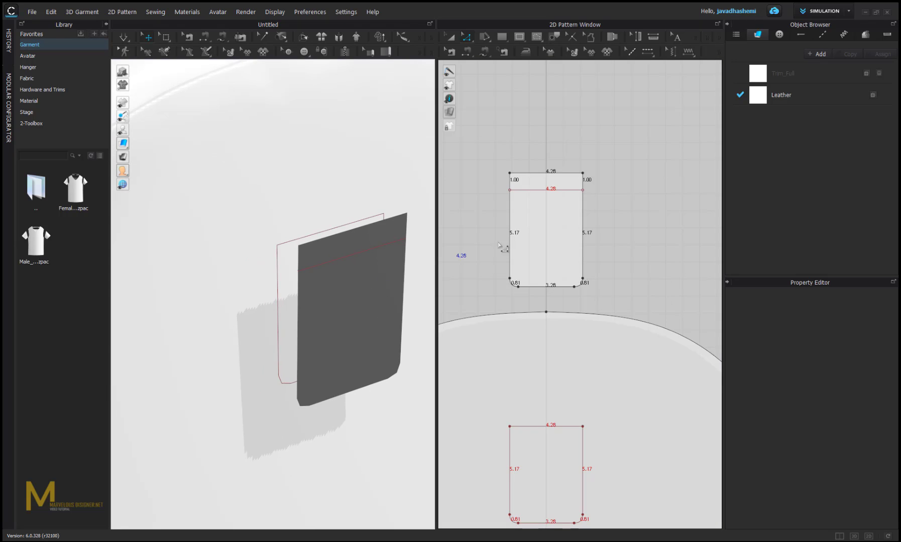
left_click(484, 53)
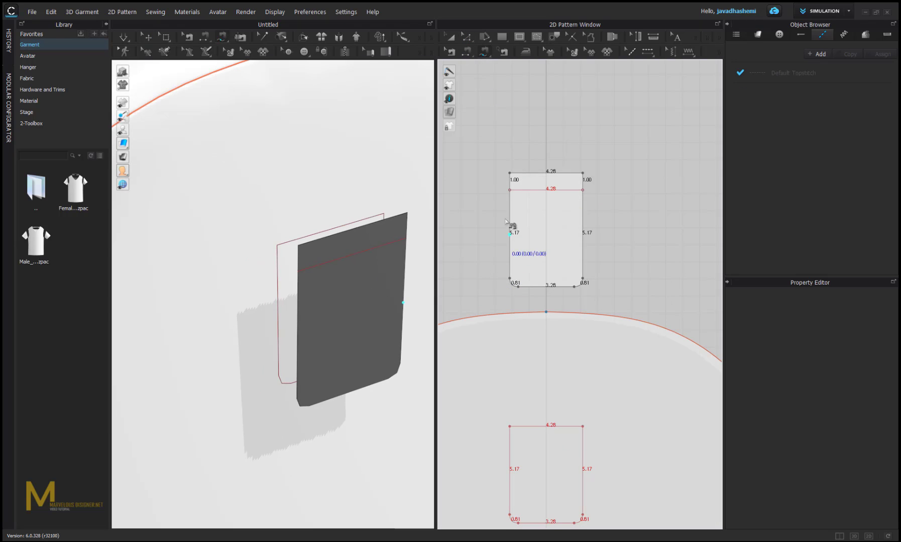
left_click(509, 191)
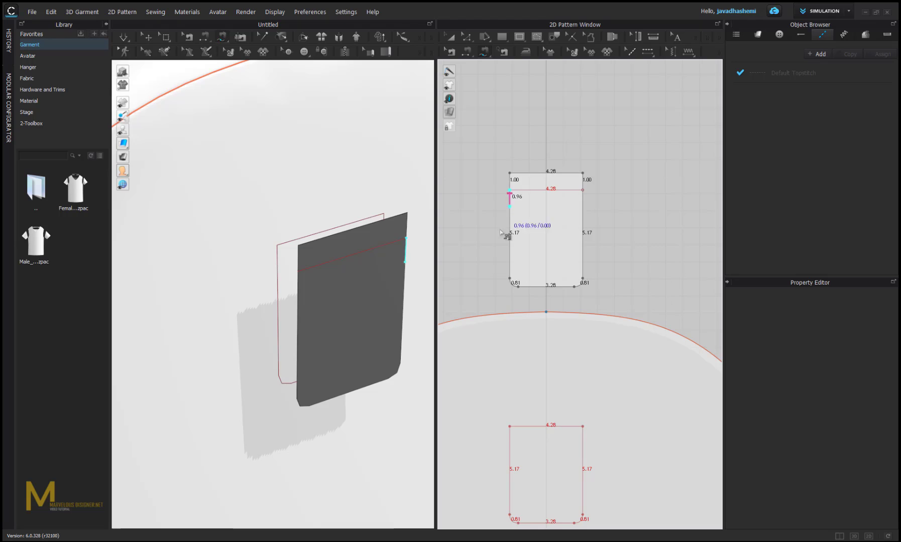
left_click(584, 192)
middle_click_drag(599, 337, 603, 247)
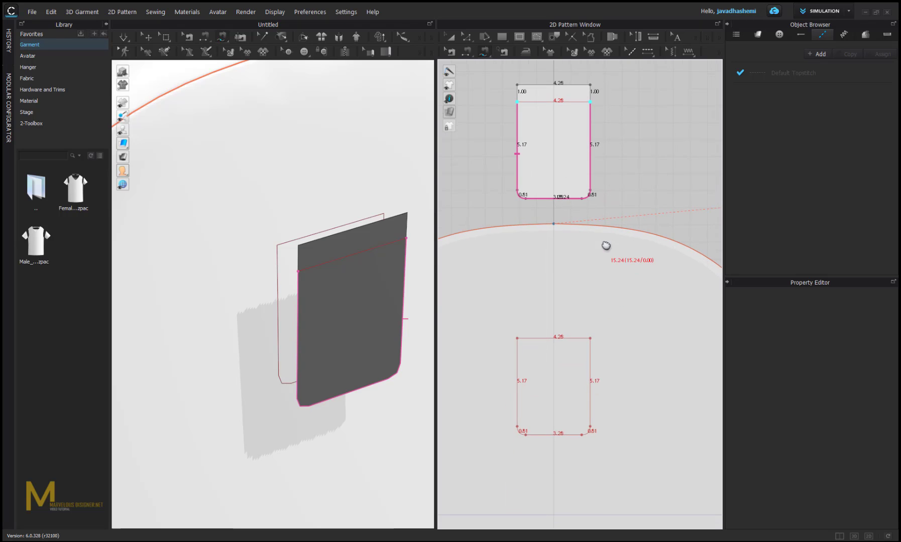
left_click(589, 338)
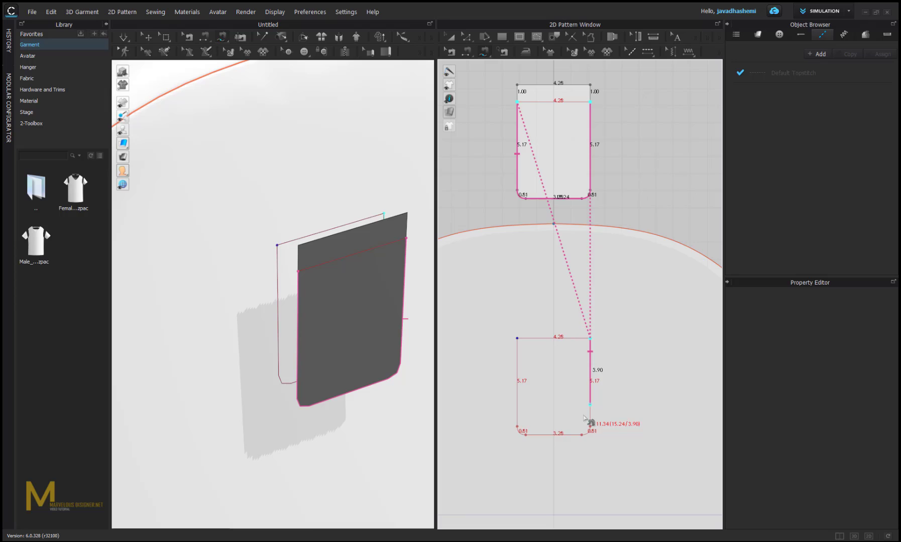
left_click(518, 339)
mouse_move(318, 301)
right_mouse_down()
mouse_move(352, 312)
mouse_move(323, 305)
right_mouse_up()
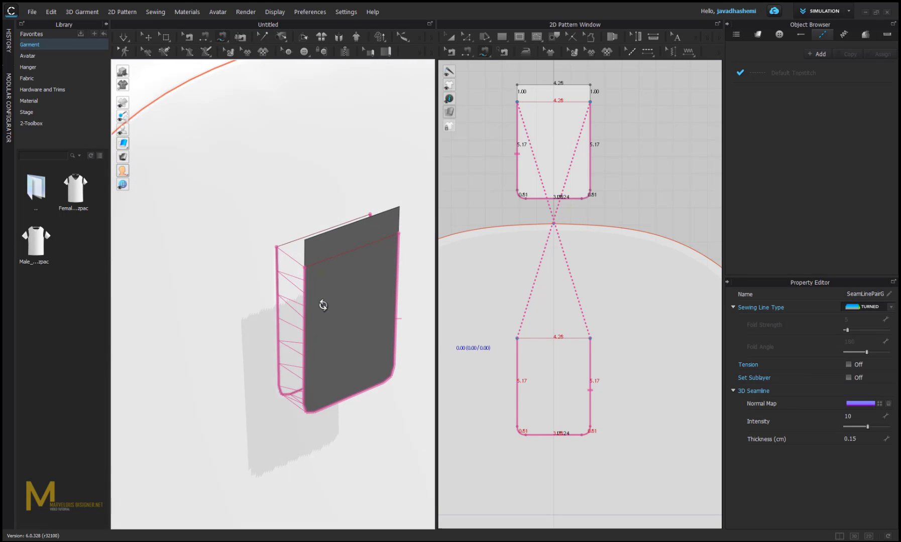
Step: Run the simulation to pull the sewn piece onto the end panel
key("q")
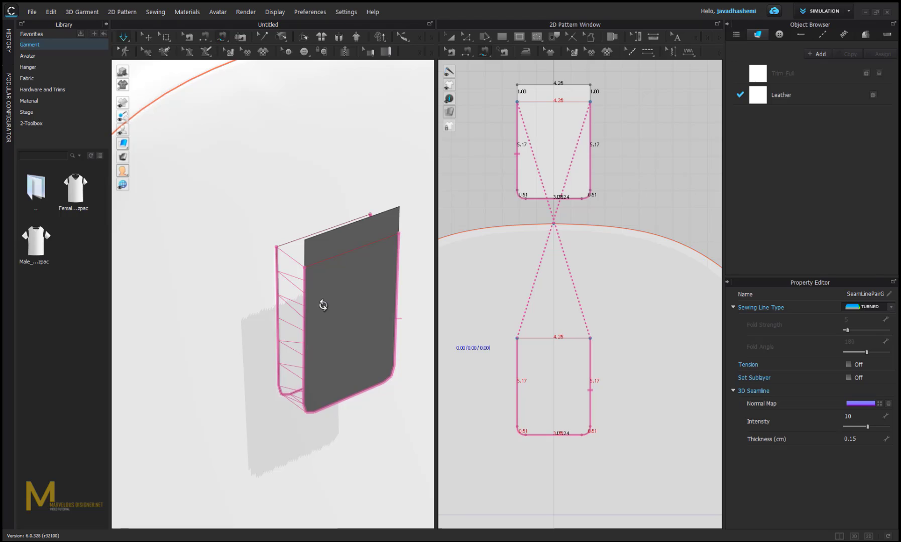
key("space")
right_click_drag(333, 305, 344, 303)
Step: Copy the sewn piece and paste the duplicate beside it in the 2D pattern layout
left_click(449, 38)
scroll(524, 329, "down", 3)
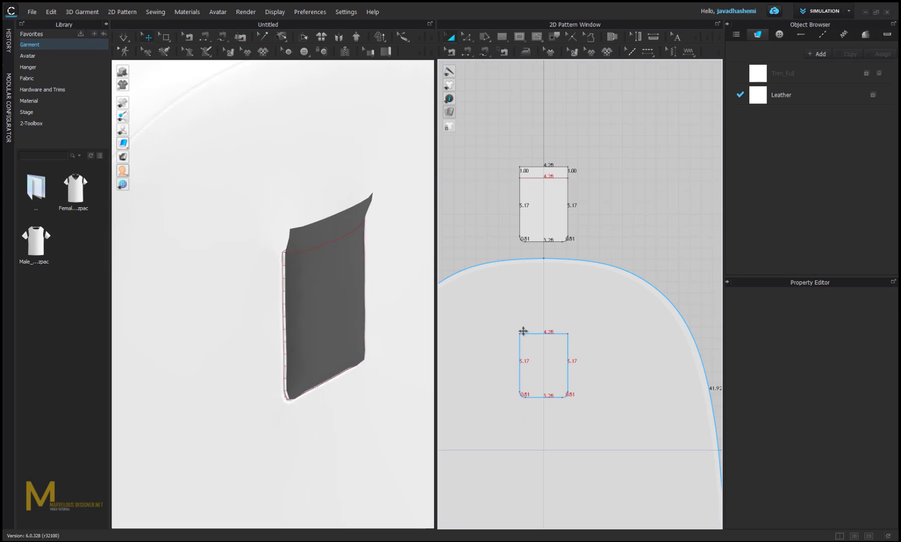
left_click(552, 214)
right_click_drag(552, 215, 522, 235)
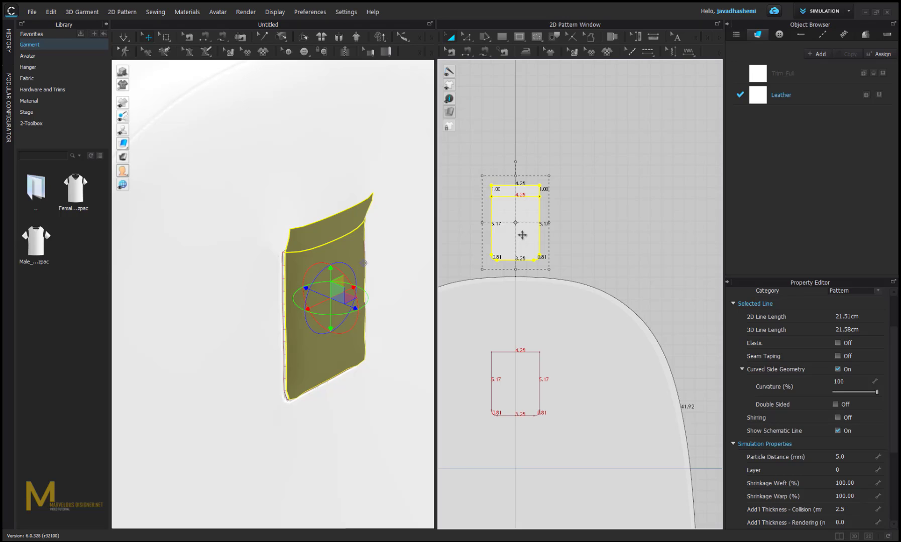
key("ctrl+c")
key("ctrl+v")
left_click(577, 229)
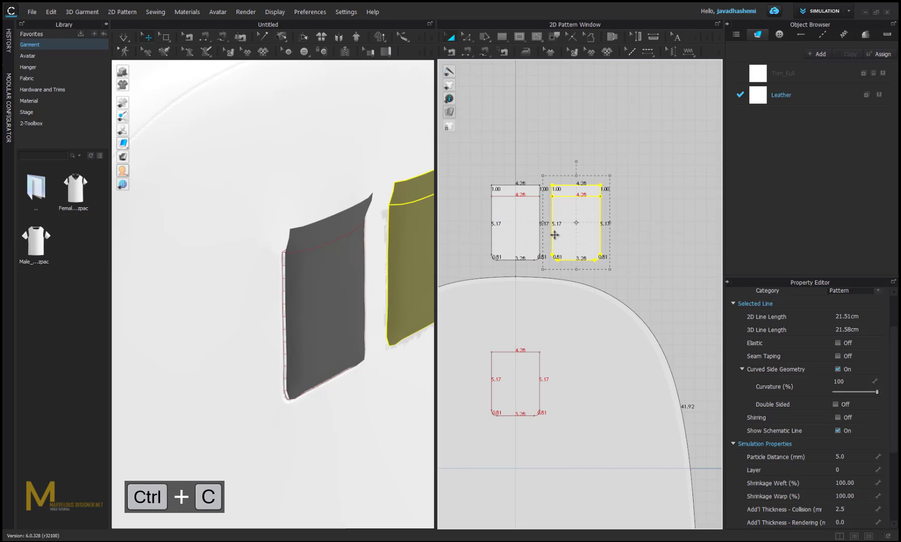
Step: Move the duplicate in 3D so it sits in front of the original piece on the end panel
middle_click_drag(537, 146, 528, 167)
middle_click_drag(385, 249, 337, 236)
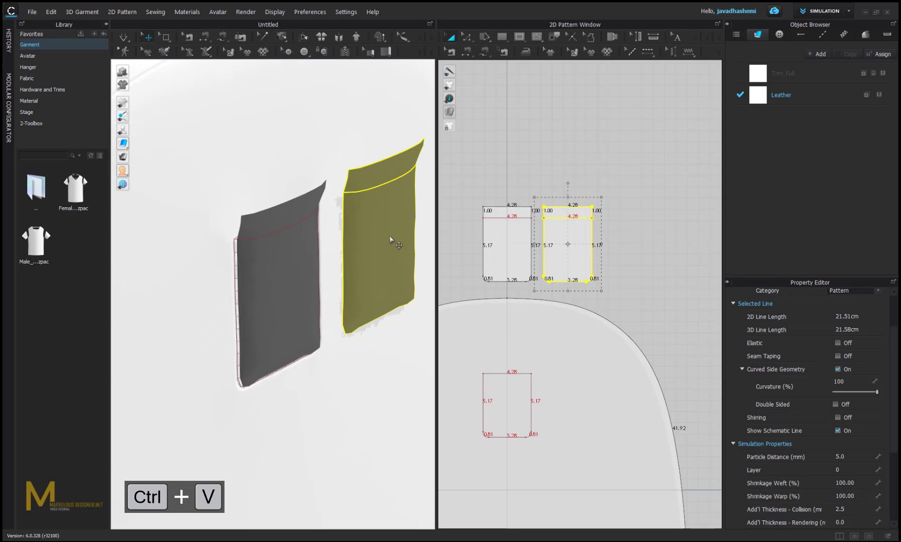
left_click(390, 236)
left_click_drag(400, 251, 379, 221)
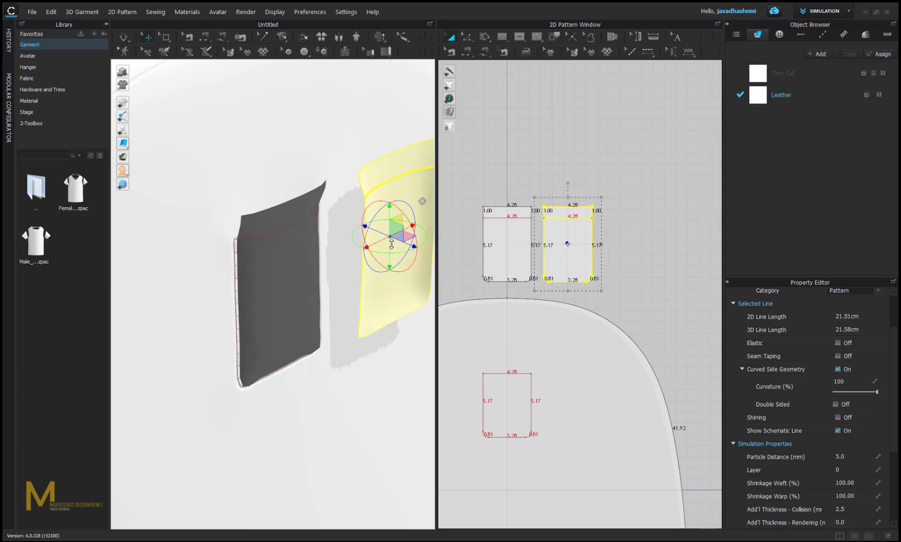
right_click_drag(391, 244, 264, 319)
Step: Free-sew the duplicate's sides and rounded bottom, below its internal line, to the same edges of the original piece
left_click(483, 53)
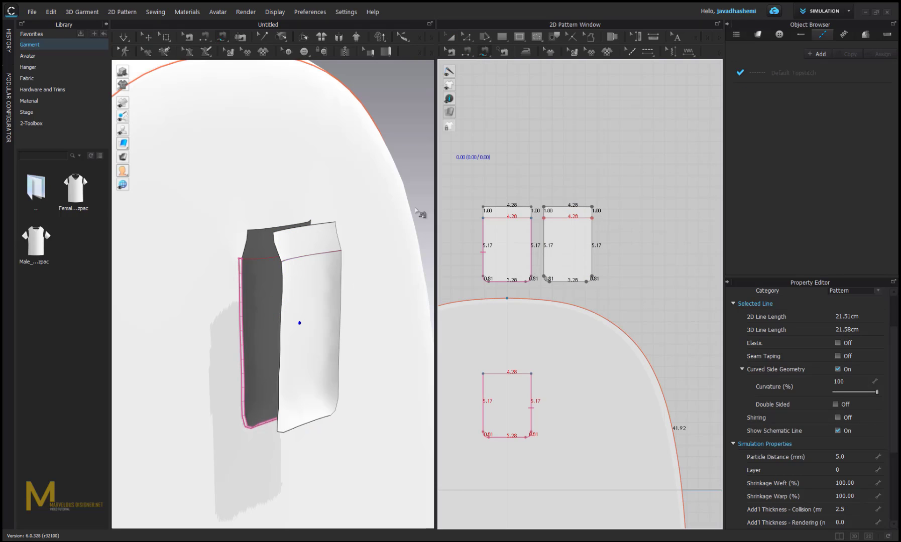
left_click(544, 219)
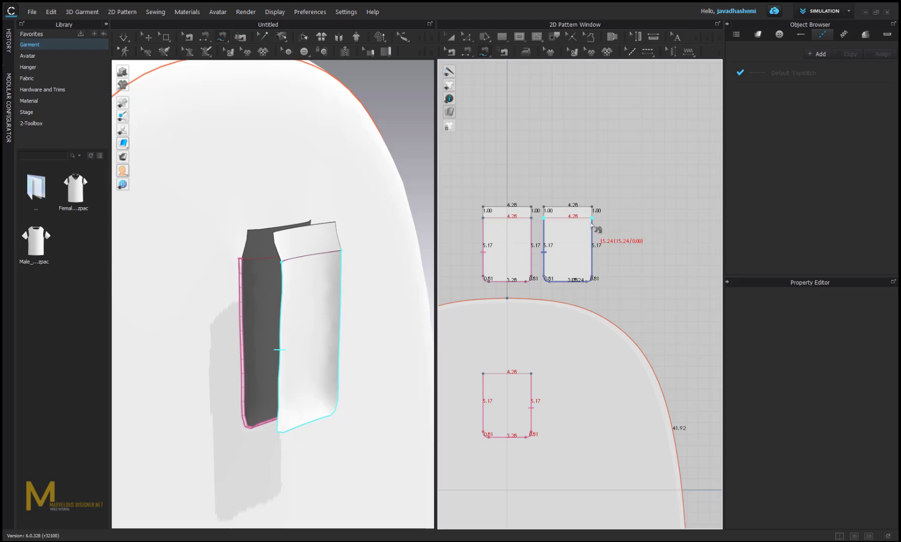
left_click(530, 221)
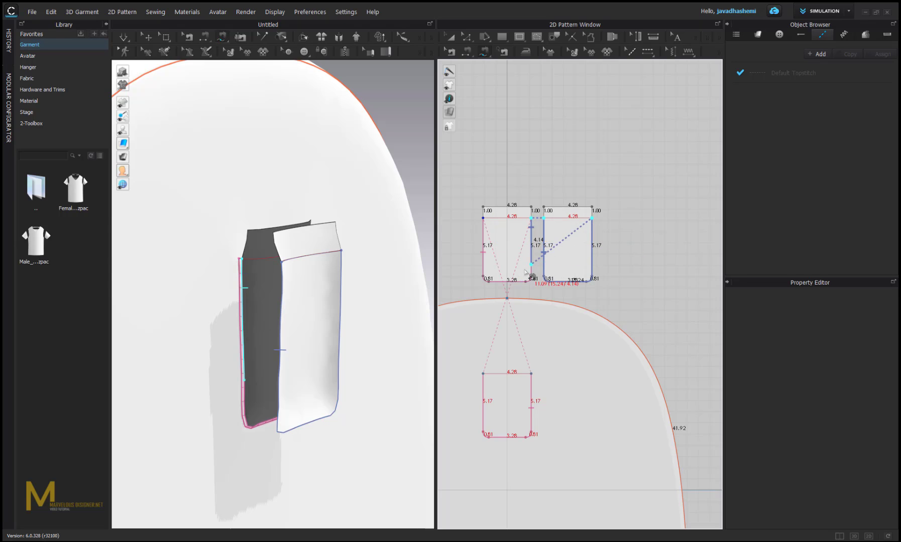
left_click(488, 222)
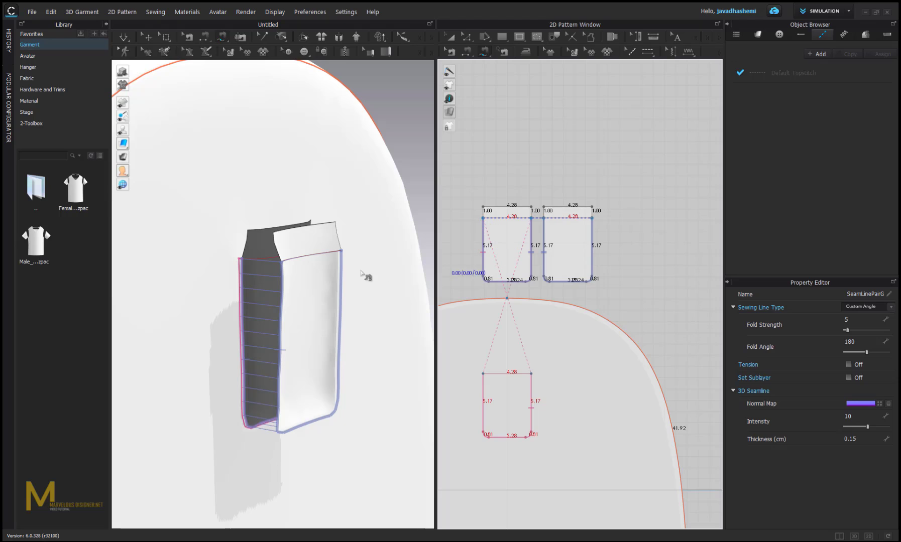
Step: Segment-sew the duplicate's horizontal internal line to the matching internal line of the original piece
left_click(467, 51)
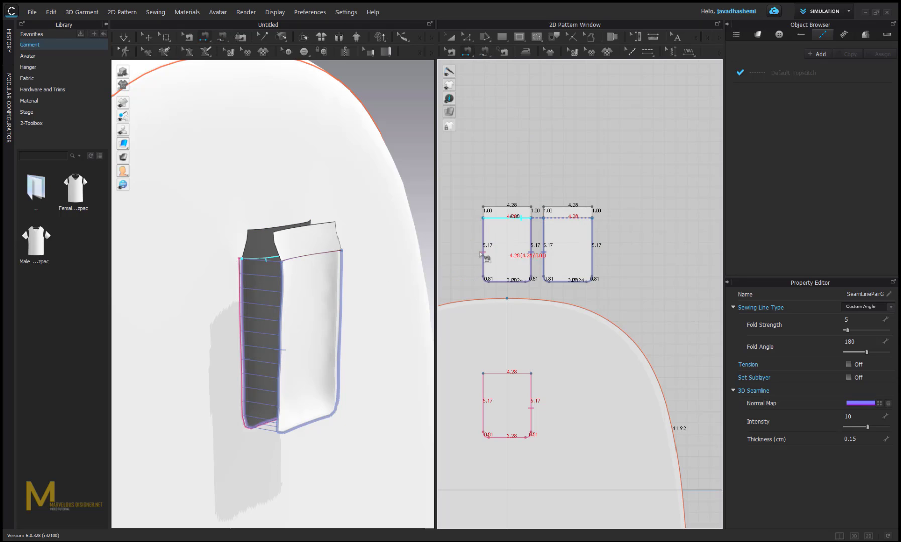
middle_click_drag(515, 268, 534, 272)
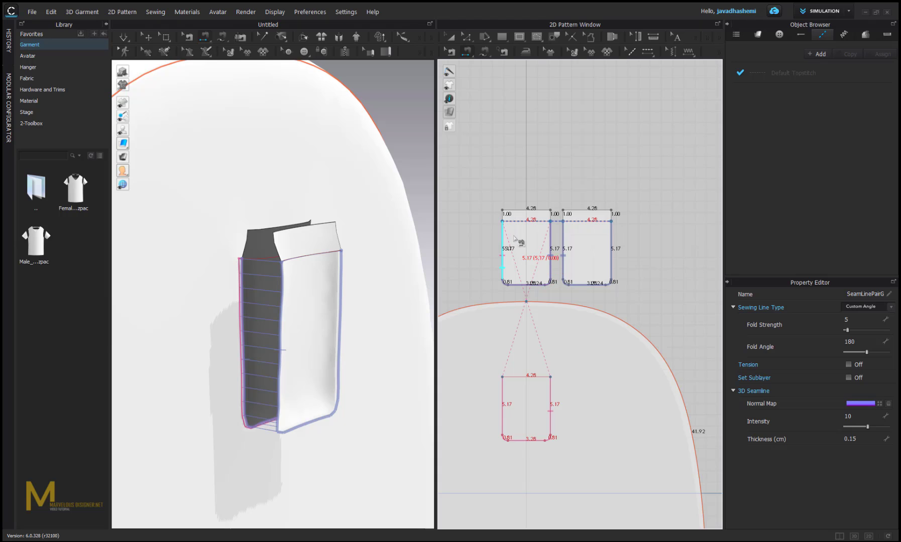
left_click(578, 221)
left_click(542, 220)
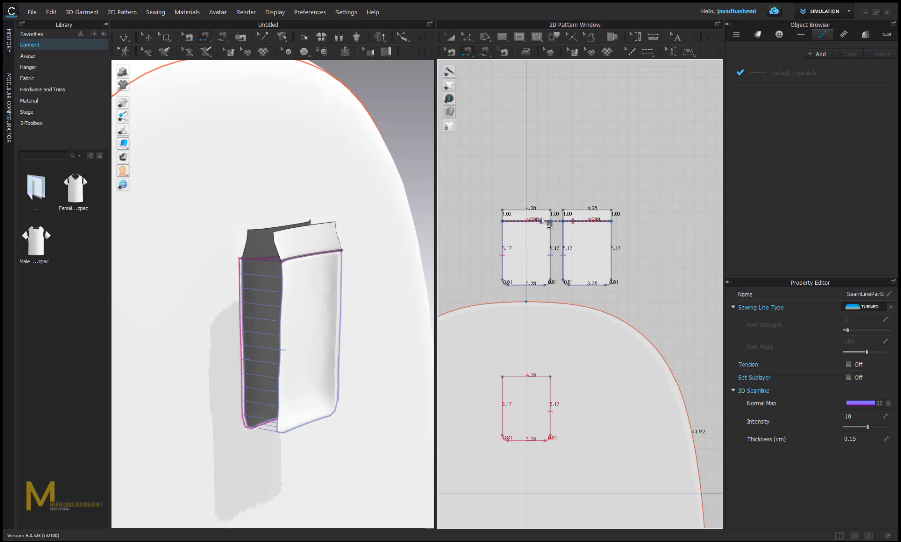
Step: Segment-sew the top edges of the original piece and the duplicate together
right_click_drag(297, 291, 293, 308)
left_click(511, 210)
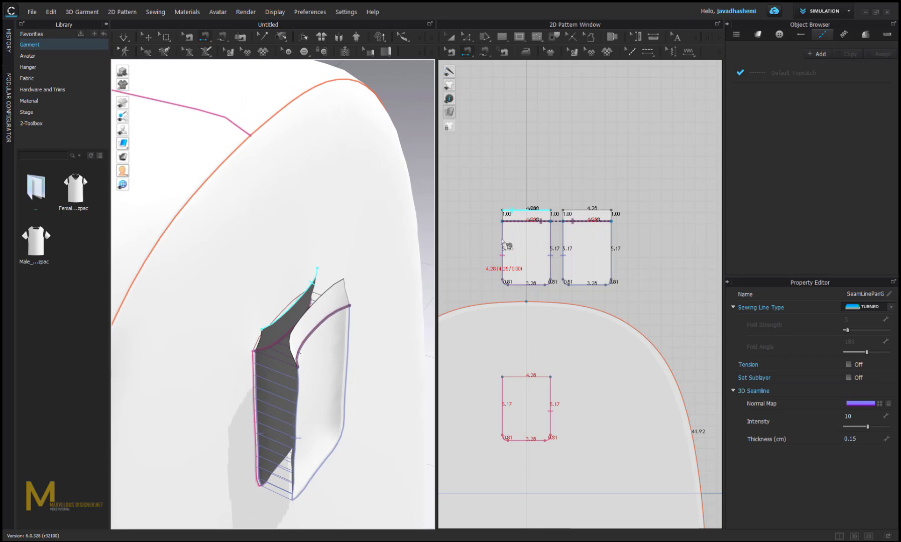
left_click(520, 213)
left_click(601, 213)
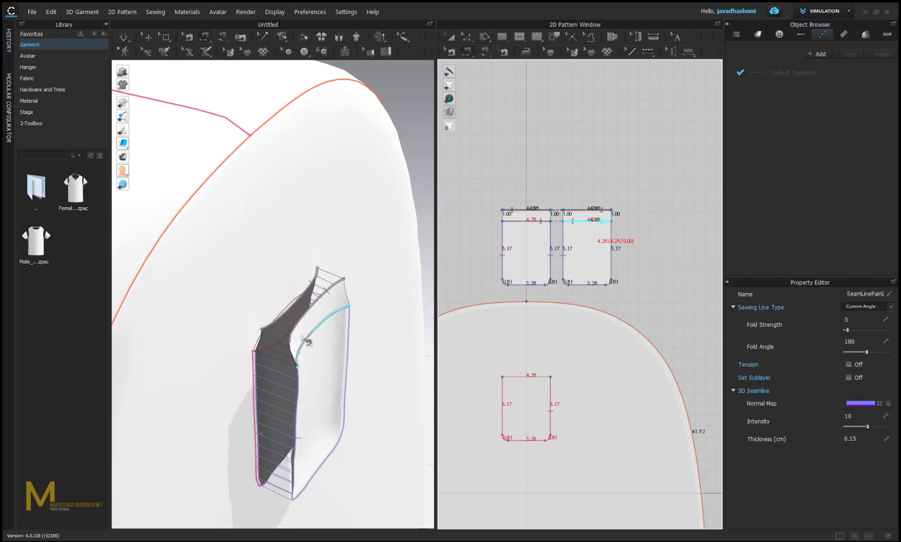
Step: Run the simulation to join the two layers, and inspect the result on the end panel
scroll(304, 341, "up", 2)
key("q")
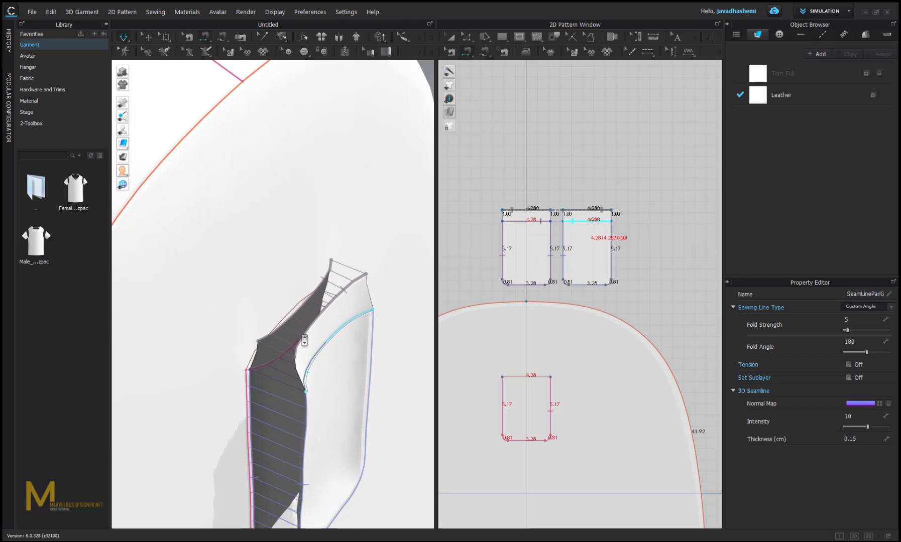
key("space")
key("n")
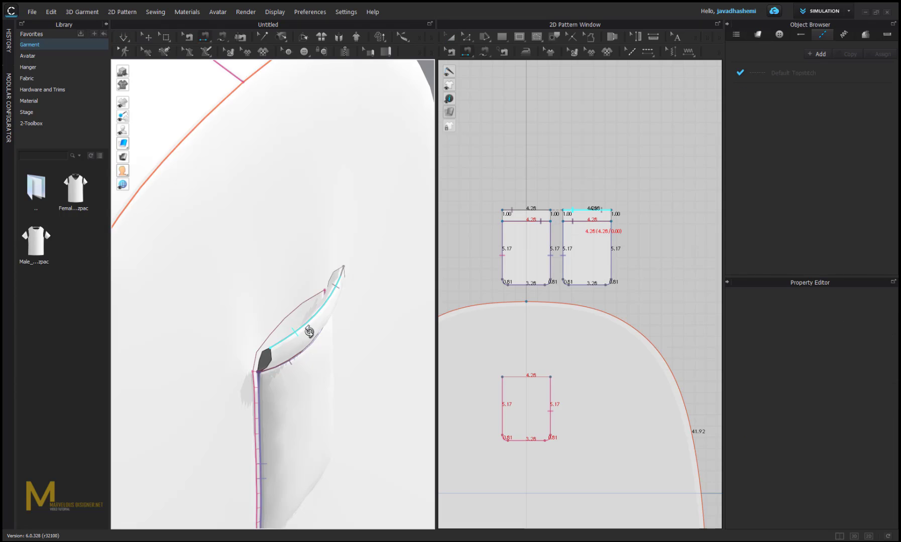
right_click_drag(309, 333, 268, 309)
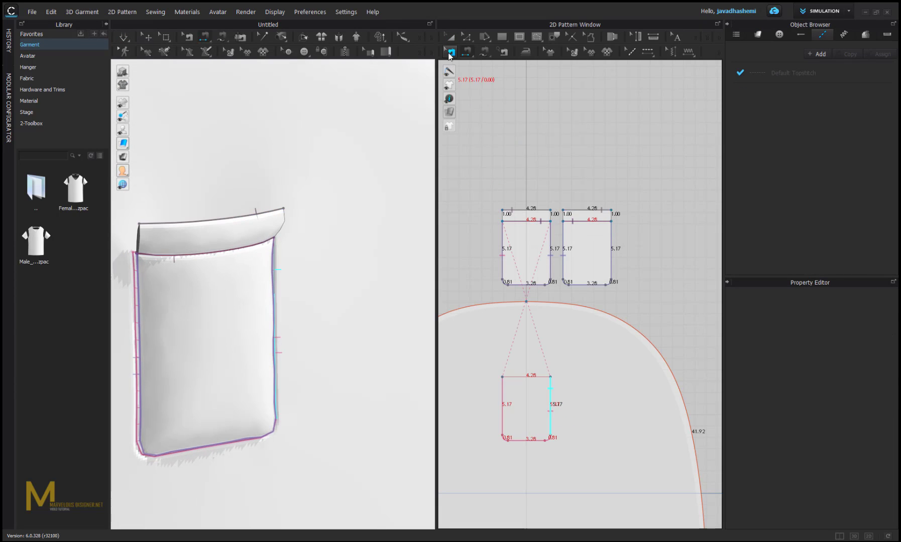
Step: Merge the original piece and its duplicate into one pattern along their sewn top edges
left_click(449, 52)
left_click(522, 211)
right_click(521, 212)
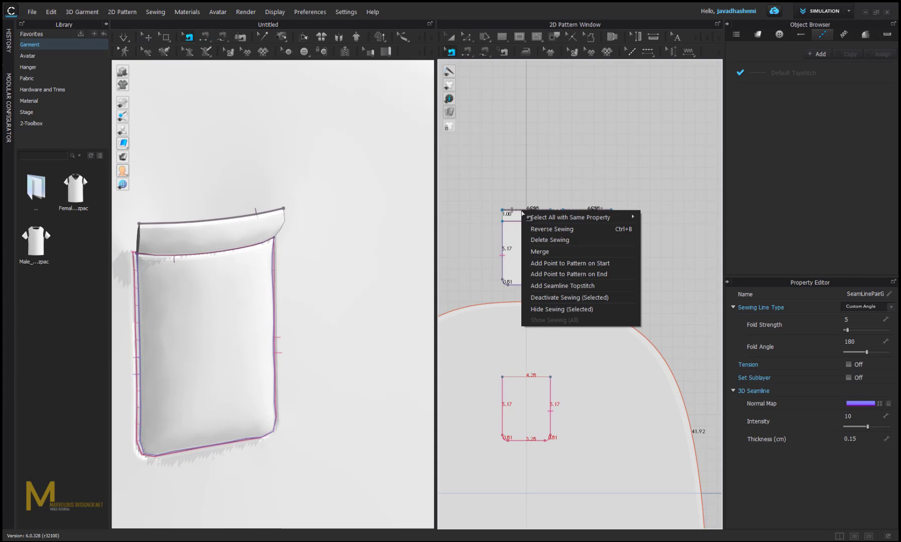
left_click(588, 253)
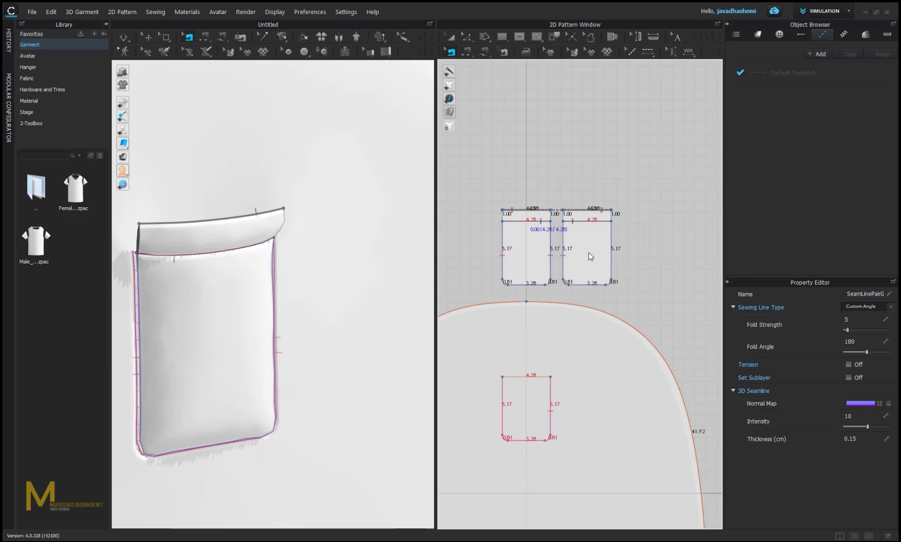
Step: Simulate the merged piece and inspect its folded top strip from the side
right_click_drag(214, 289, 295, 310)
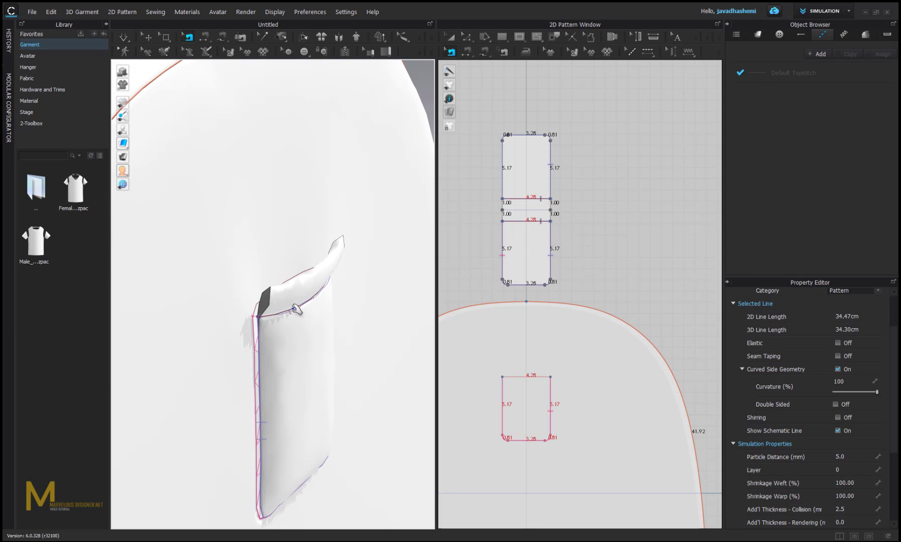
key("space")
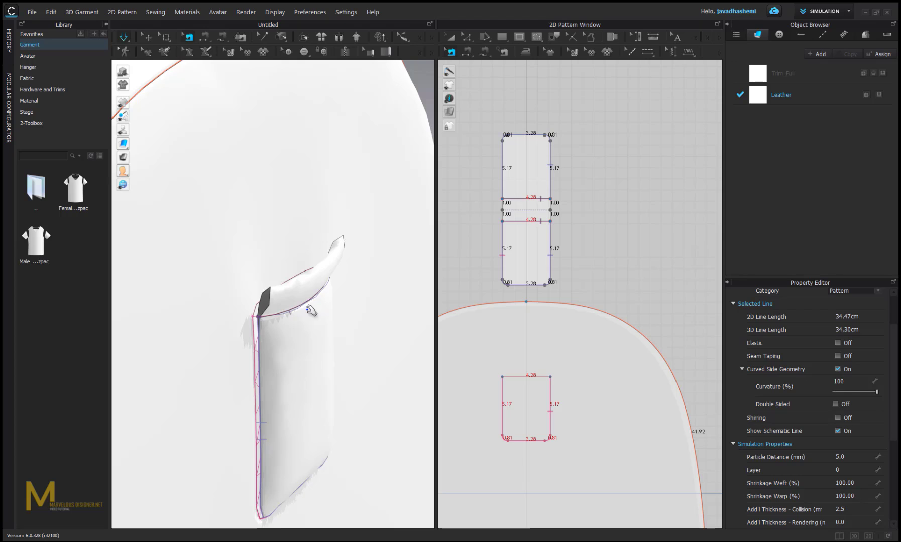
left_click(312, 311)
key("b")
right_click_drag(315, 326, 402, 301)
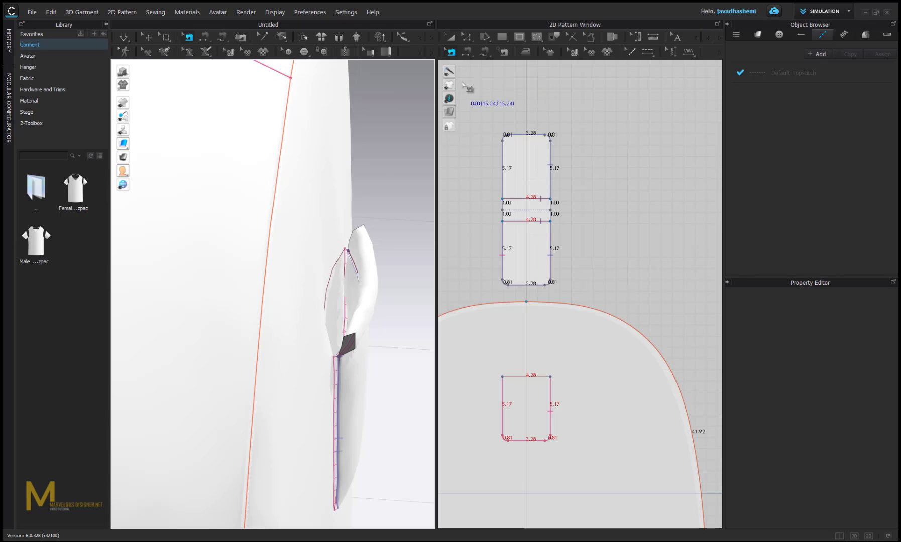
Step: Segment-sew the merged piece's lower internal line to the top line of the patch outline on the end panel, with the seam direction crossed
left_click(467, 51)
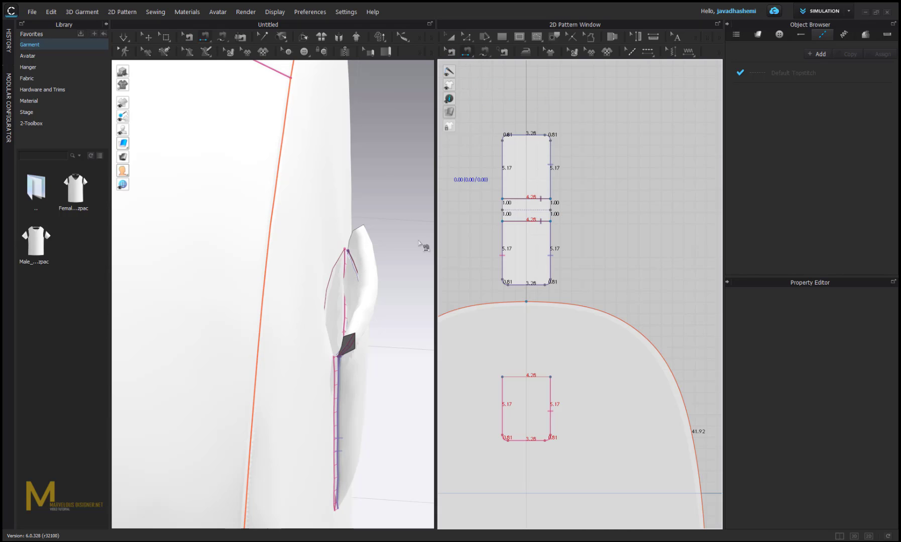
left_click(518, 221)
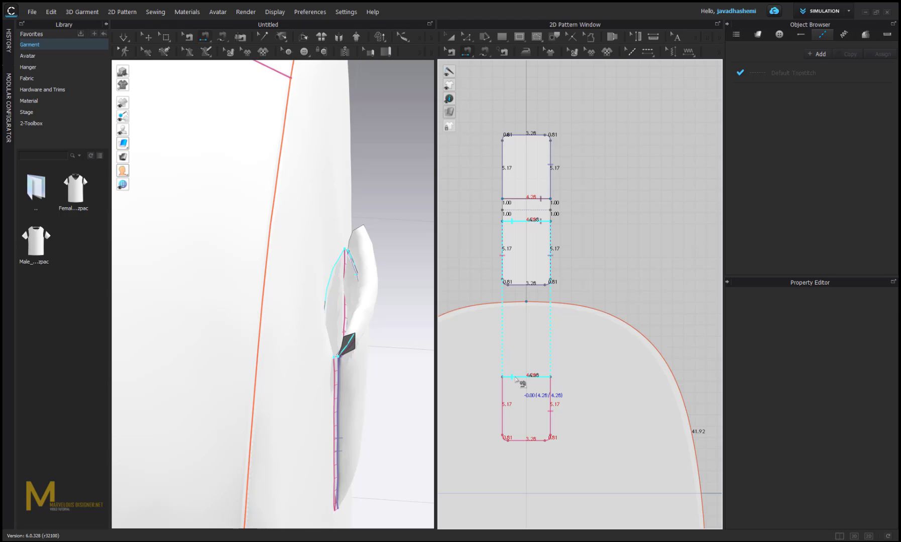
left_click(515, 377)
left_click(512, 198)
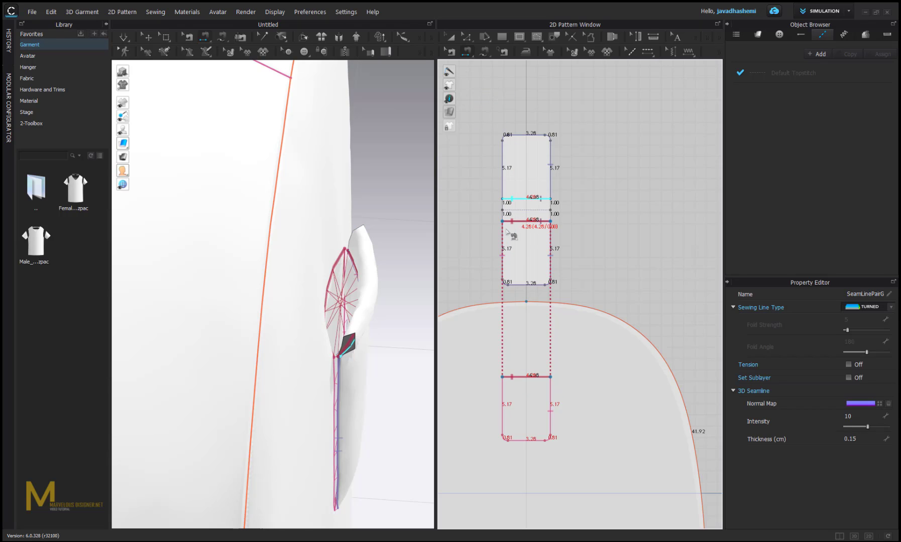
key("ctrl+z")
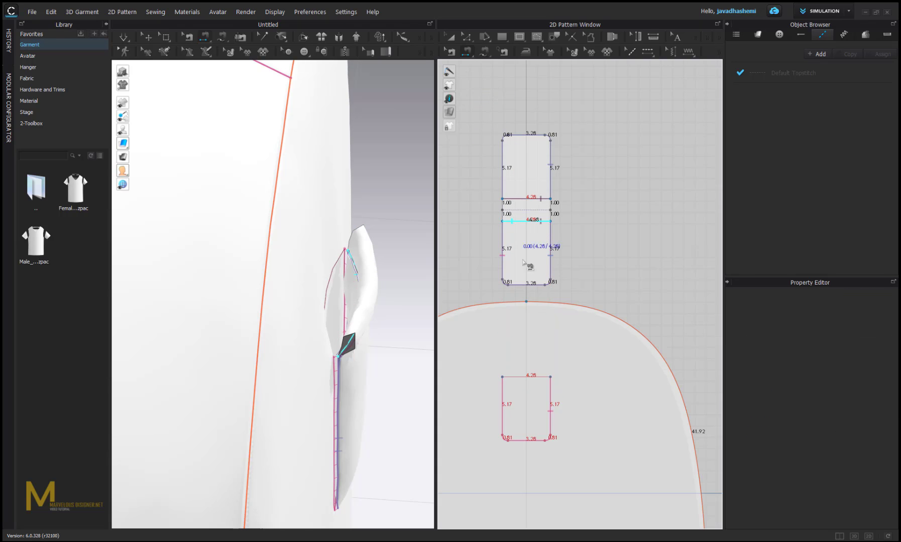
left_click(524, 376)
Step: Run the simulation to pull the patch's newly sewn internal line onto the end panel
right_click_drag(351, 301, 310, 294)
key("q")
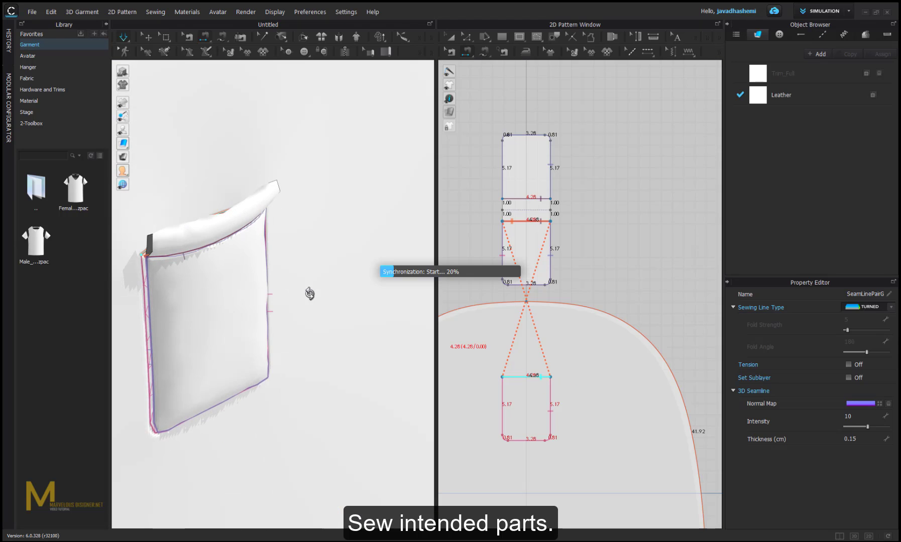
key("space")
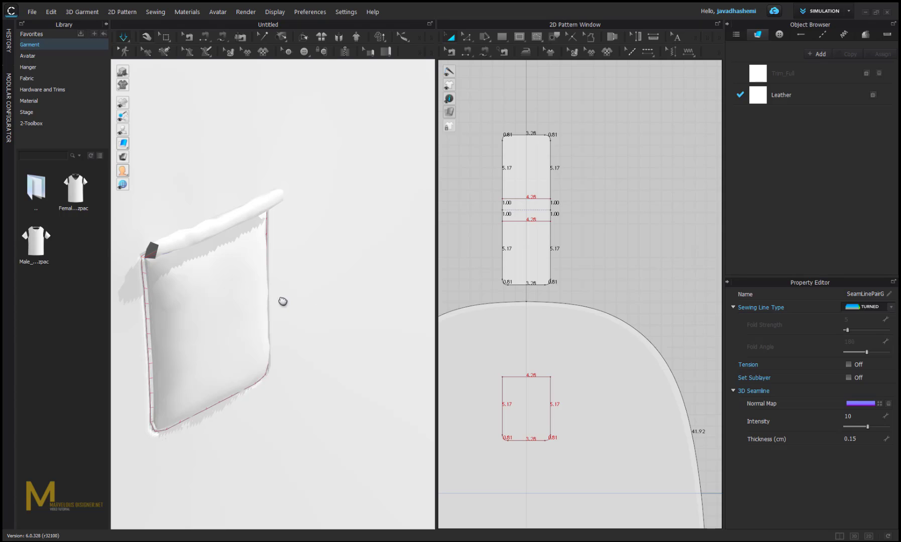
Step: Examine the simulated patch and its folded top strip from the front and from both sides
scroll(281, 301, "down", 4)
key("n")
right_click_drag(275, 300, 234, 275)
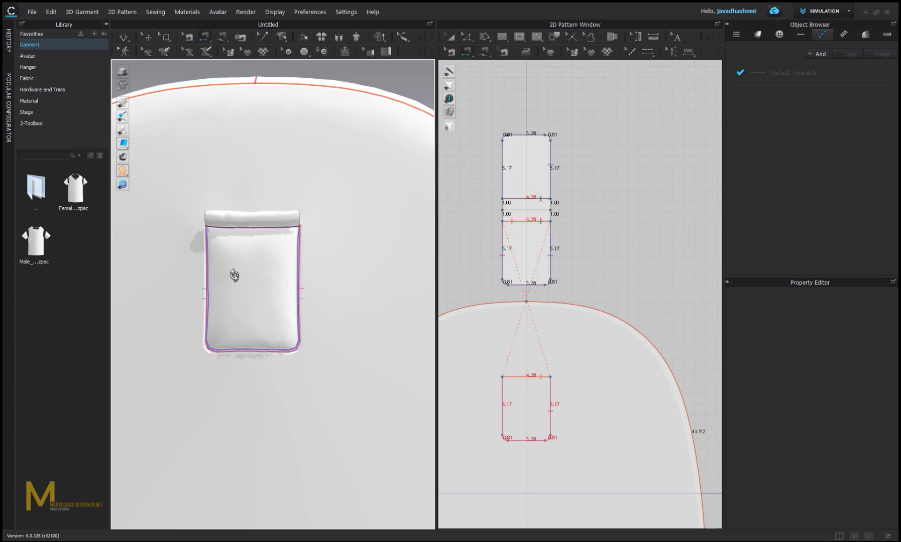
middle_click_drag(234, 275, 286, 294)
left_click(449, 37)
right_click_drag(313, 301, 369, 320)
middle_click_drag(369, 321, 306, 280)
left_click(304, 280)
right_click_drag(304, 280, 256, 300)
right_click_drag(290, 264, 266, 301)
Step: Select all the seams of the patch together and set their sewing line type to Turned
left_click(448, 52)
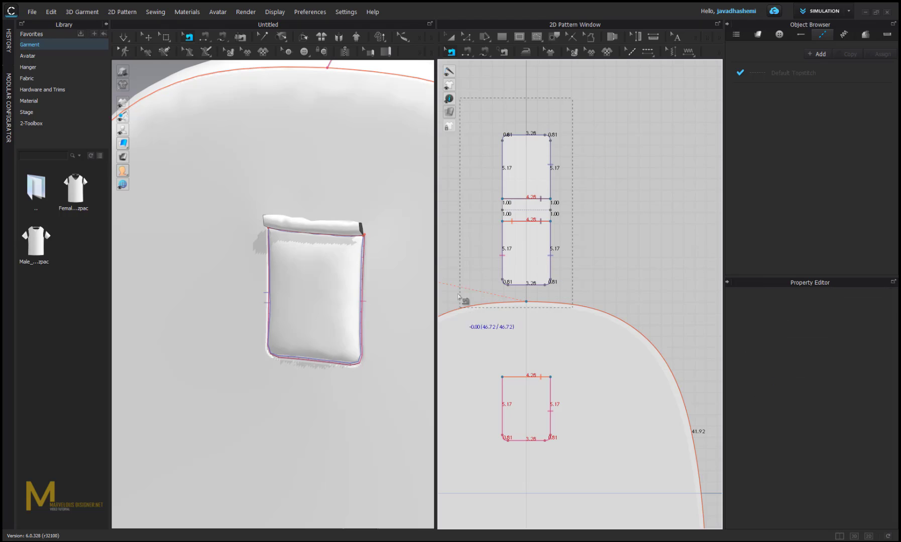
left_click(623, 317)
left_click(860, 309)
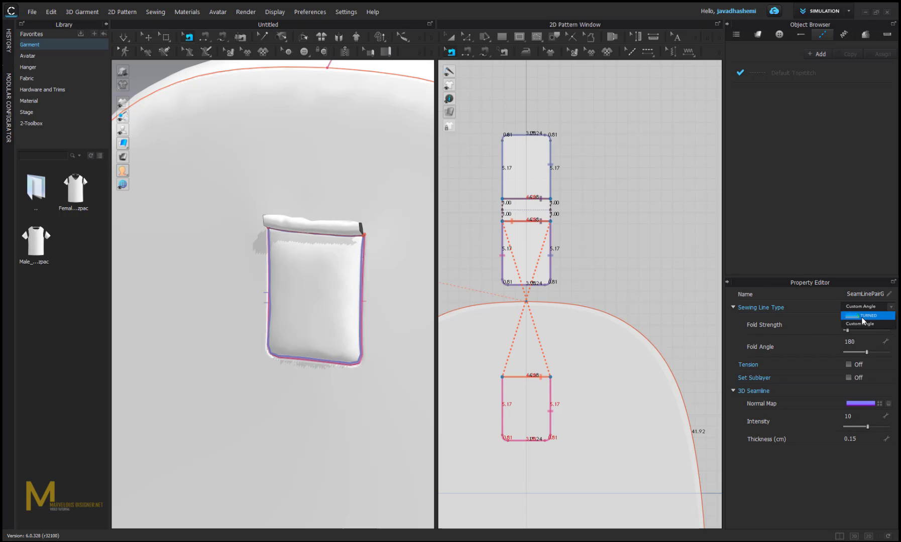
left_click(861, 316)
Step: Simulate the patch with its turned seams and check the shape of its edges from an angle and from the front
right_click_drag(292, 270, 394, 308)
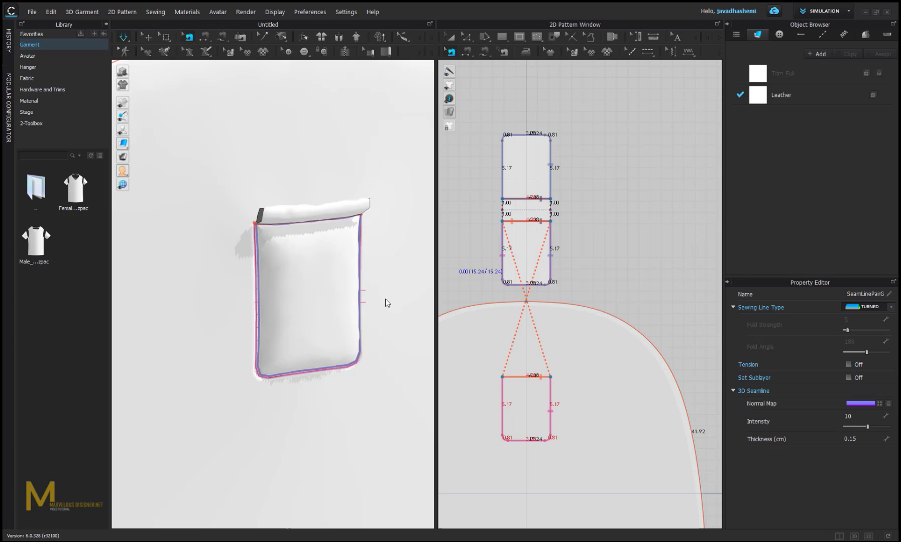
key("Escape")
left_click(315, 288)
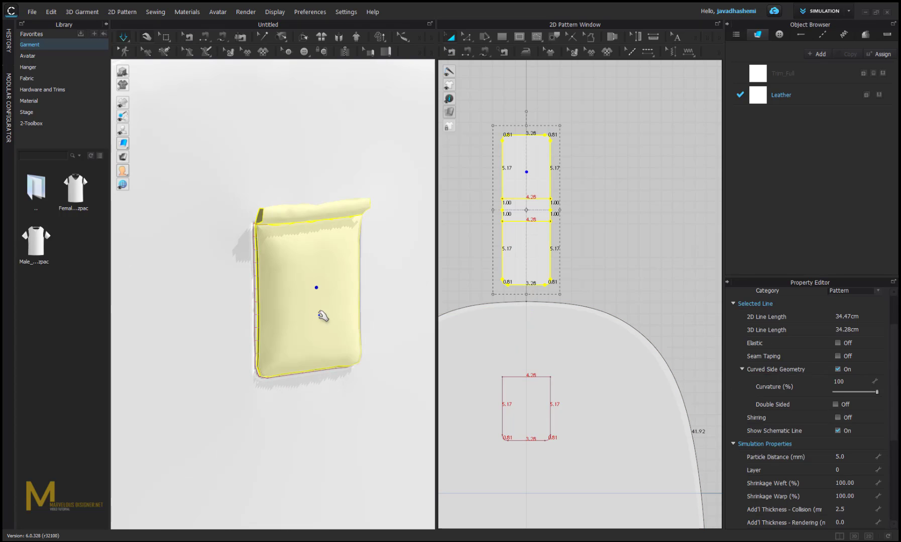
right_click_drag(317, 314, 299, 308)
key("b")
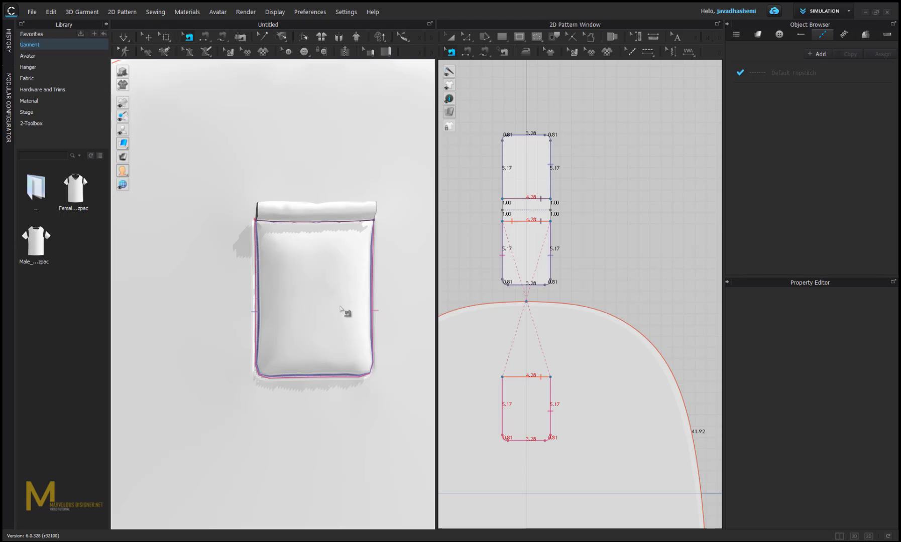
Step: Draw an internal rectangle about 3.65 by 4.95 cm in the patch's lower half, just below the lower internal line
right_click_drag(526, 319, 536, 251)
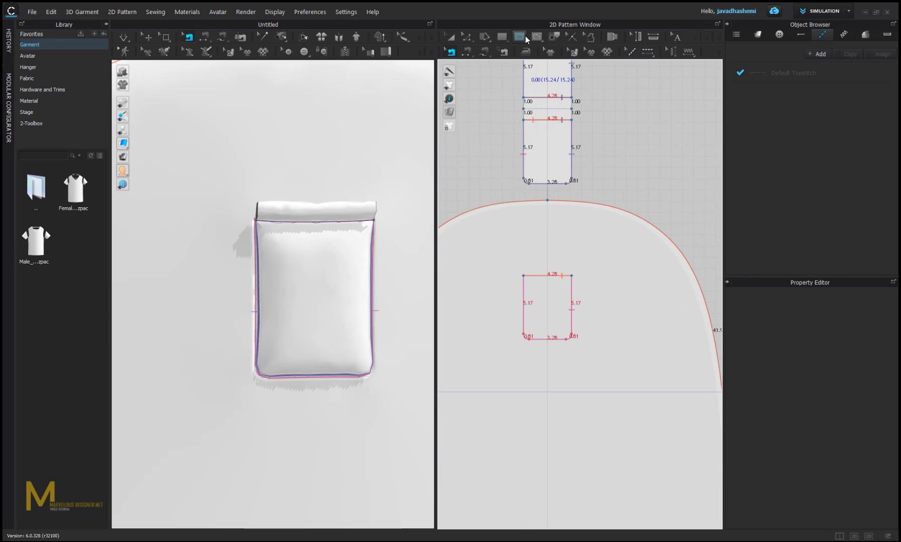
left_click(520, 38)
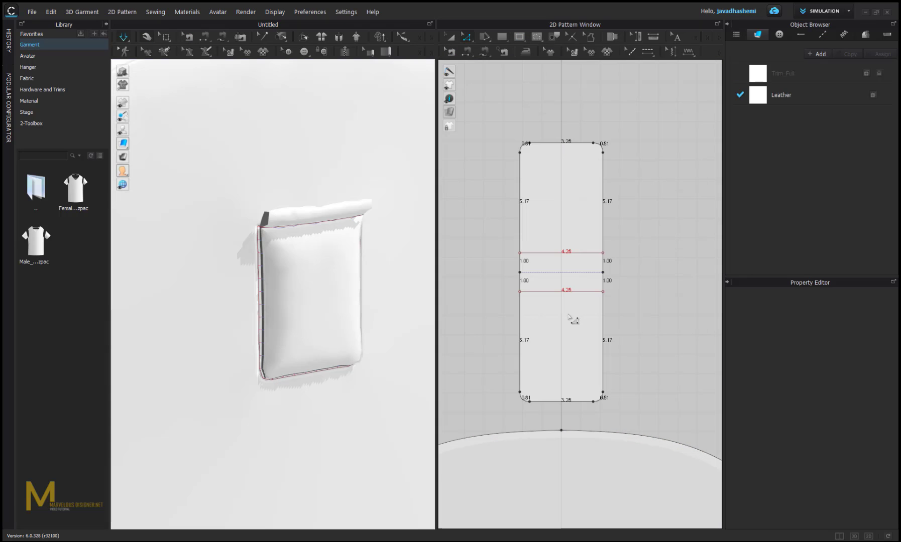
scroll(568, 317, "up", 2)
middle_click_drag(557, 344, 543, 279)
left_click(520, 40)
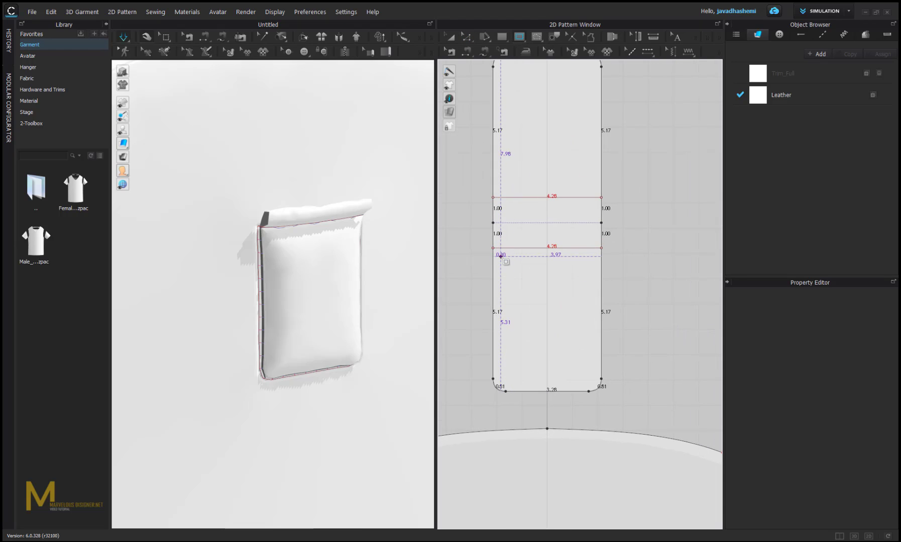
left_click_drag(501, 257, 593, 382)
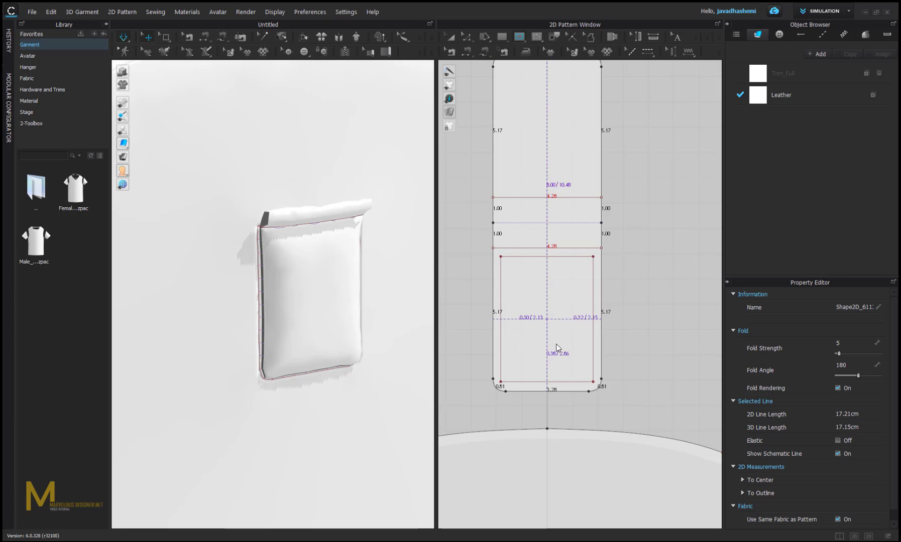
Step: Move the internal rectangle so it sits centred with even margins within the patch's lower half
middle_click_drag(552, 347, 561, 377)
scroll(557, 371, "down", 2)
scroll(548, 348, "up", 3)
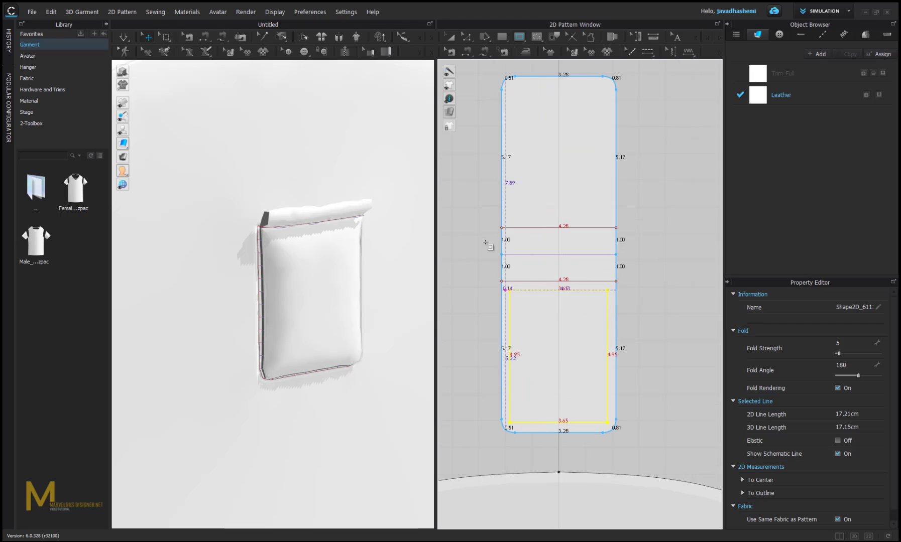
left_click(449, 37)
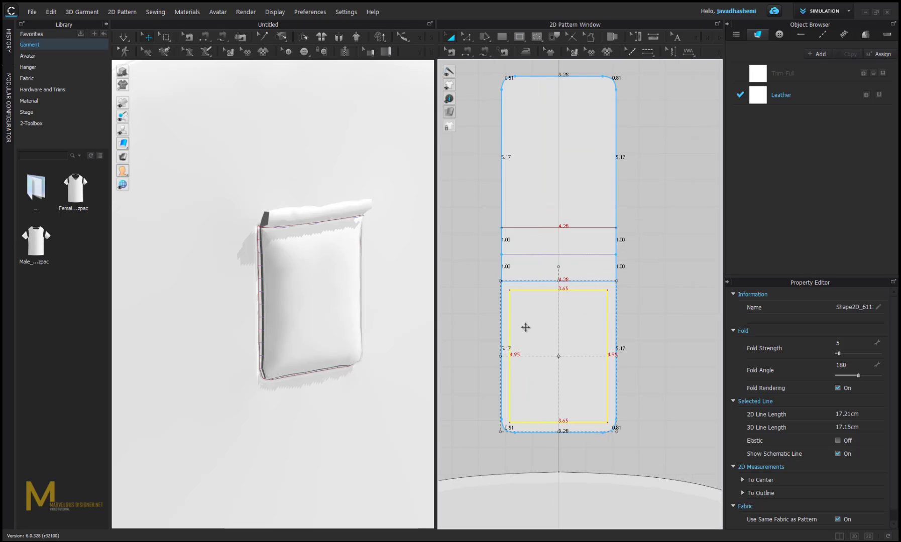
scroll(525, 326, "up", 1)
left_click_drag(615, 319, 615, 317)
scroll(573, 317, "up", 3)
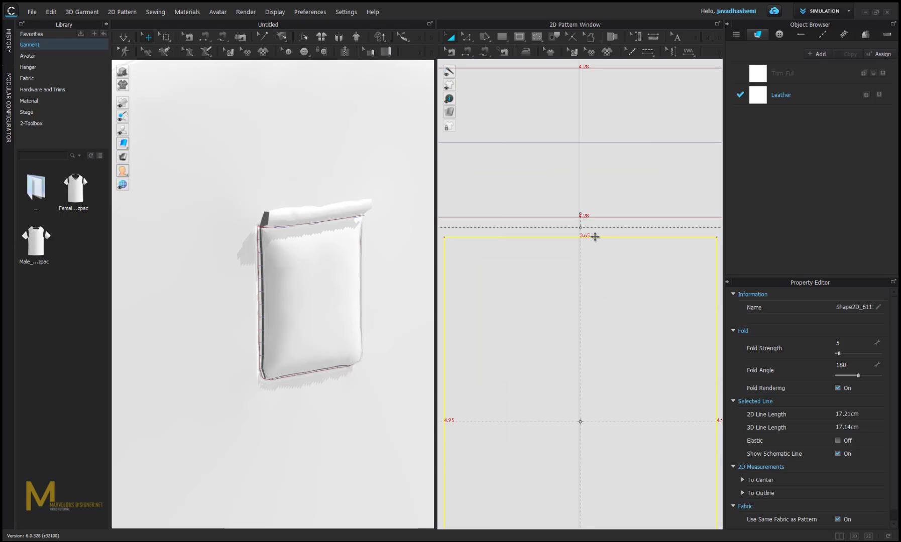
left_click_drag(595, 237, 594, 251)
scroll(593, 268, "down", 3)
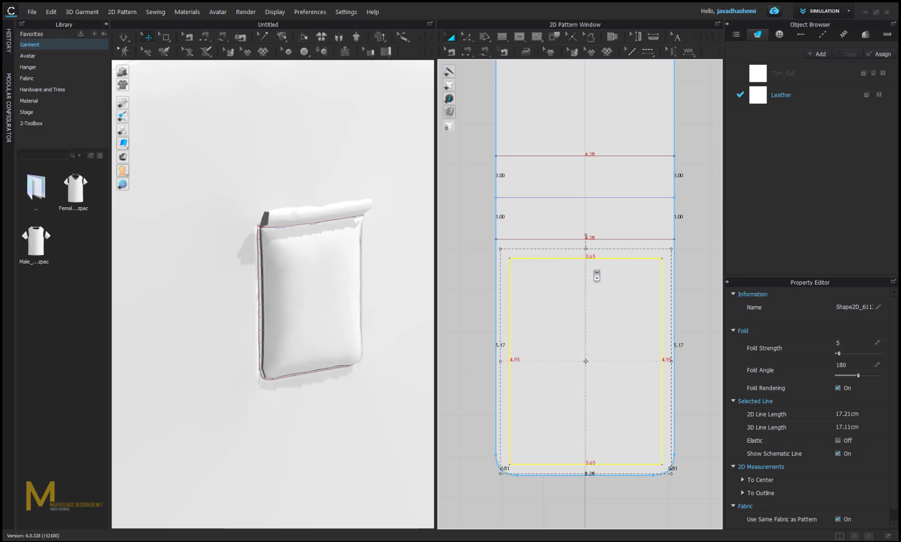
middle_click_drag(592, 273, 596, 279)
left_click_drag(596, 274, 593, 275)
scroll(592, 275, "down", 2)
middle_click_drag(591, 281, 578, 327)
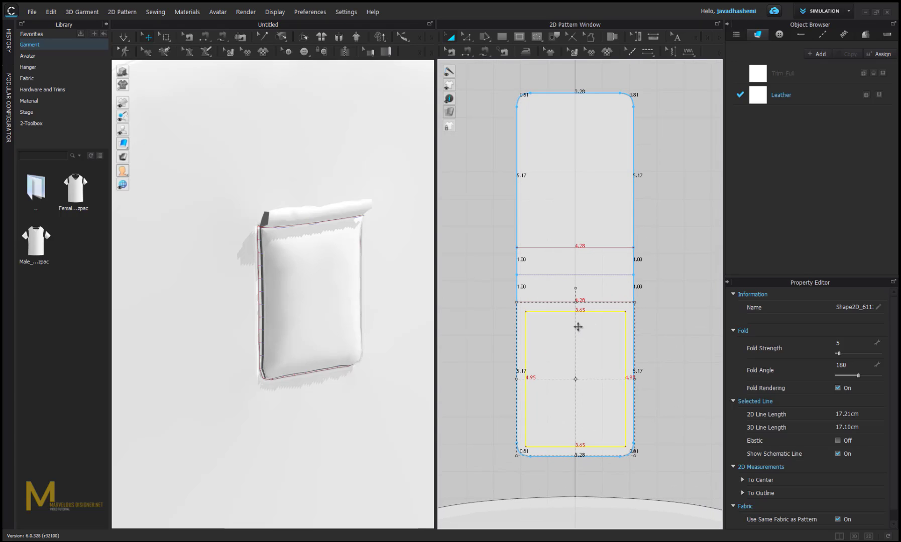
Step: Copy the internal rectangle and paste it into the patch's upper half, vertically aligned with the original
key("ctrl+c")
key("ctrl+v")
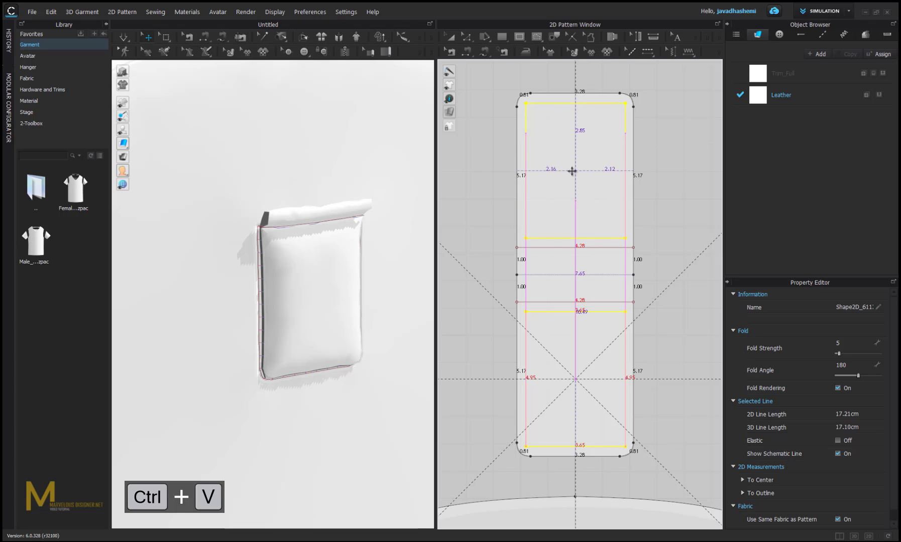
left_click(574, 172)
Step: Display the garment as translucent in 3D and check how the two internal rectangles overlap across the layers
mouse_move(310, 308)
right_mouse_down()
mouse_move(342, 305)
mouse_move(310, 308)
right_mouse_up()
left_click_drag(122, 148, 137, 146)
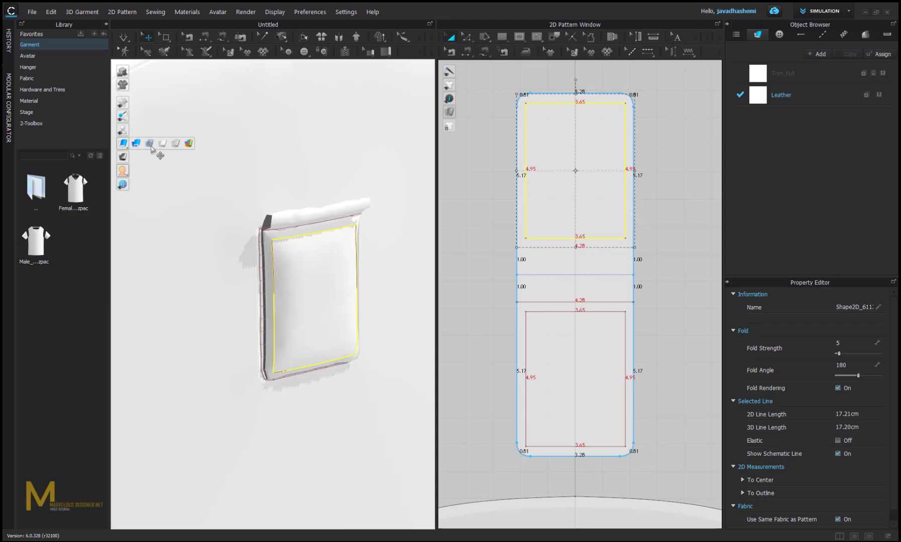
left_click(151, 147)
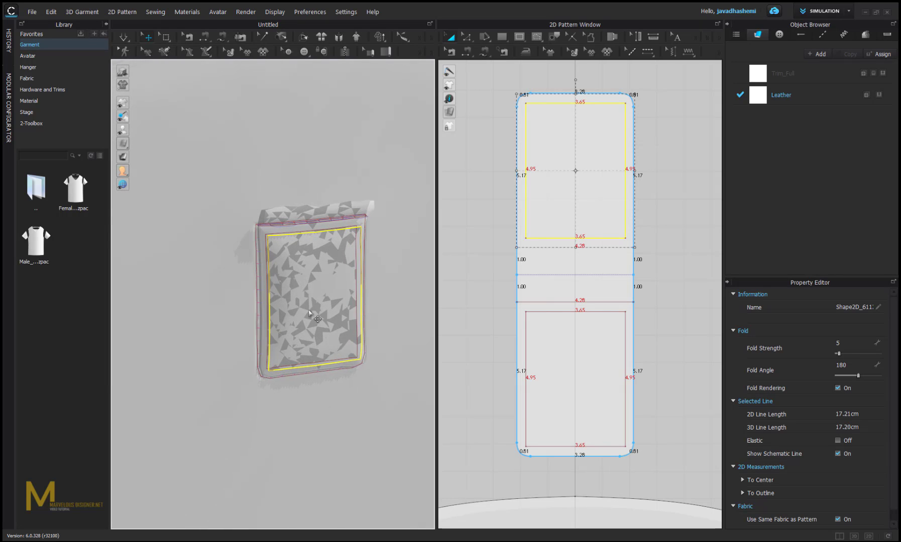
right_click_drag(309, 311, 340, 314)
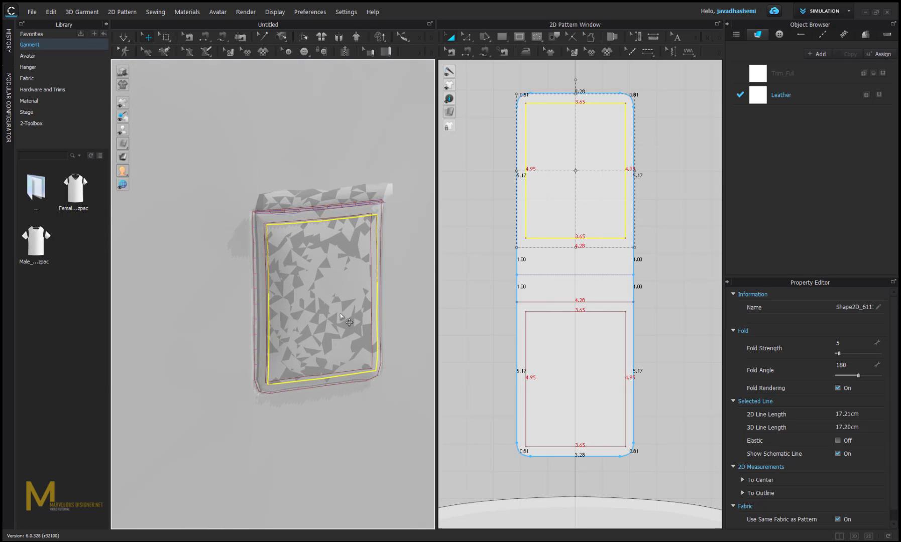
Step: With the garment translucent in 3D, free-sew the full outline of the lower inner rectangle to the outline of the upper one
left_click(483, 53)
left_click(124, 145)
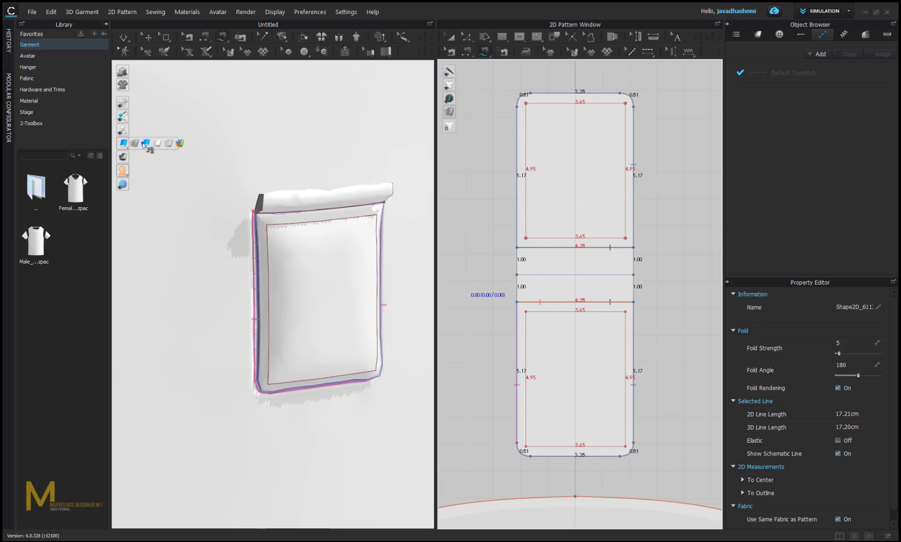
left_click(146, 146)
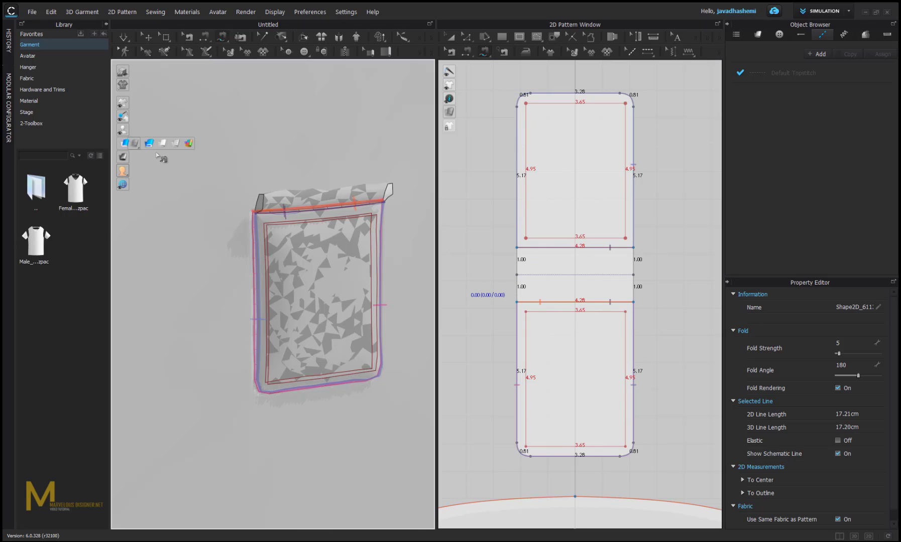
left_click(625, 312)
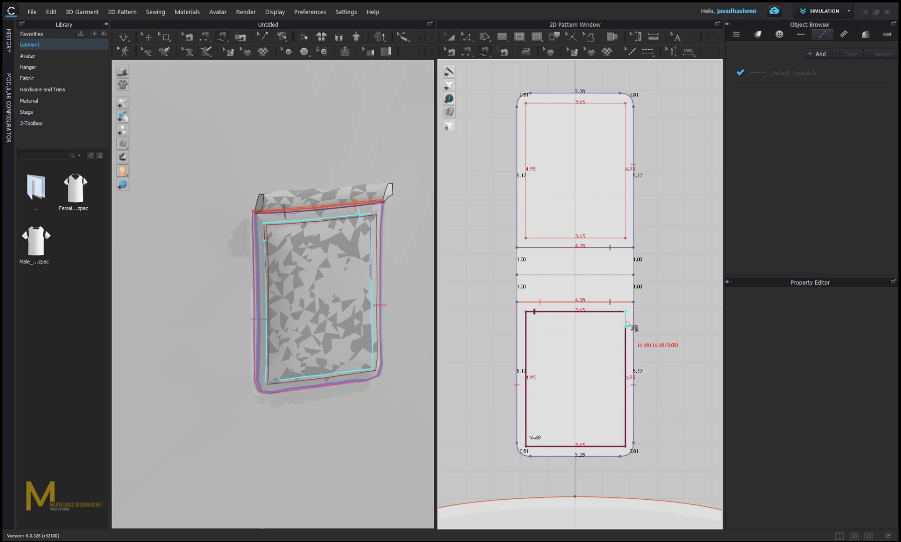
left_click(625, 312)
middle_click_drag(600, 290, 597, 353)
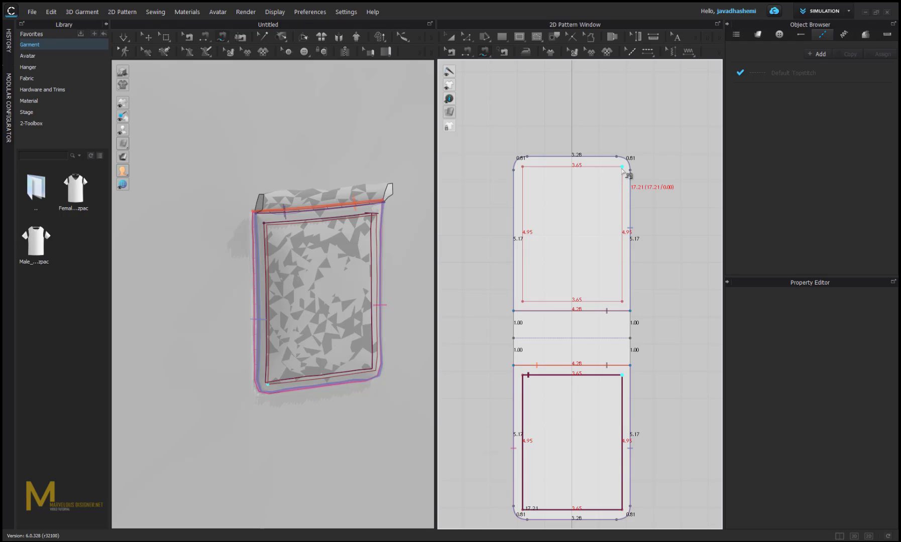
left_click(625, 307)
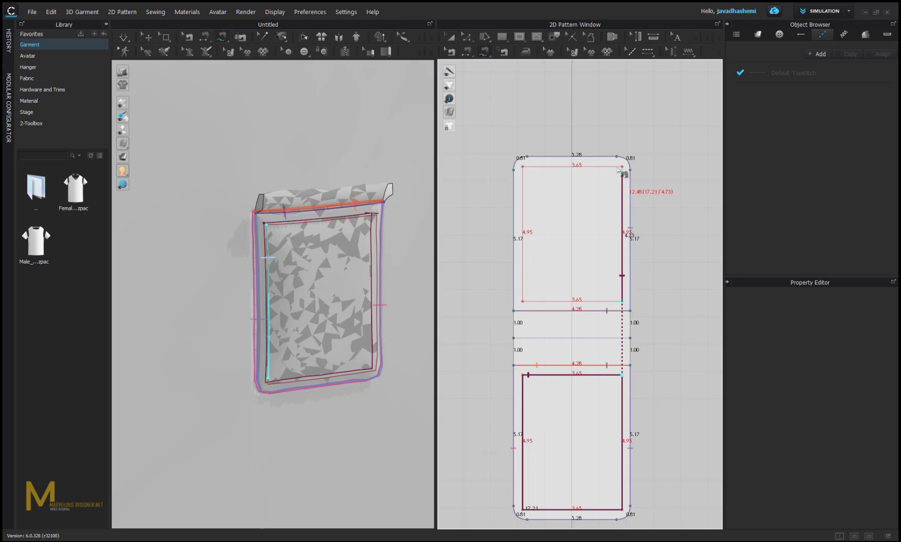
left_click(625, 309)
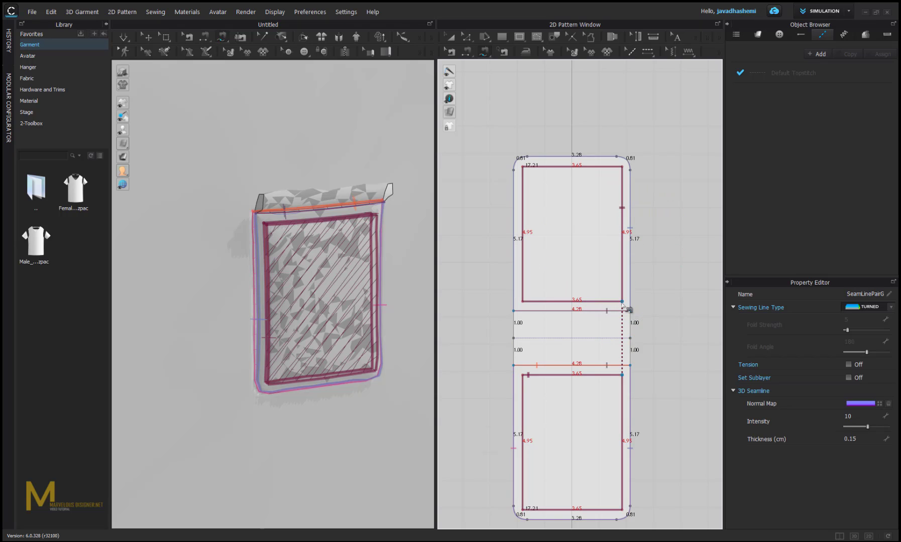
Step: Reverse the sewing between the two inner rectangles to uncross its stitches, and simulate the patch
scroll(311, 312, "up", 2)
left_click(451, 49)
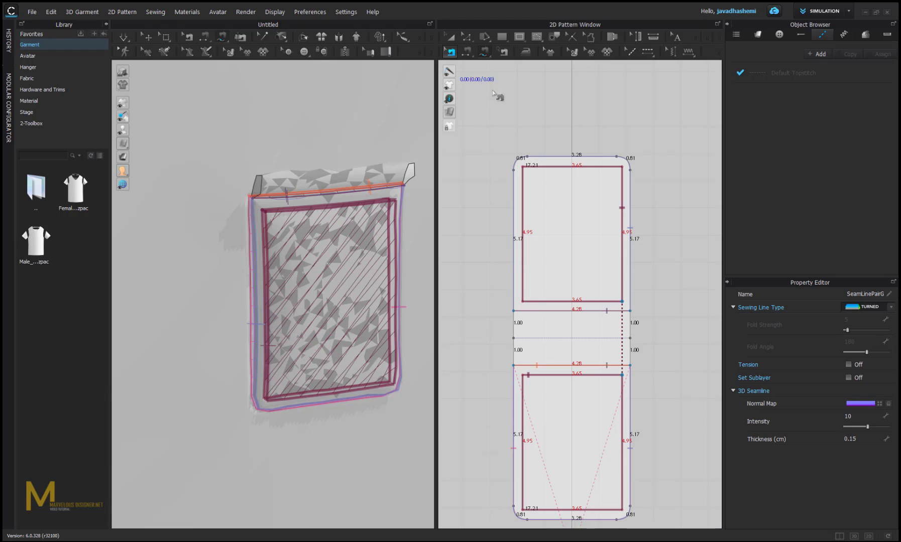
right_click(625, 217)
left_click(124, 146)
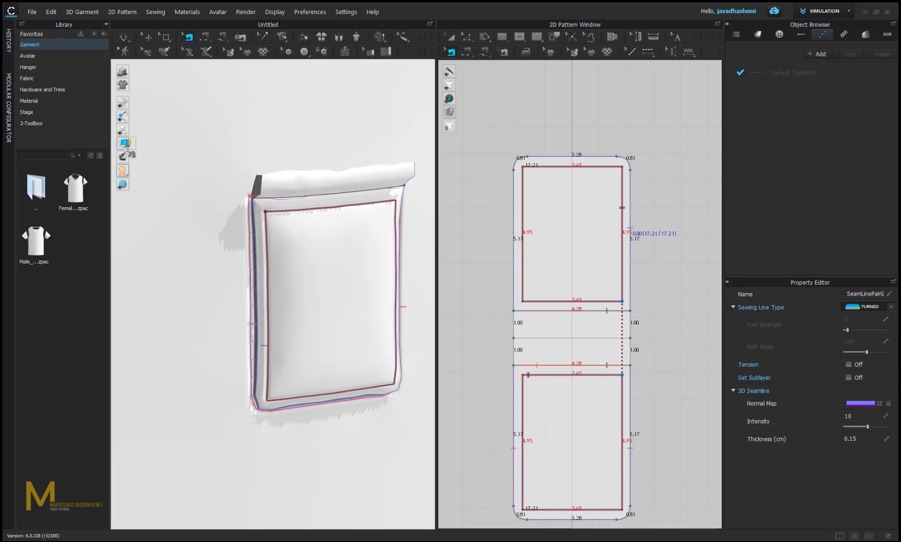
left_click(145, 145)
right_click(623, 231)
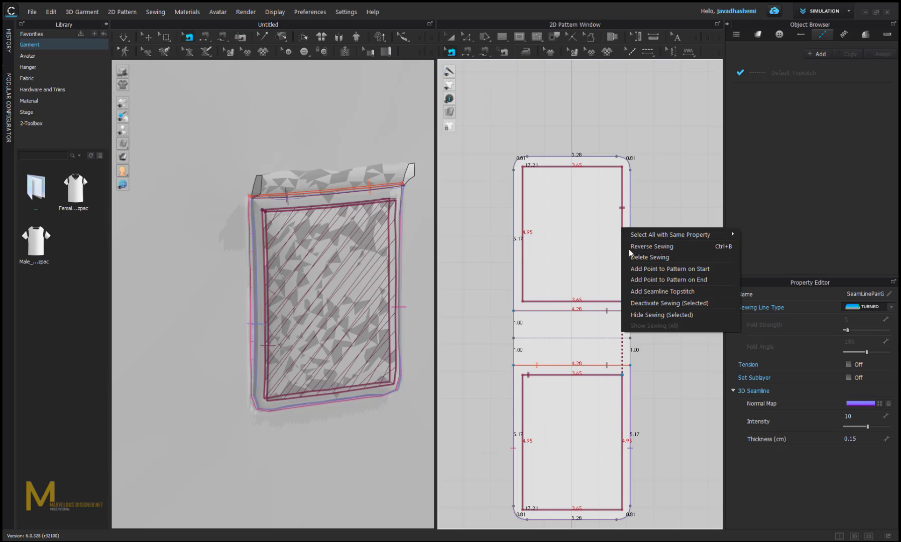
left_click(648, 246)
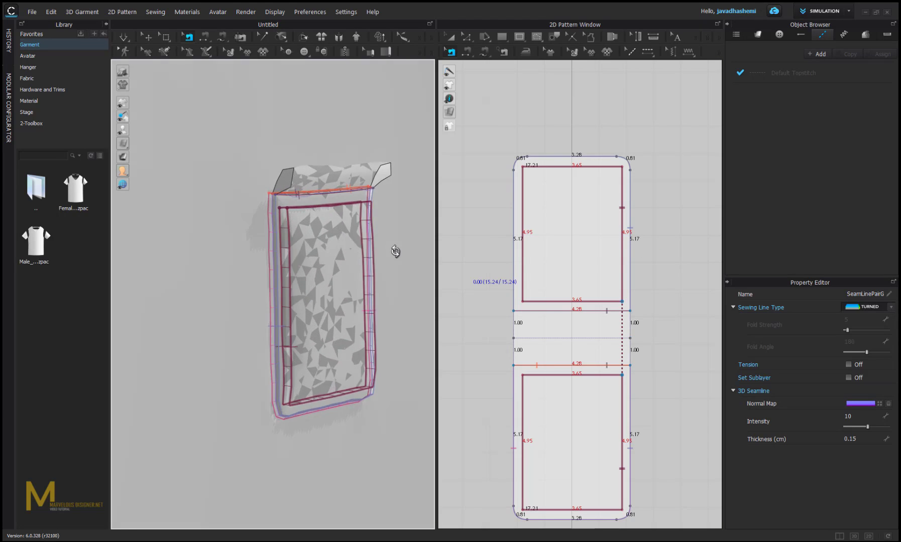
key("space")
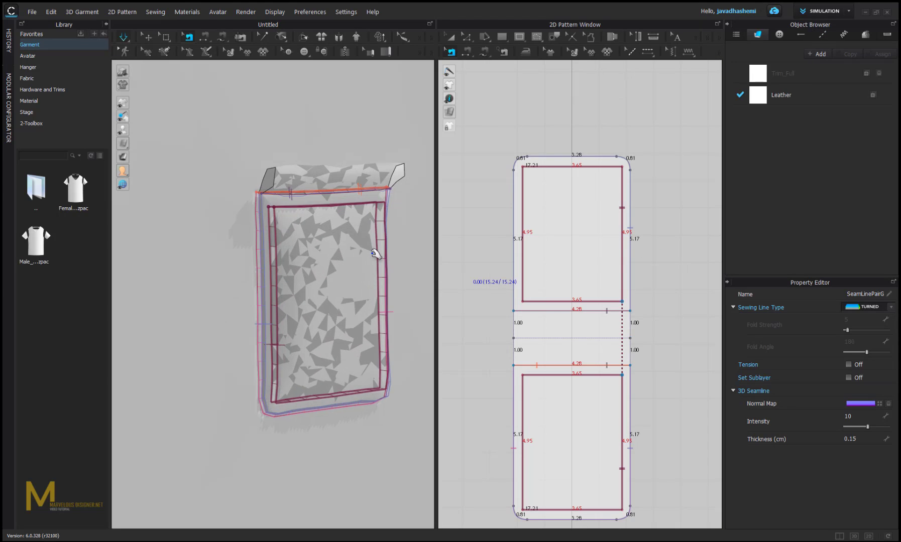
key("space")
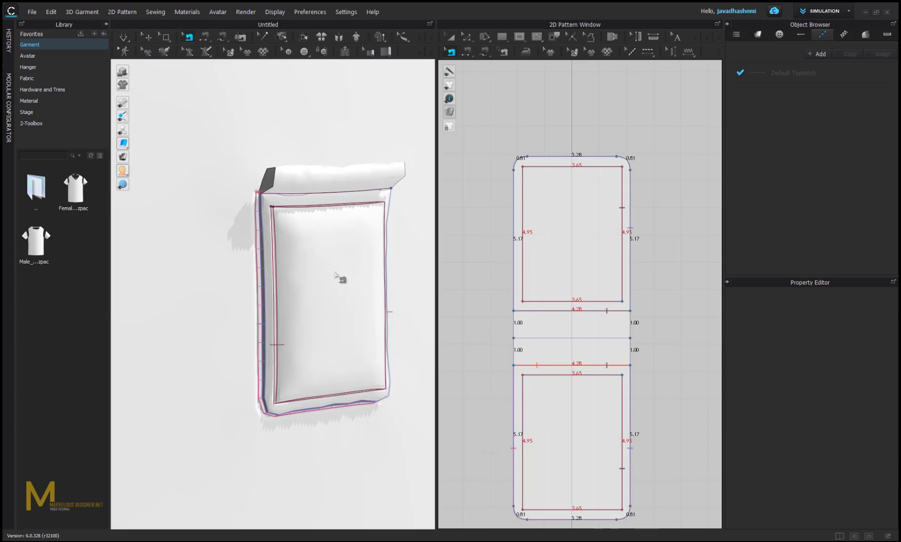
Step: Draw two crossing internal diagonal lines, each about 6.15 cm long, between opposite corners of the upper inner rectangle
scroll(573, 321, "down", 3)
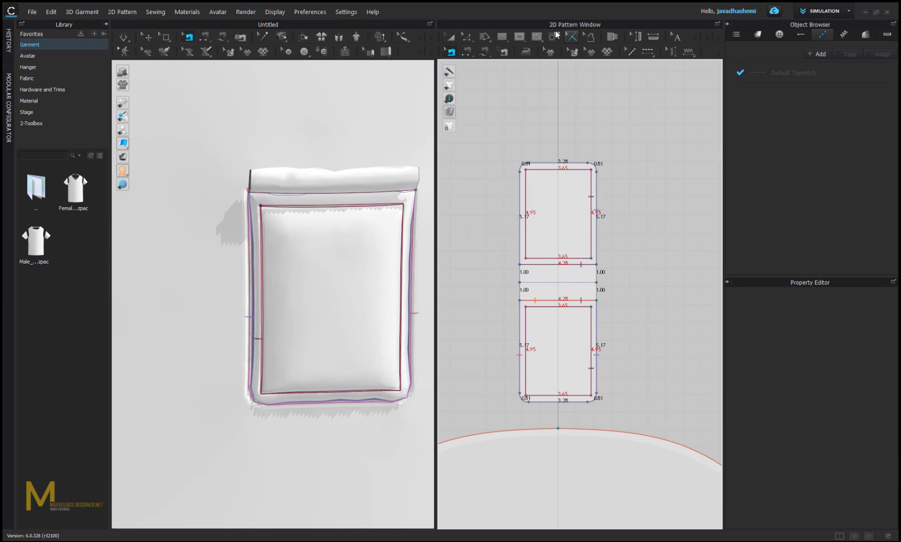
left_click(519, 36)
left_click(519, 38)
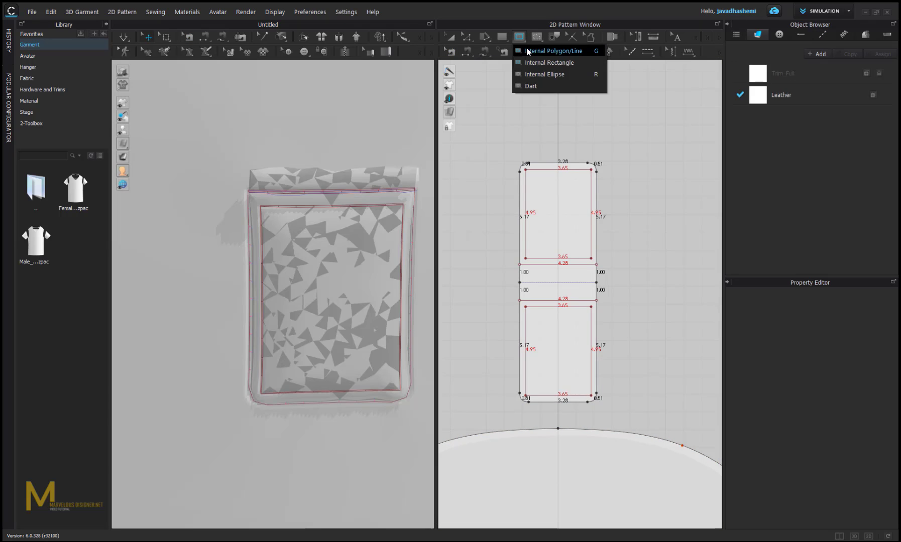
left_click(528, 51)
left_click(591, 170)
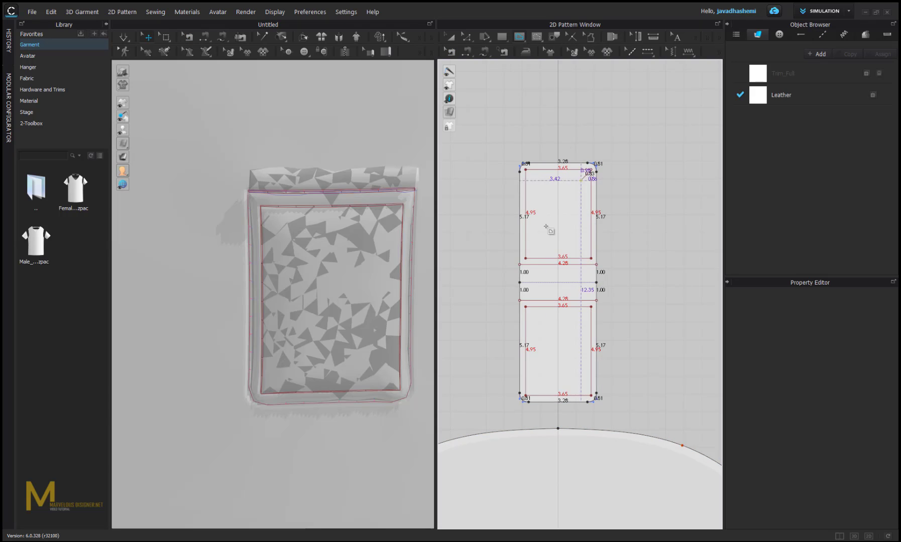
double_click(525, 258)
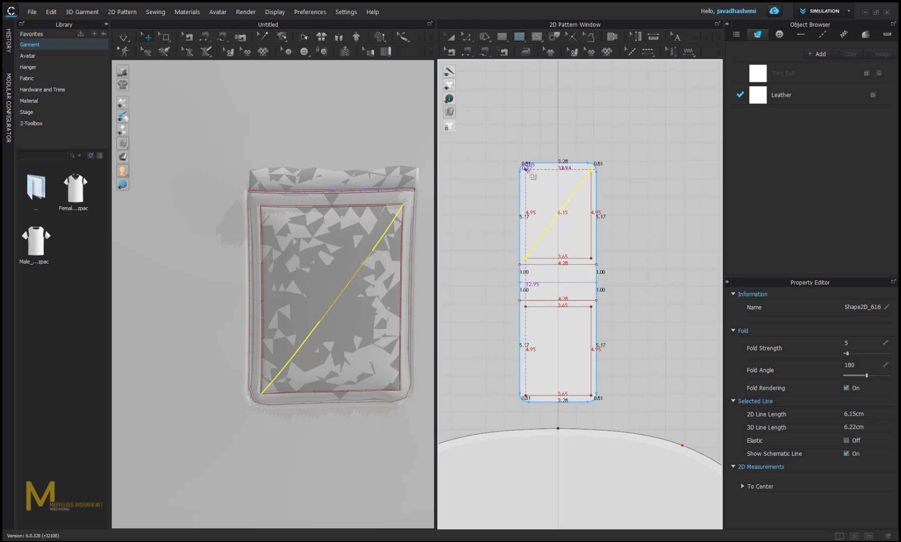
left_click(525, 170)
double_click(591, 258)
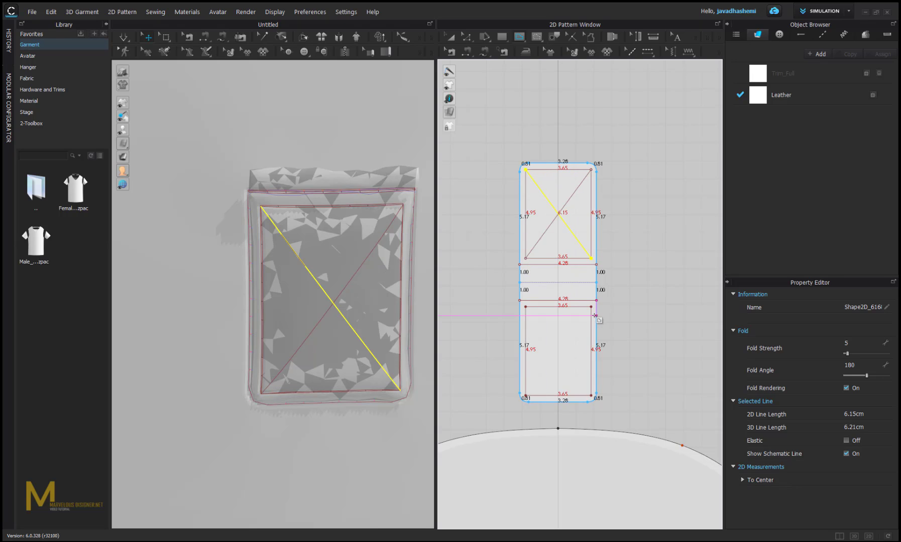
Step: Draw two crossing internal diagonals, each about 6.15 cm long, between opposite corners of the lower inner rectangle
left_click(591, 306)
double_click(525, 395)
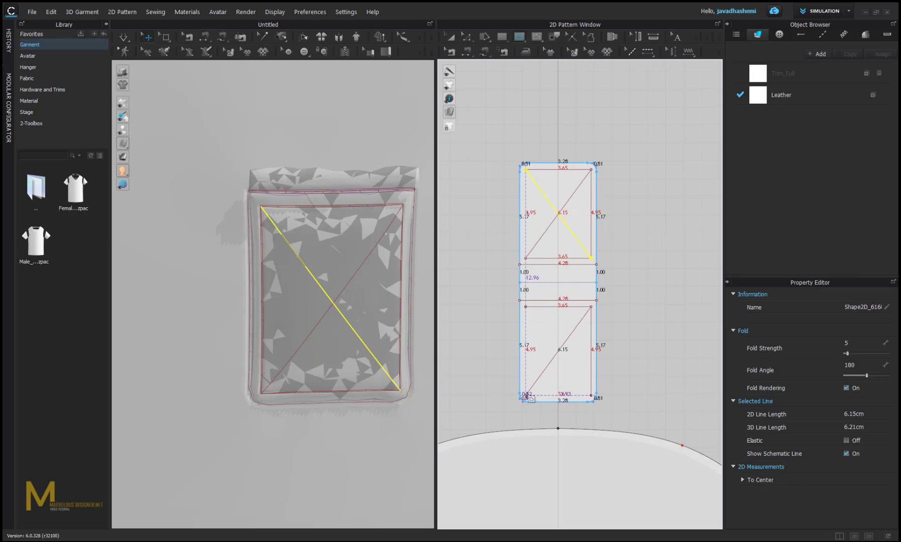
left_click(525, 306)
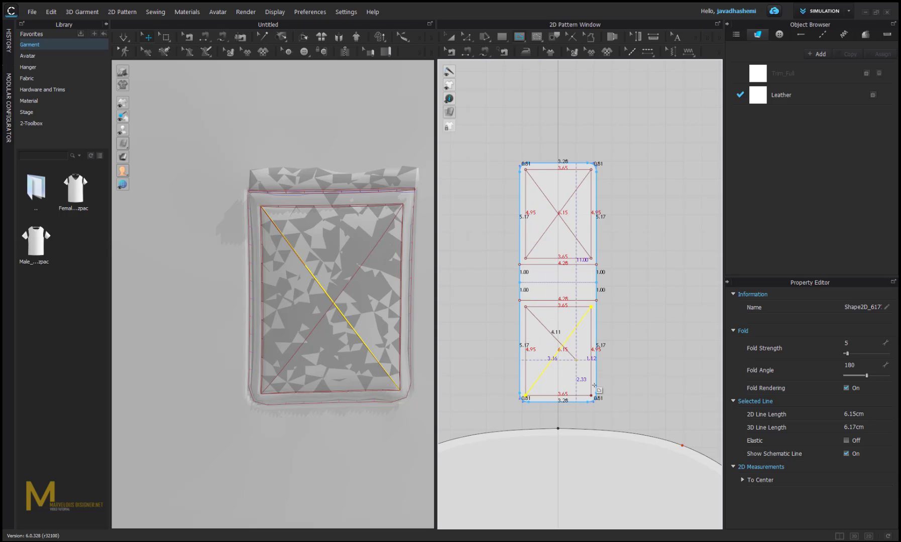
double_click(591, 395)
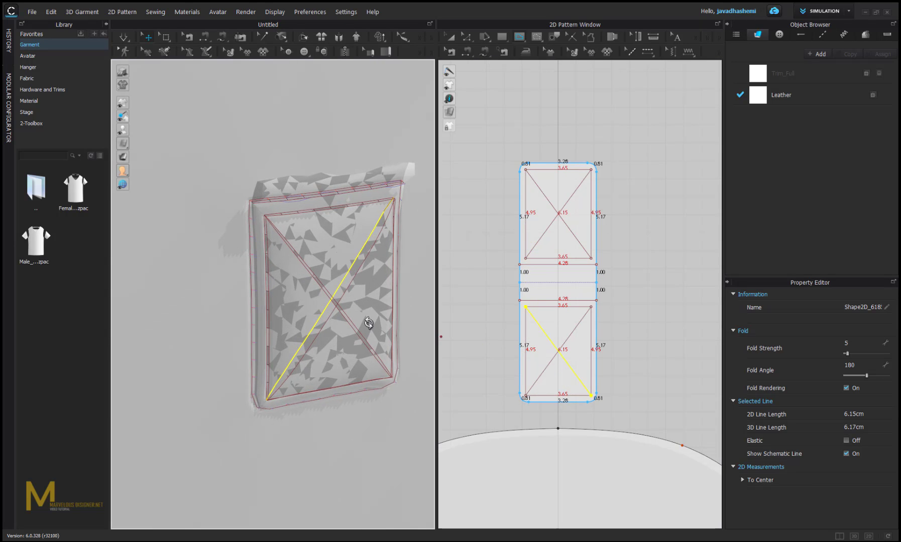
Step: Sew both diagonals of the upper rectangle to the diagonals overlapping them on the patch's other layer, using the translucent 3D view
left_click(466, 52)
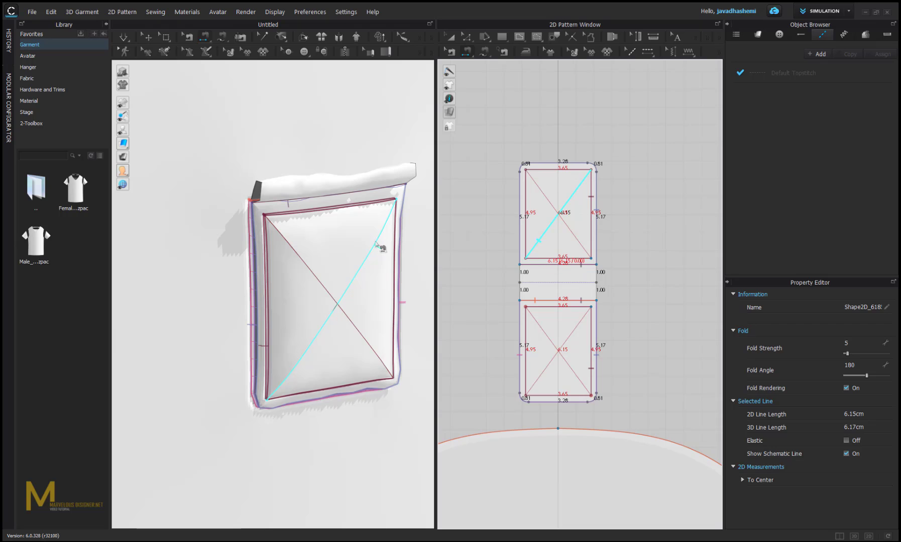
mouse_move(124, 144)
left_click(163, 145)
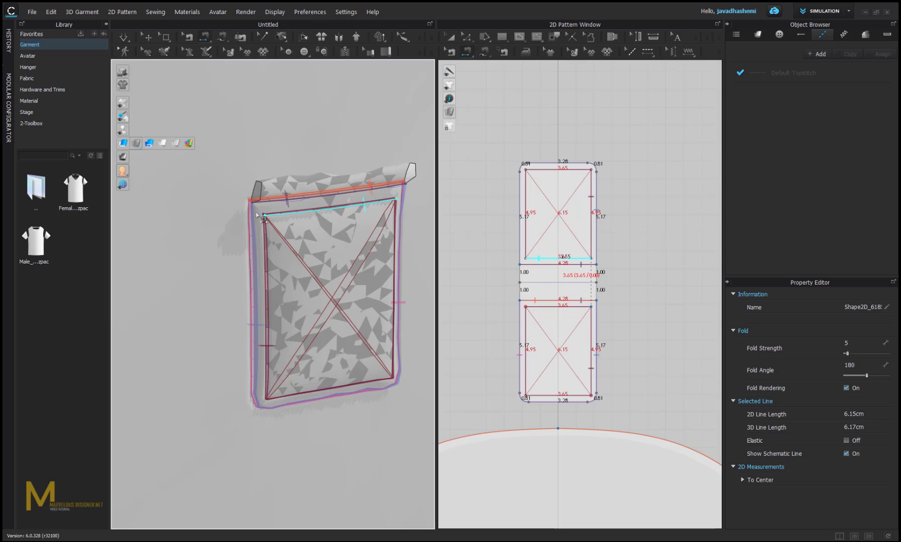
left_click(375, 248)
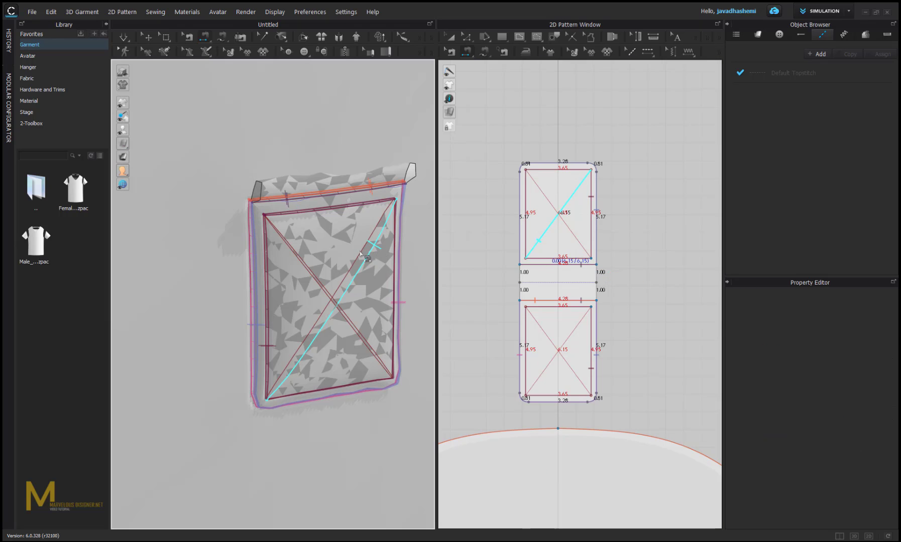
left_click(547, 342)
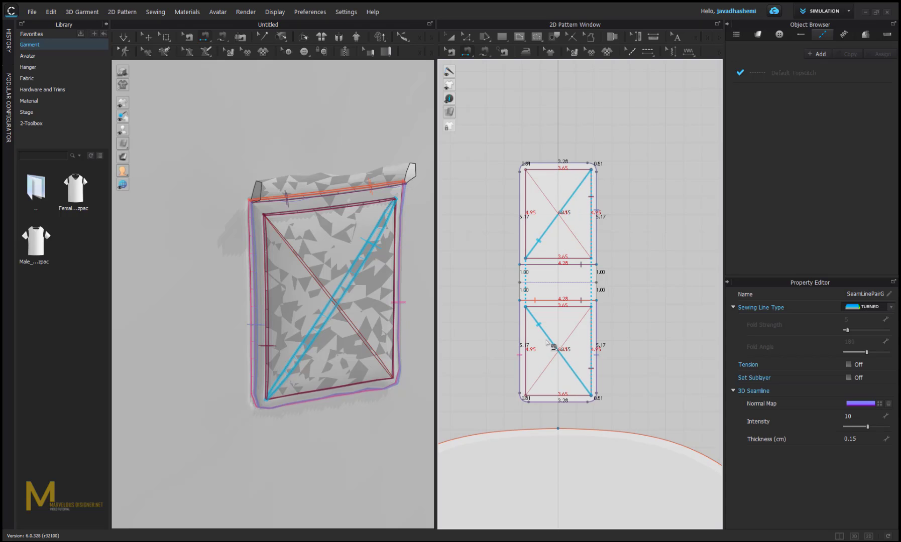
left_click(582, 249)
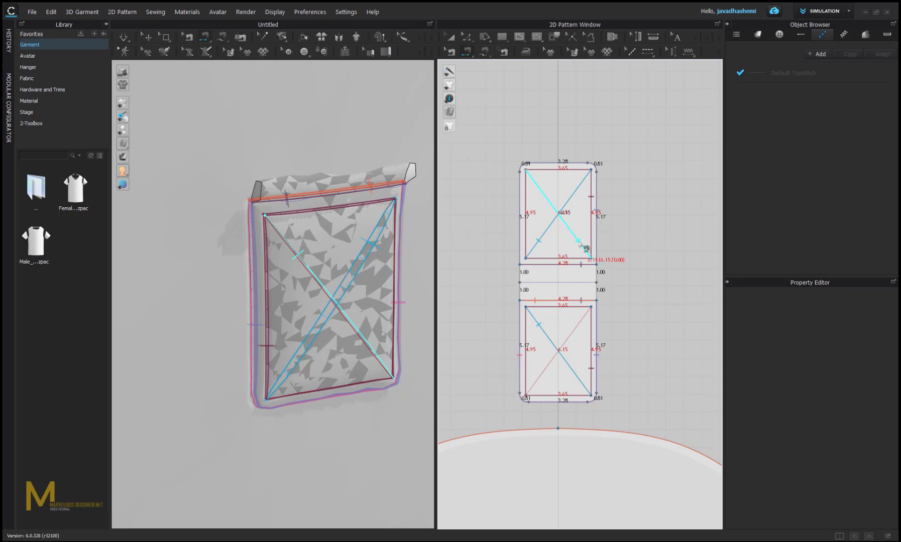
left_click(578, 325)
Step: Simulate the patch with its sewn diagonals, return the garment to opaque display, and check the patch on the bag's end panel
key("space")
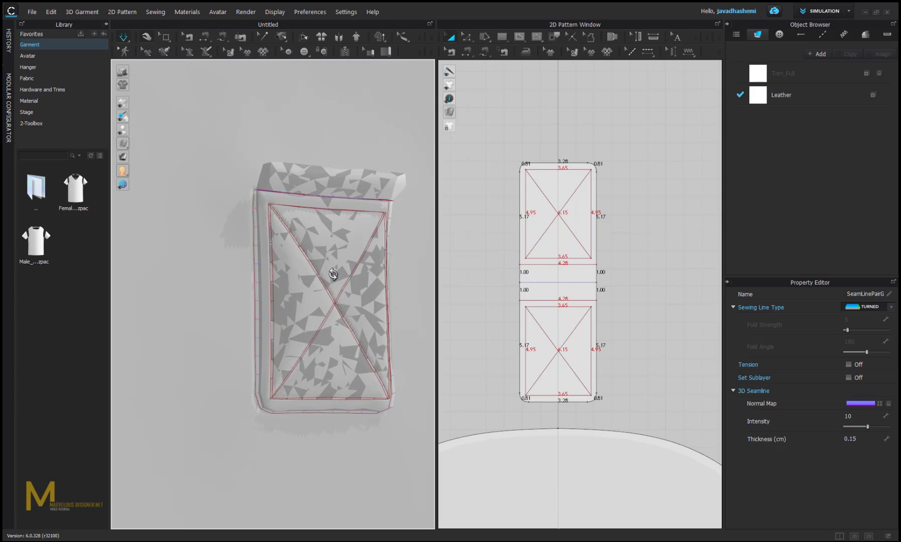
key("space")
right_click_drag(277, 300, 382, 244)
left_click(448, 38)
scroll(322, 282, "down", 2)
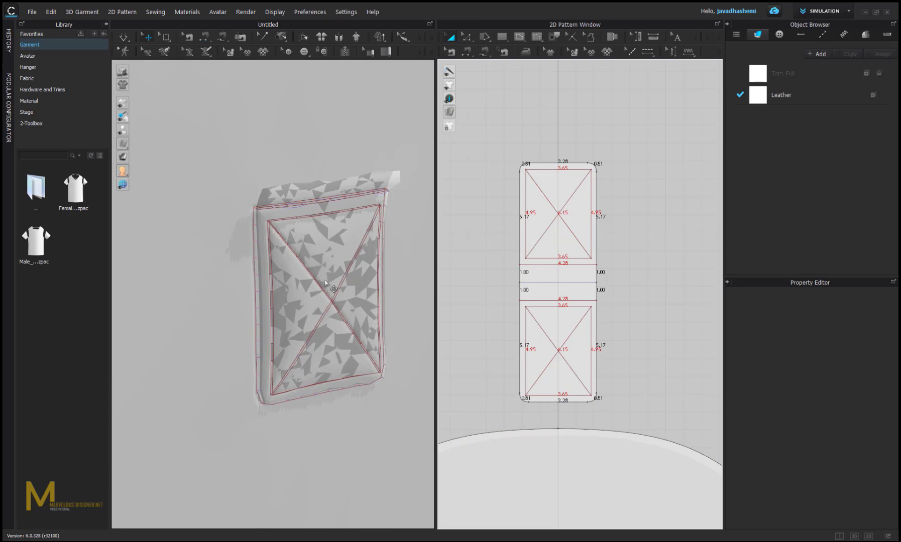
left_click(137, 144)
scroll(299, 311, "down", 4)
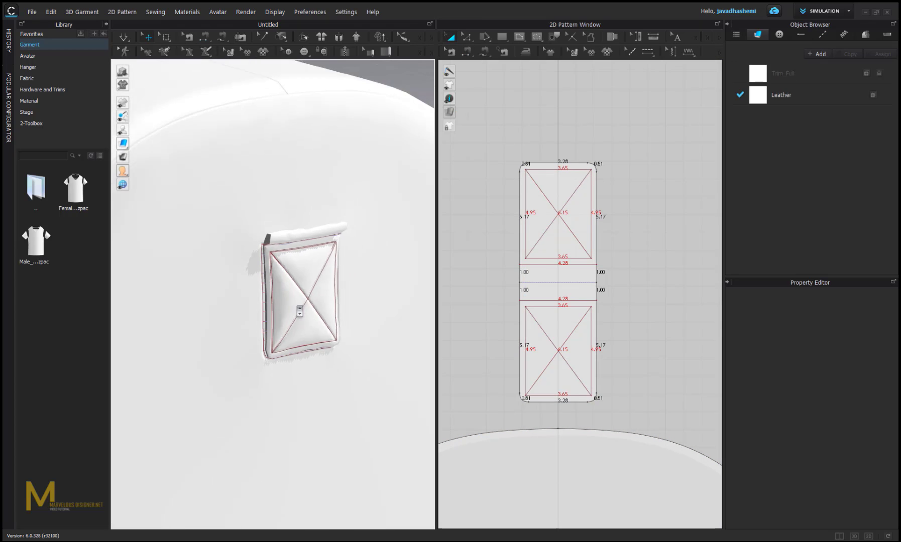
right_click_drag(301, 324, 339, 285)
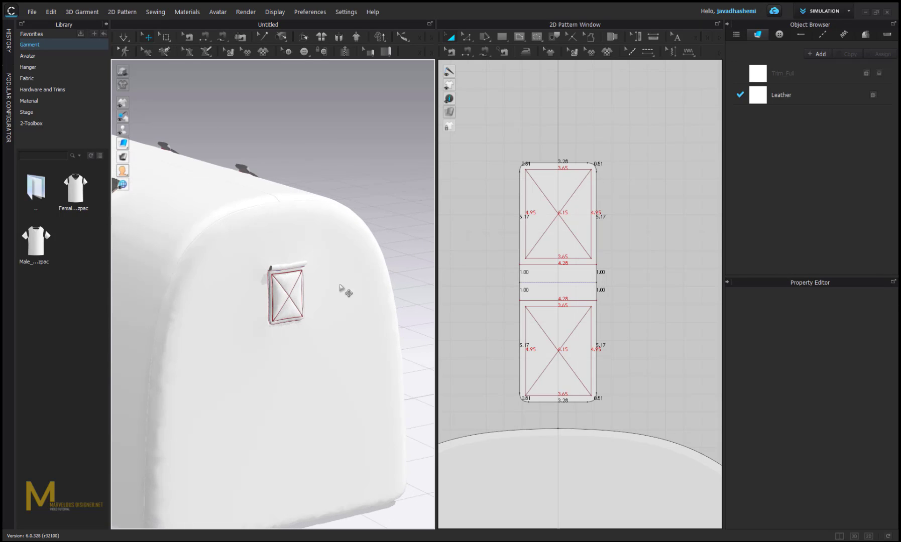
Step: Set the patch's particle distance to 3 mm, accept the slower simulation, and simulate the refined mesh
left_click(451, 37)
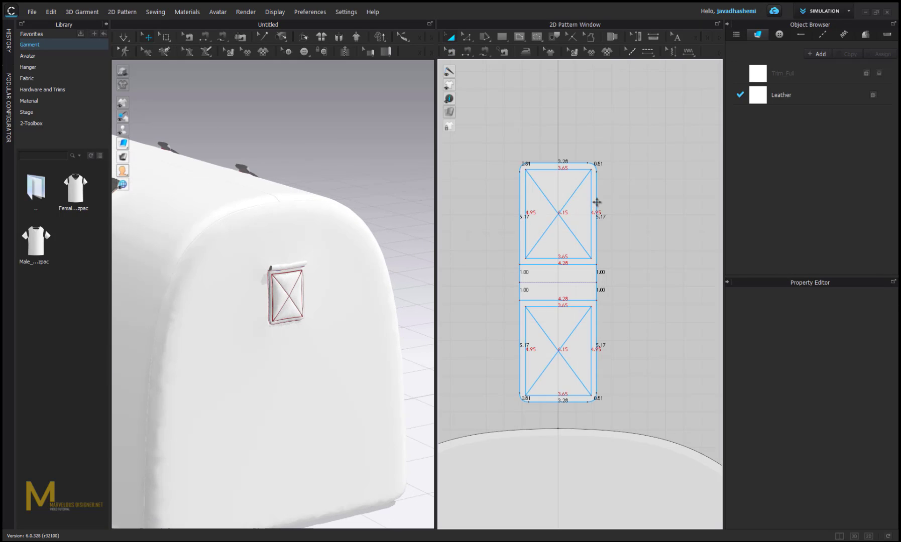
left_click(597, 203)
left_click(853, 513)
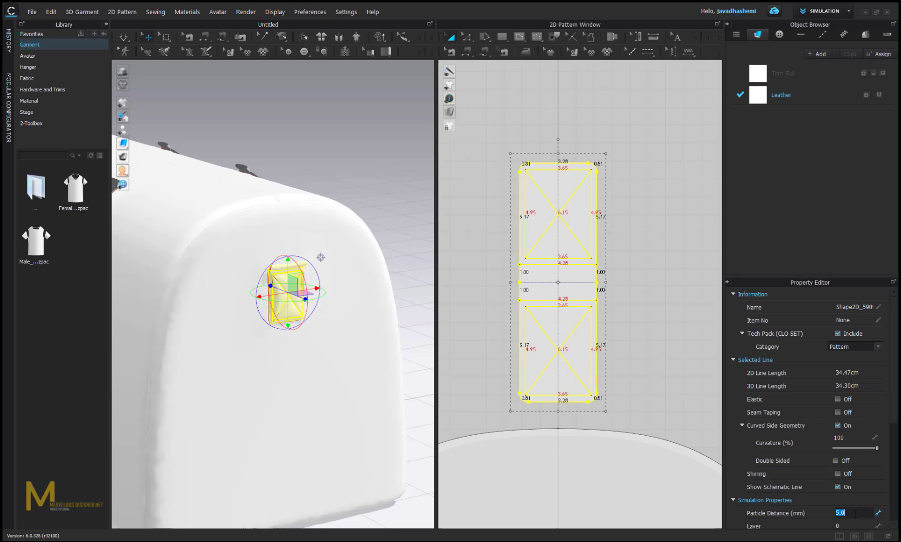
key("Return")
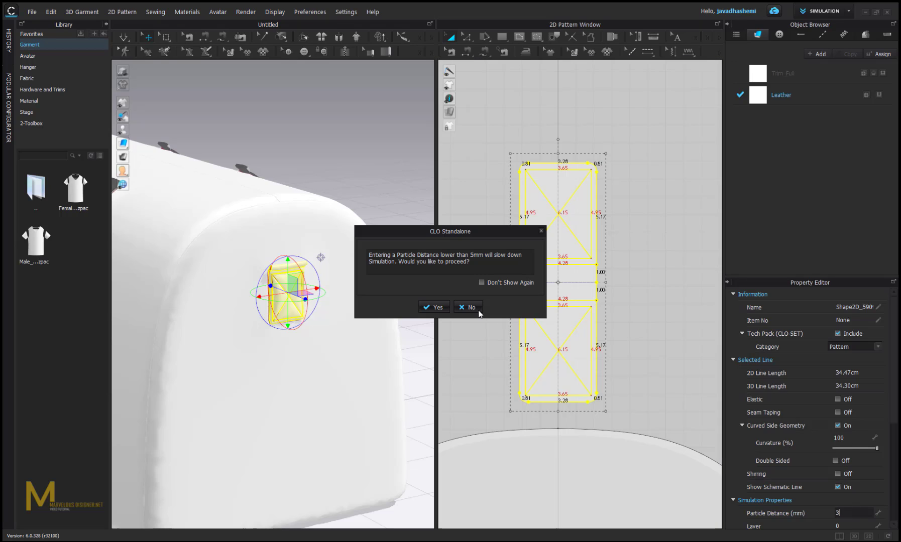
left_click(430, 307)
scroll(280, 288, "up", 5)
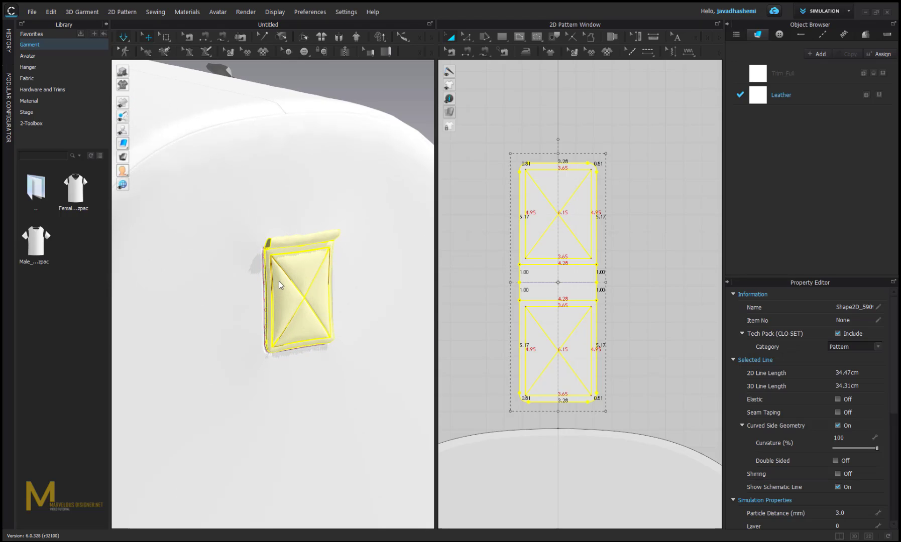
scroll(280, 283, "up", 4)
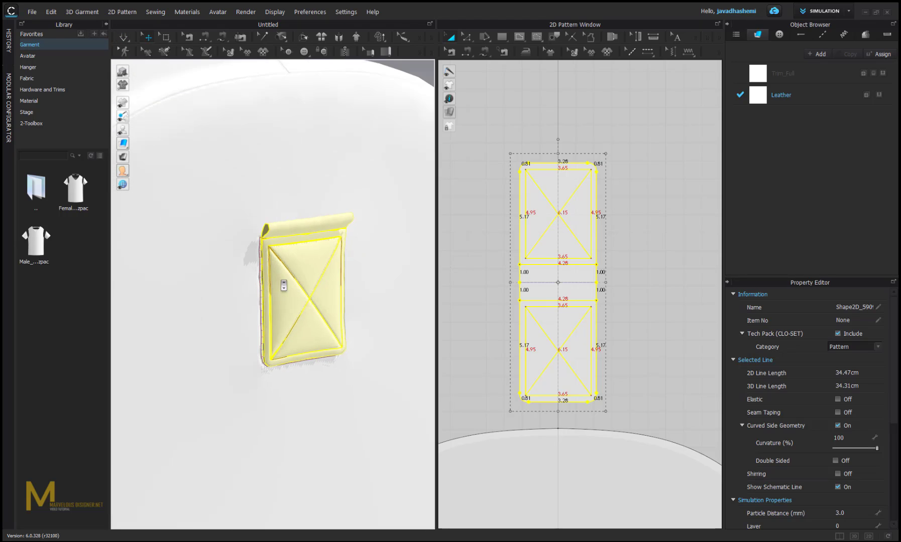
mouse_move(283, 285)
right_mouse_down()
mouse_move(324, 256)
mouse_move(330, 276)
mouse_move(276, 275)
right_mouse_up()
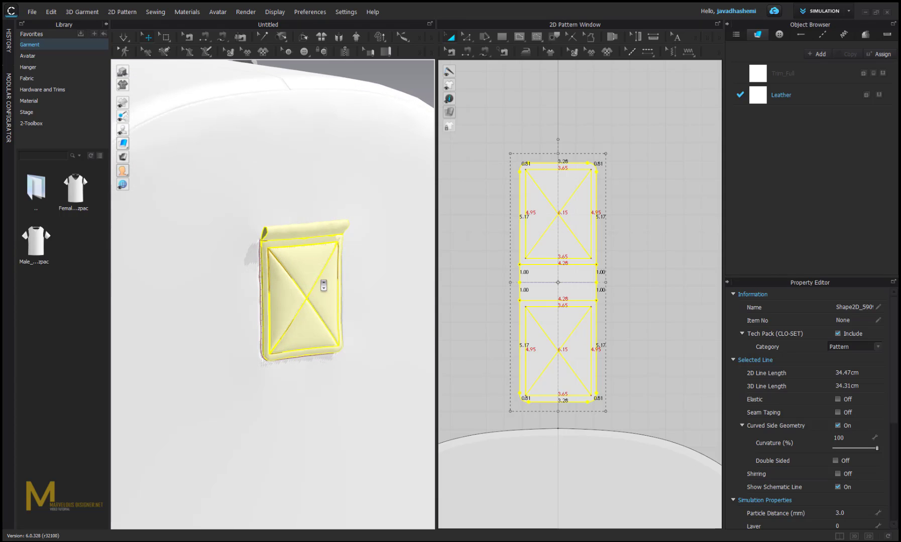
Step: Clone the folded patch as a symmetric pattern with sewing and place the clone above the second arched end panel
scroll(324, 285, "down", 8)
left_click(369, 193)
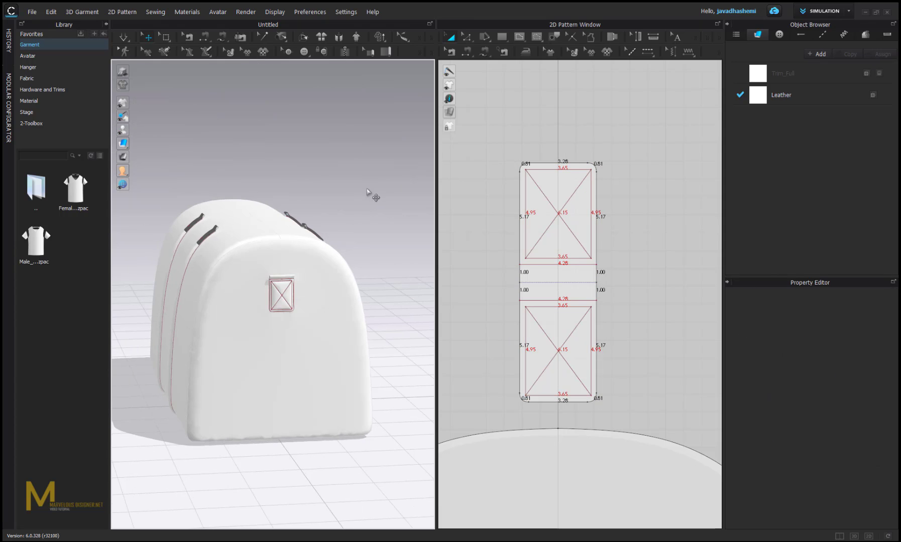
right_click_drag(369, 193, 322, 261)
scroll(607, 217, "down", 3)
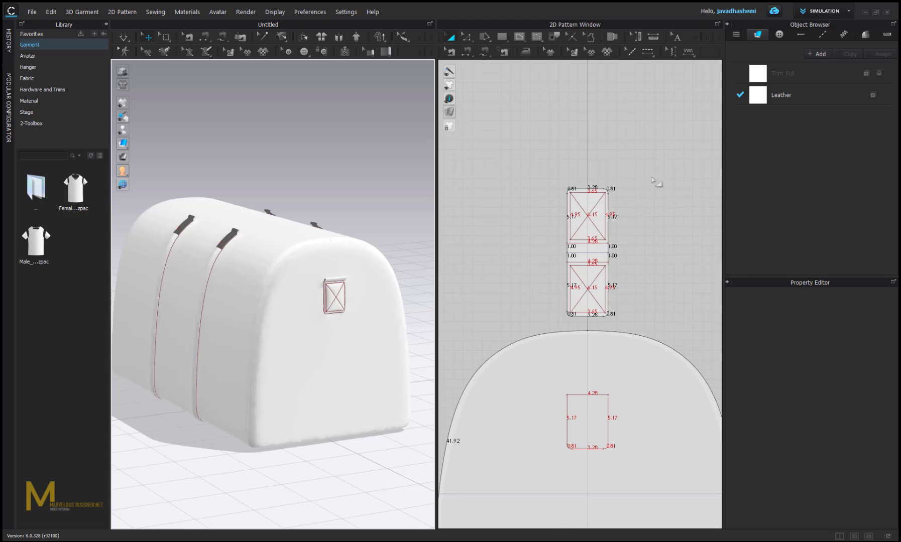
left_click_drag(665, 126, 526, 328)
scroll(563, 321, "down", 4)
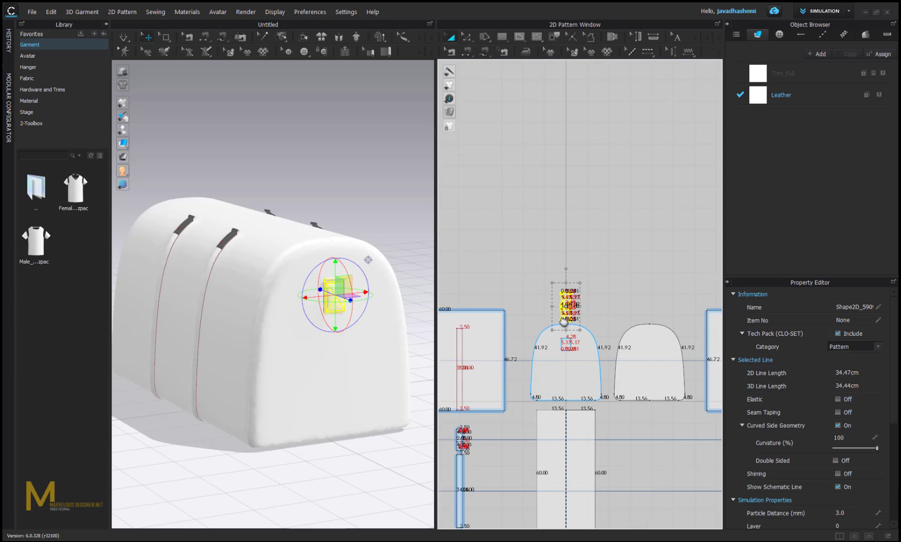
right_click_drag(563, 322, 500, 312)
scroll(500, 313, "up", 3)
right_click(486, 293)
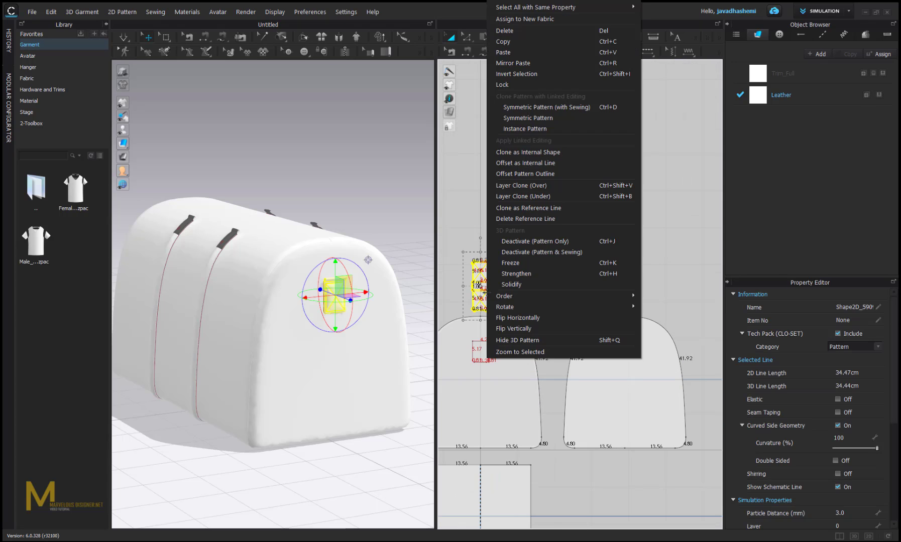
left_click(552, 109)
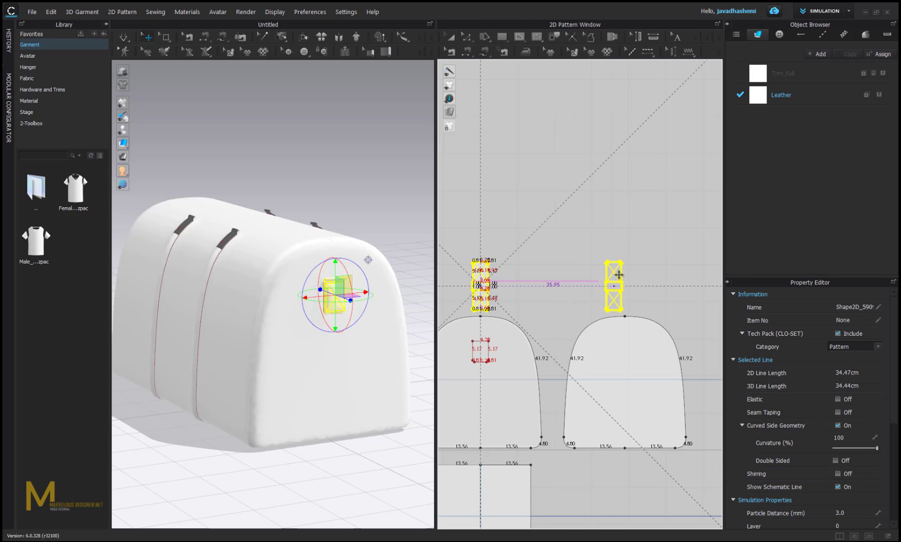
left_click(624, 274)
Step: Copy the patch's internal outline from the first arched panel and paste it onto the upper part of the second arched panel
middle_click_drag(540, 308, 530, 253)
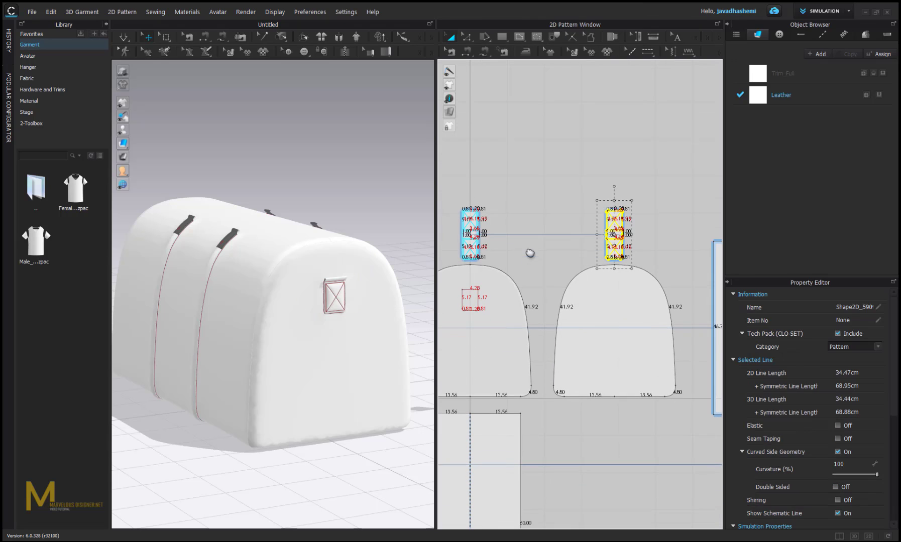
left_click(529, 254)
left_click(470, 301)
key("ctrl+c")
key("ctrl+v")
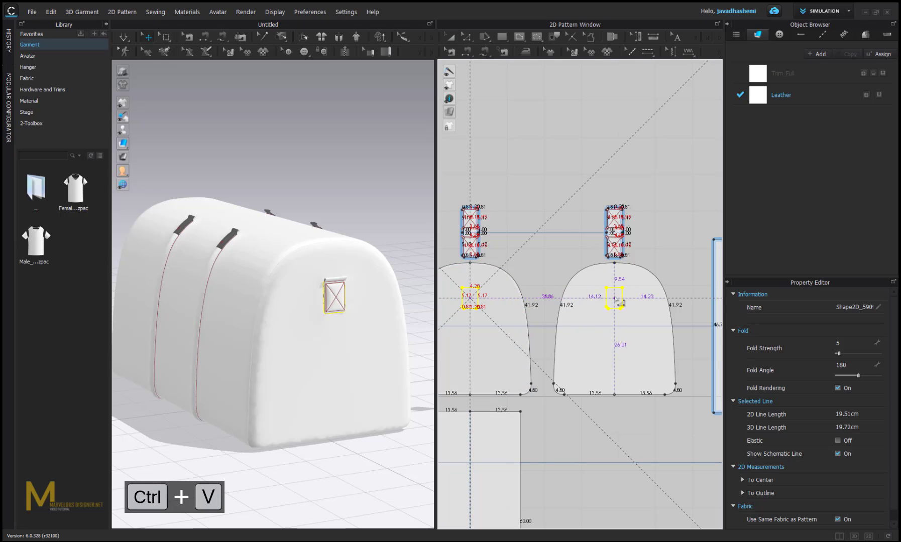
left_click(617, 300)
Step: Fine-tune the pasted internal outline's position so it sits centred across the second arched panel
scroll(620, 291, "up", 5)
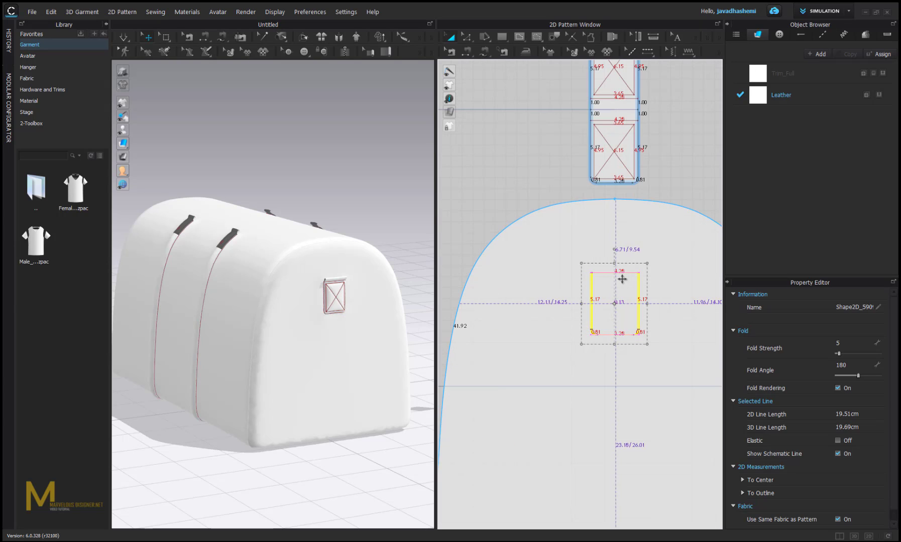
left_click_drag(622, 280, 632, 262)
scroll(619, 279, "up", 5)
scroll(628, 266, "down", 4)
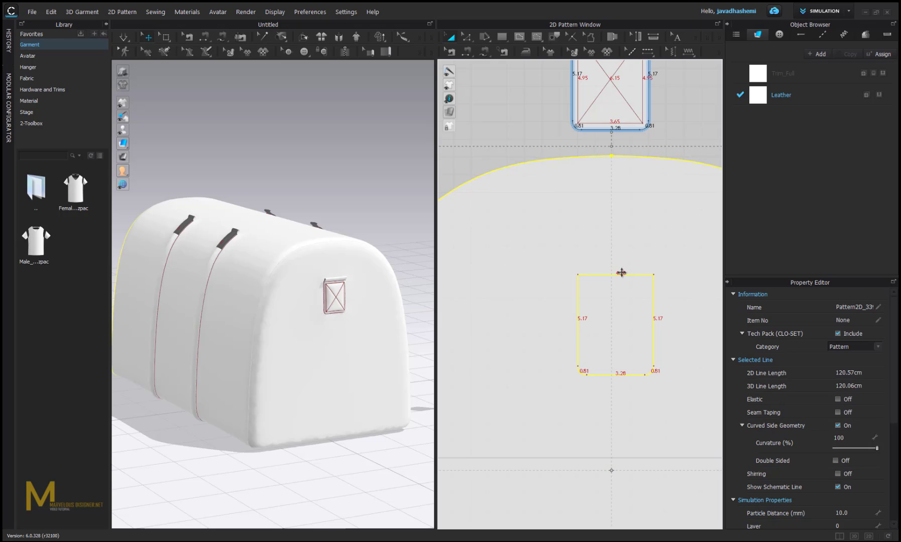
left_click(623, 274)
left_click_drag(622, 274, 621, 275)
scroll(608, 292, "down", 5)
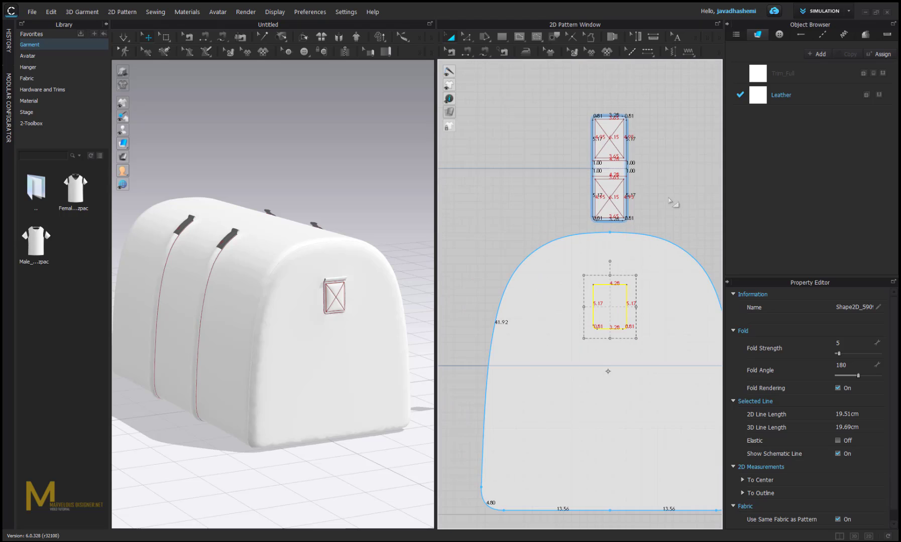
left_click(672, 202)
Step: Select the cloned patch, rotate it in the 3D view, and move it to the opposite end of the bag
right_click_drag(201, 285, 321, 282)
scroll(569, 188, "down", 3)
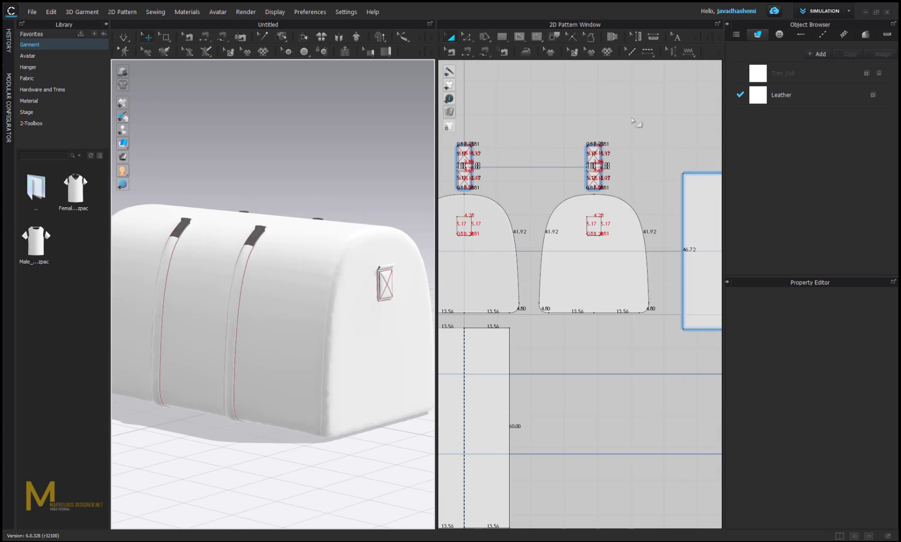
left_click_drag(632, 118, 550, 195)
scroll(346, 276, "down", 5)
right_click_drag(344, 278, 388, 285)
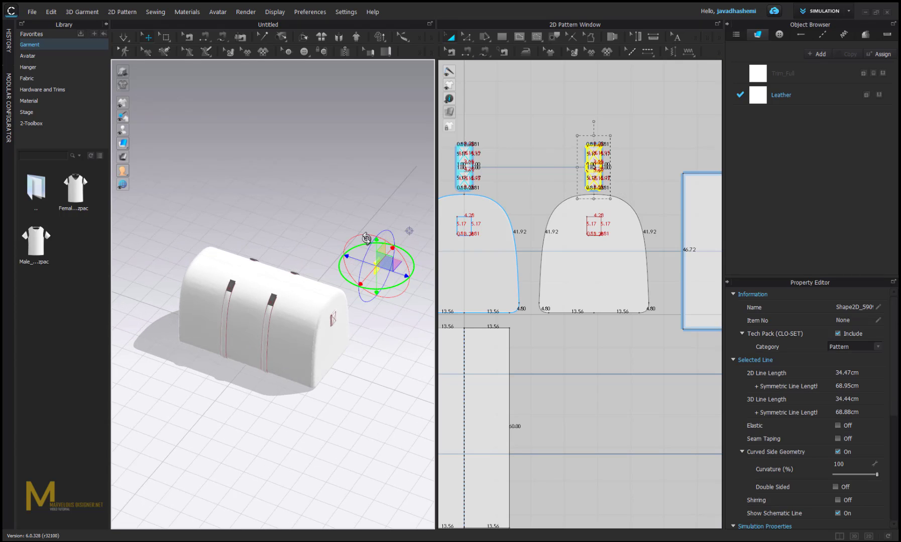
left_click_drag(367, 238, 395, 300)
left_click_drag(398, 257, 214, 271)
Step: Position the cloned patch just in front of the internal outline on the bag's opposite end panel
right_click_drag(219, 296, 364, 262)
middle_click_drag(361, 261, 255, 249)
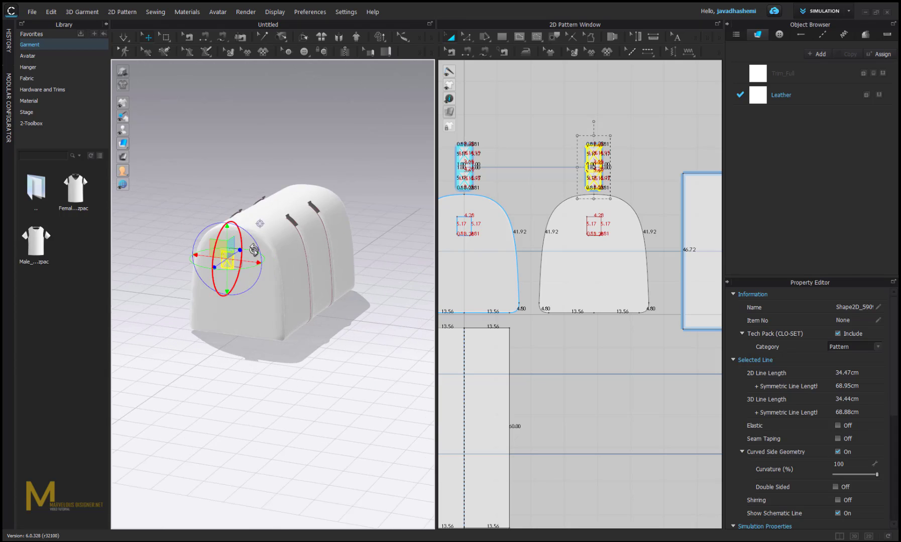
scroll(255, 249, "up", 5)
right_click_drag(247, 251, 290, 254)
middle_click_drag(332, 224, 278, 284)
scroll(278, 284, "up", 5)
scroll(279, 285, "up", 1)
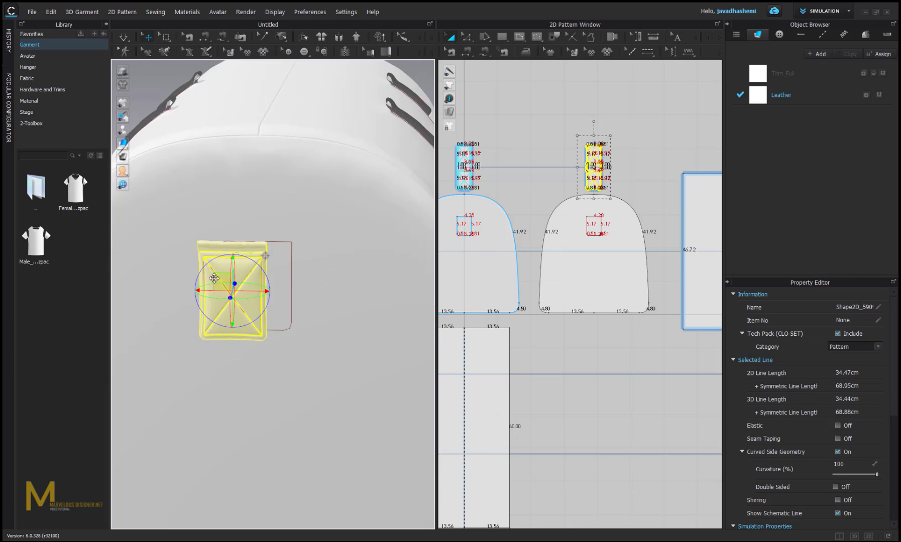
left_click_drag(219, 279, 244, 279)
right_click_drag(246, 292, 271, 316)
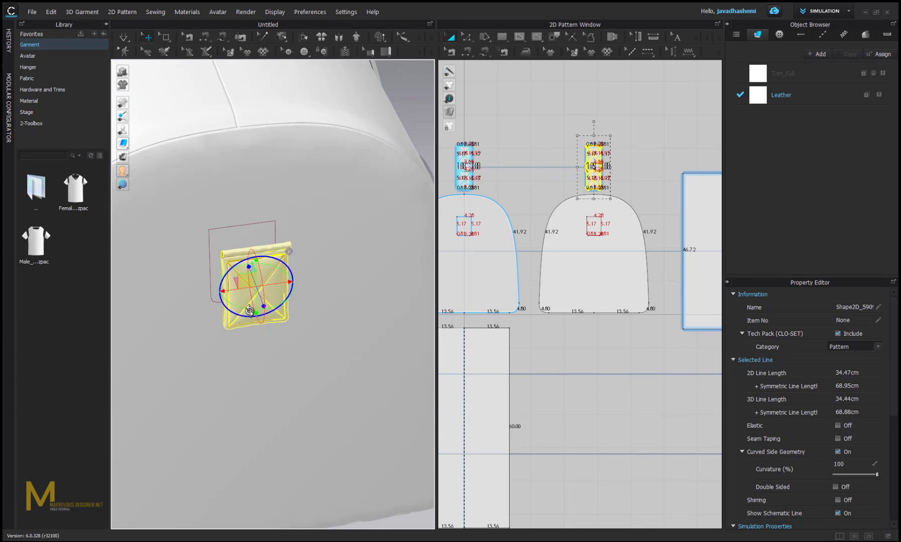
scroll(273, 299, "up", 2)
middle_click_drag(238, 281, 273, 284)
scroll(273, 285, "up", 3)
right_click_drag(247, 318, 171, 366)
left_click(248, 368)
Step: Free-sew the lower section's sides and rounded bottom edge, 15.24 cm, to the matching outline on the second arched panel
scroll(609, 202, "up", 6)
middle_click_drag(601, 180, 605, 202)
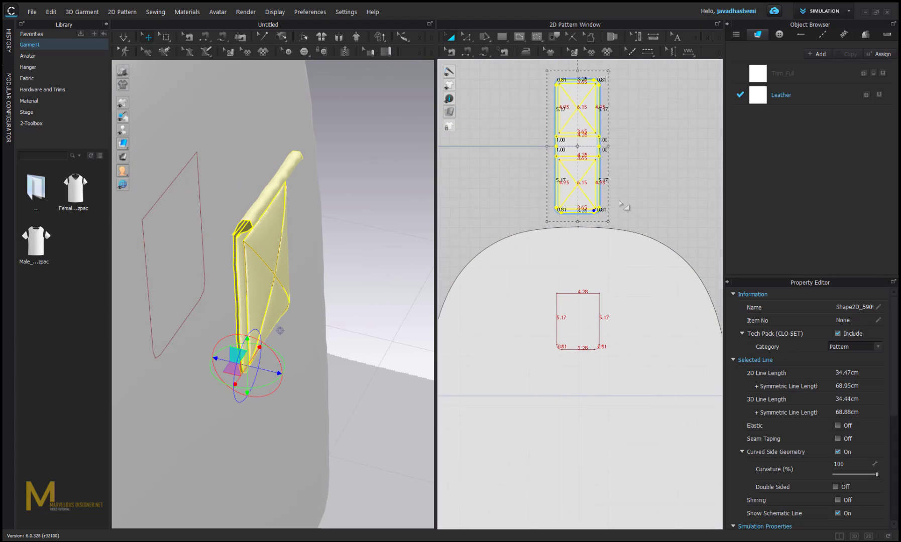
left_click(622, 205)
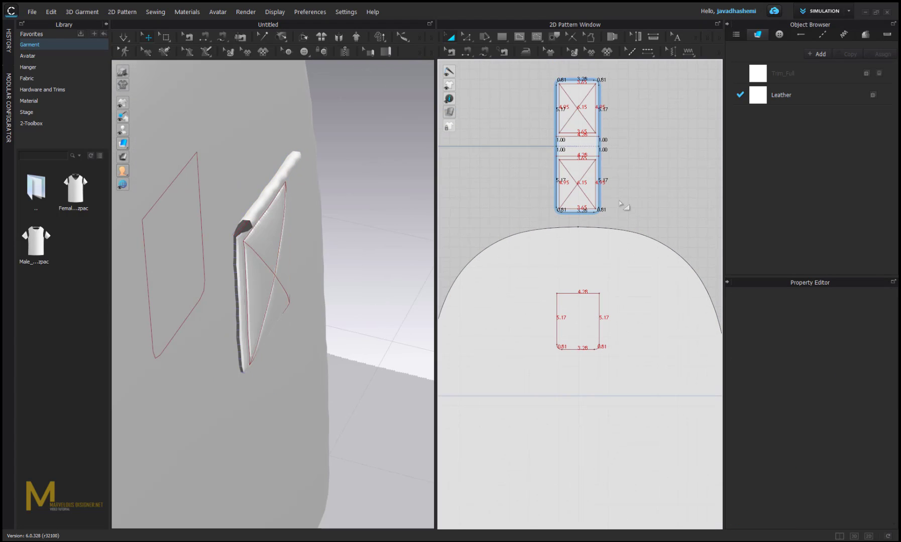
left_click(473, 51)
right_click_drag(299, 196, 347, 199)
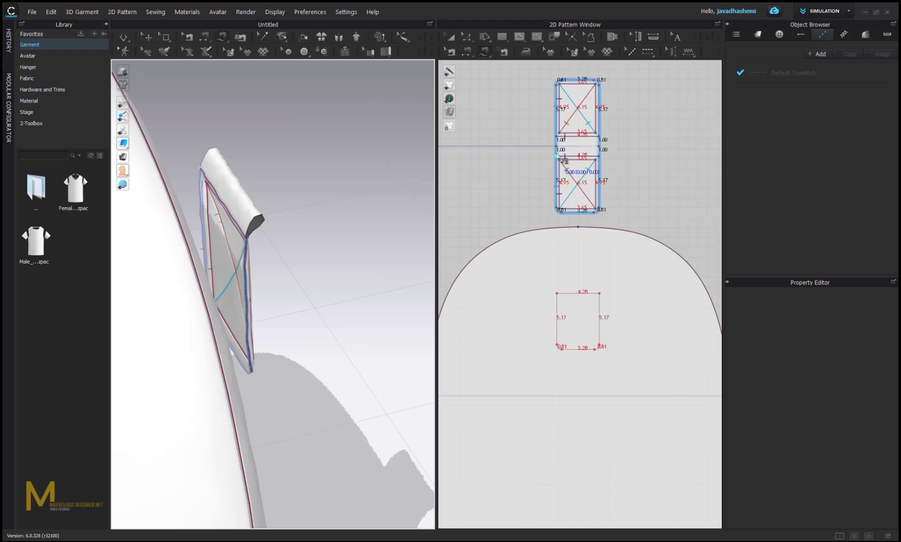
left_click(556, 168)
left_click(600, 157)
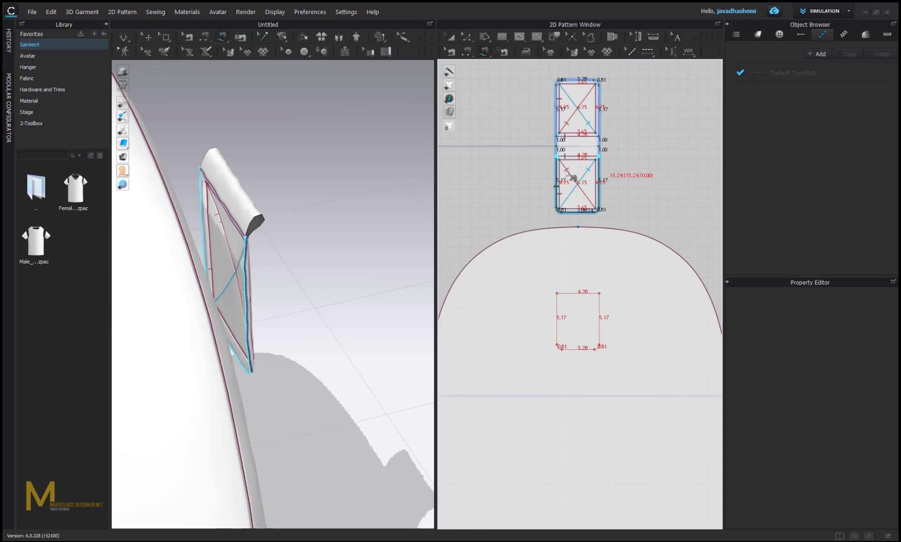
right_click_drag(281, 221, 167, 234)
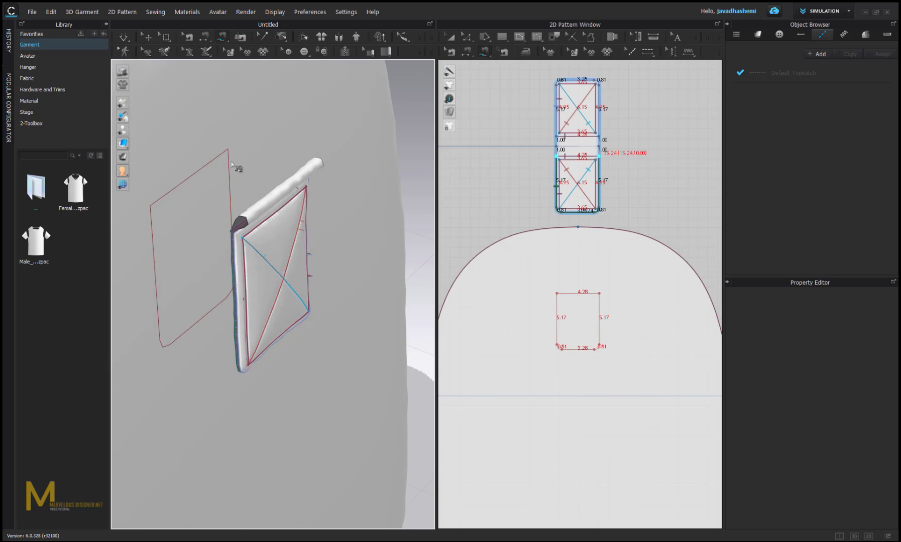
left_click(556, 297)
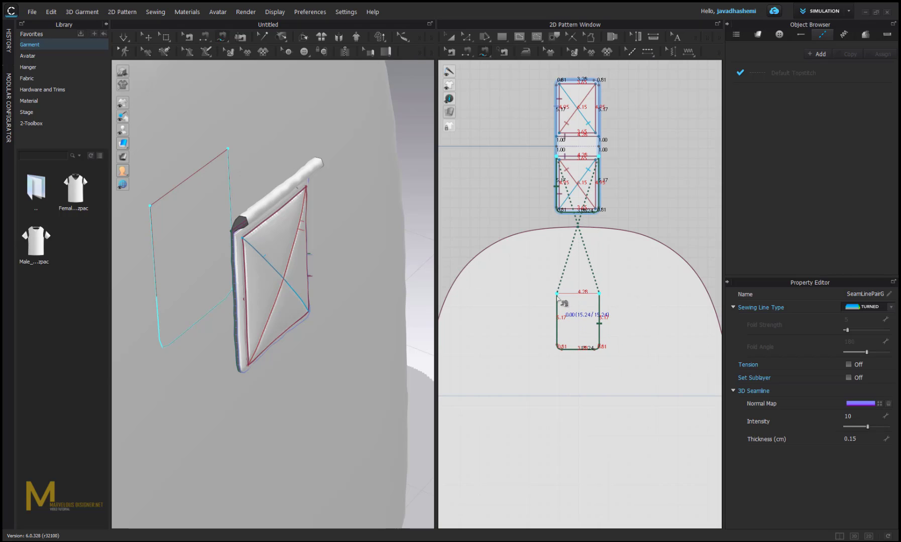
Step: Segment-sew the 4.28 cm line across the cloned patch's fold to the top line of the arched panel's outline
right_click_drag(254, 241, 290, 265)
middle_click_drag(236, 261, 312, 263)
right_click_drag(313, 266, 358, 150)
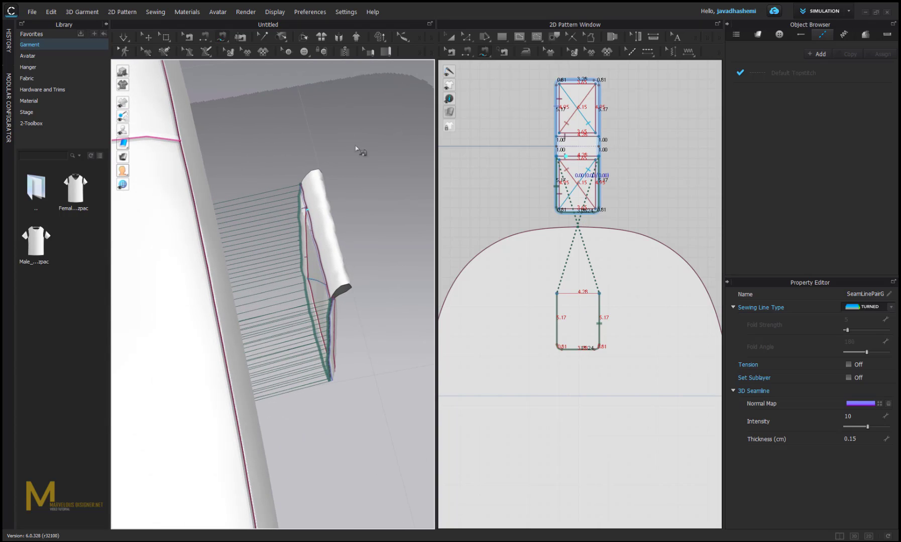
left_click(467, 52)
left_click(327, 276)
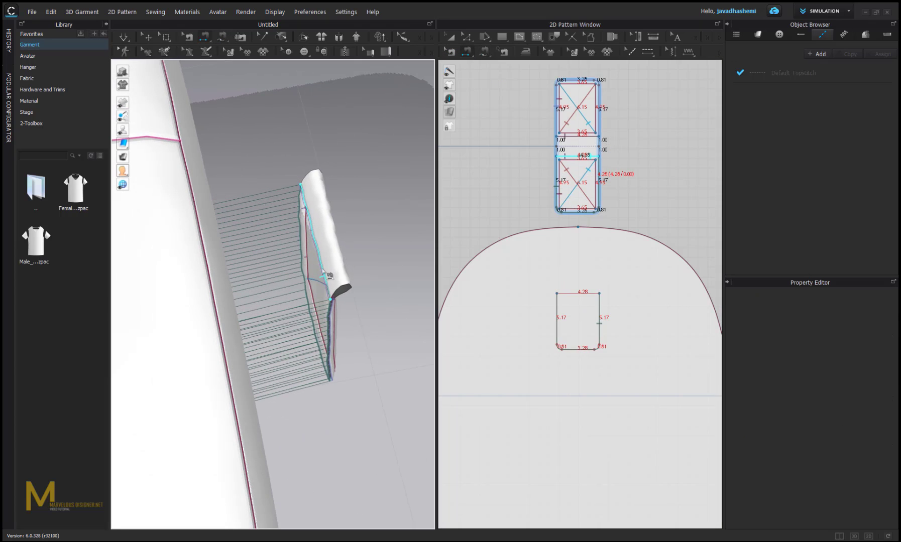
right_click_drag(329, 277, 324, 239)
left_click(250, 229)
Step: Simulate the garment to pull the cloned patch onto the end panel, and inspect its attachment
key("q")
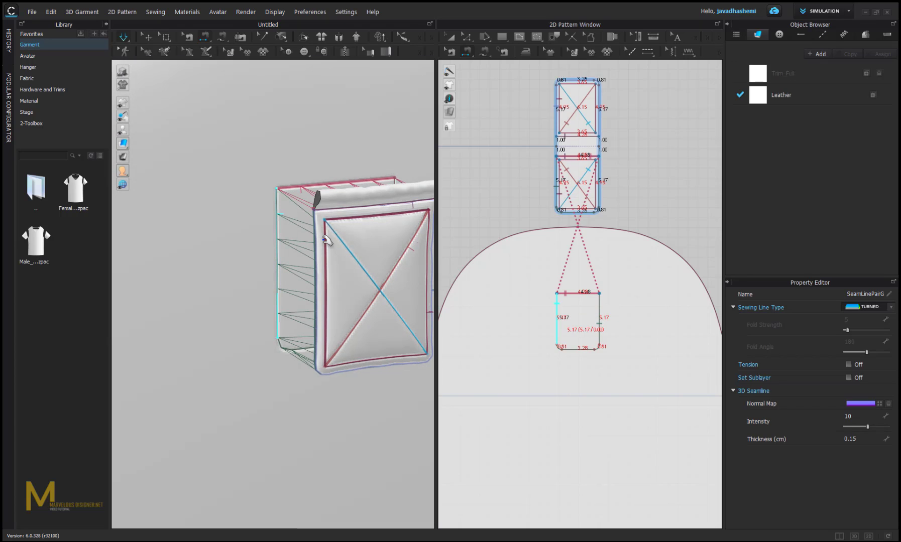
key("space")
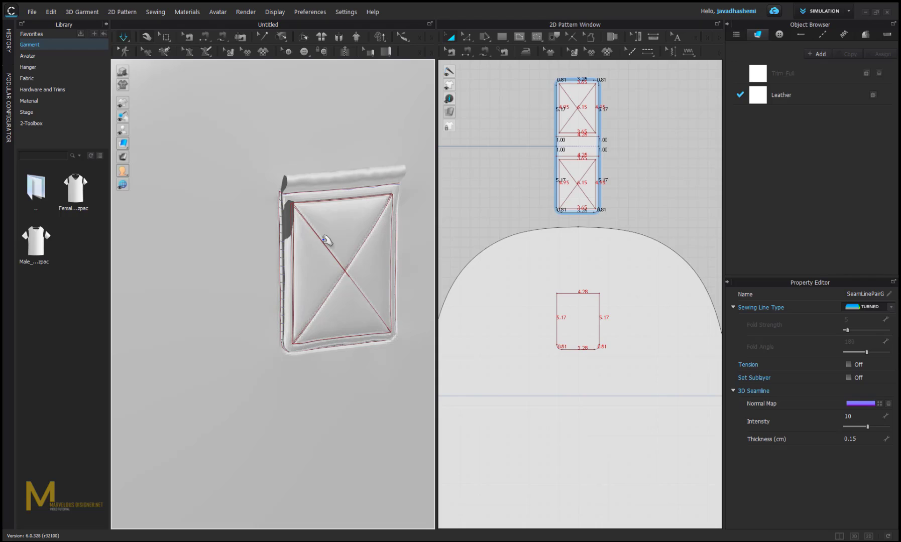
right_click_drag(311, 280, 270, 245)
left_click(281, 246)
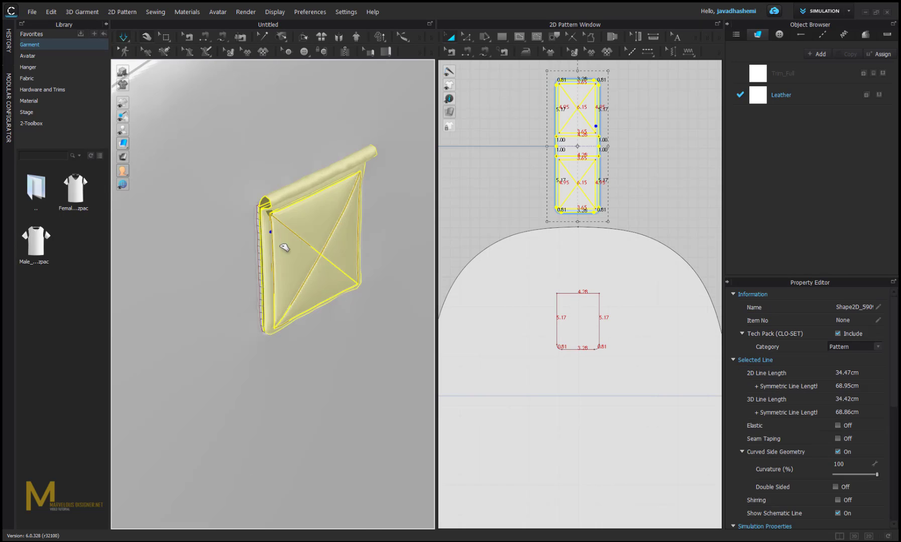
scroll(312, 276, "down", 2)
Step: Examine the attached patch and the whole bag from several angles in the 3D view
key("n")
right_click_drag(312, 273, 295, 256)
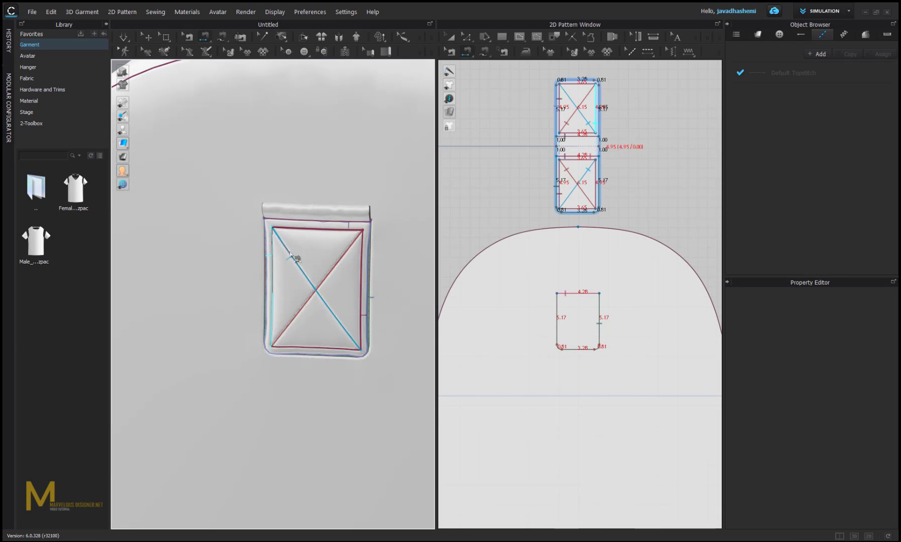
scroll(301, 277, "down", 8)
right_click_drag(268, 297, 401, 193)
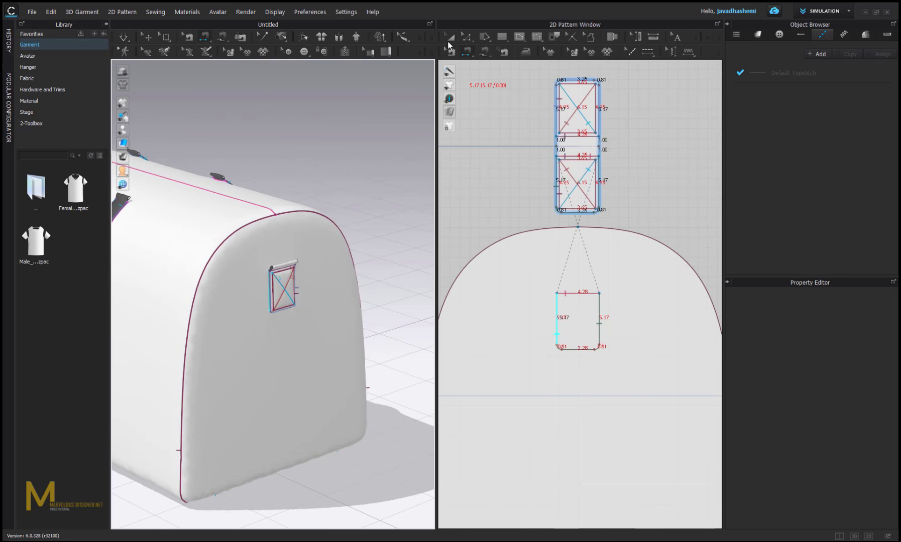
left_click(450, 39)
scroll(331, 261, "down", 4)
mouse_move(332, 271)
right_mouse_down()
mouse_move(416, 256)
mouse_move(335, 293)
mouse_move(478, 275)
mouse_move(331, 283)
right_mouse_up()
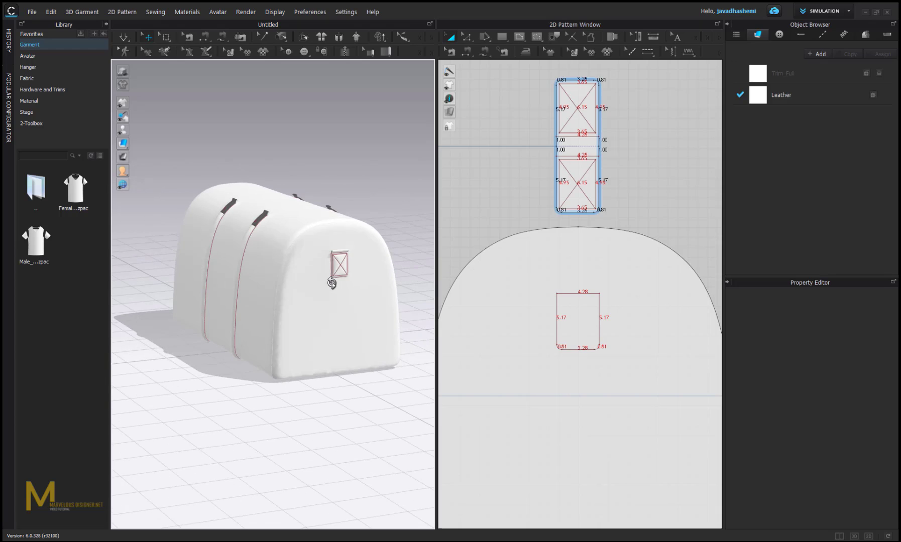
scroll(332, 283, "up", 6)
middle_click_drag(334, 306, 320, 320)
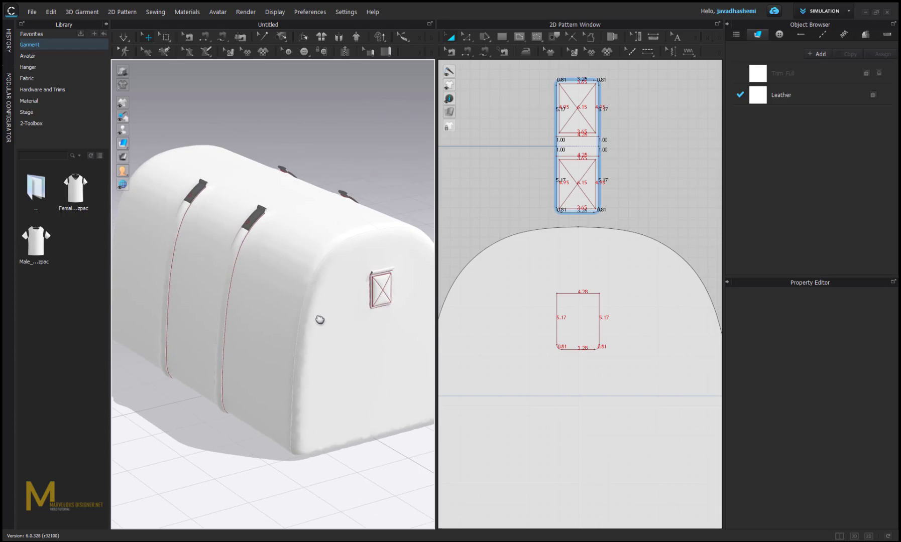
right_click_drag(320, 320, 307, 312)
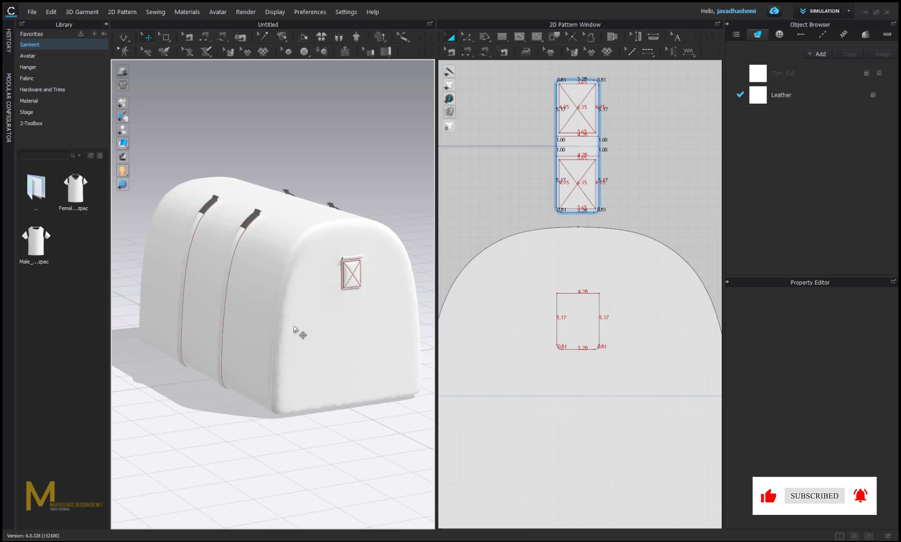
Step: Offset the 60 cm top edge of the main body panel as one internal line at a distance of 0.5 cm
right_click_drag(294, 329, 284, 309)
scroll(275, 350, "up", 5)
left_click(275, 320)
scroll(551, 328, "down", 5)
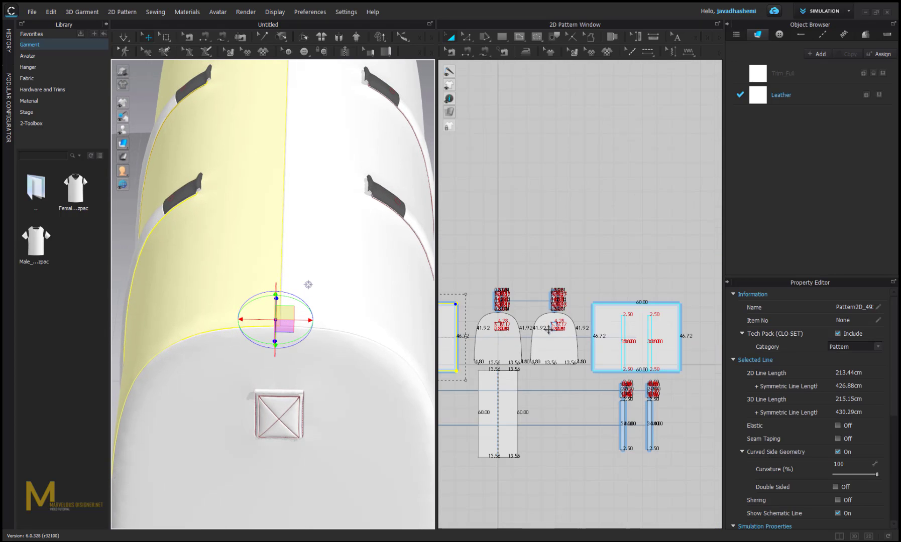
right_click_drag(441, 357, 536, 354)
scroll(488, 284, "up", 2)
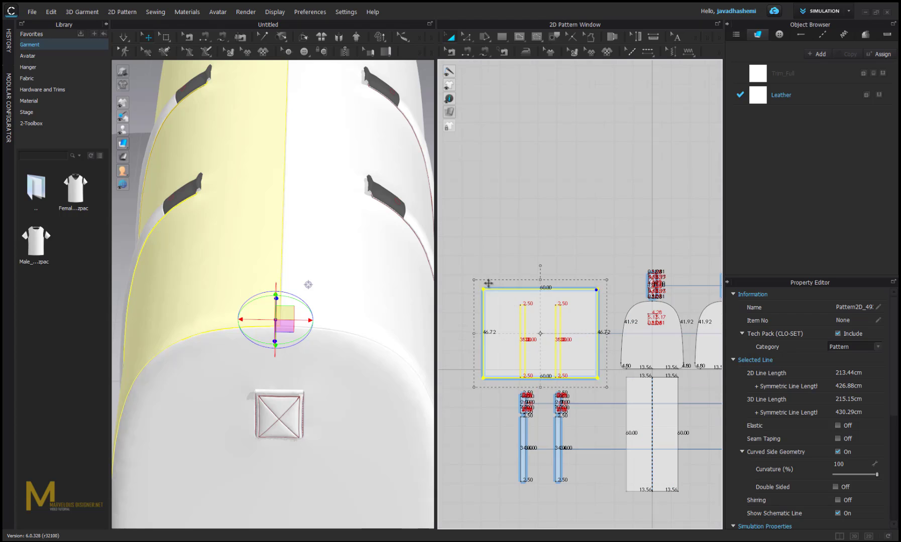
left_click(467, 37)
left_click(534, 215)
left_click(562, 289)
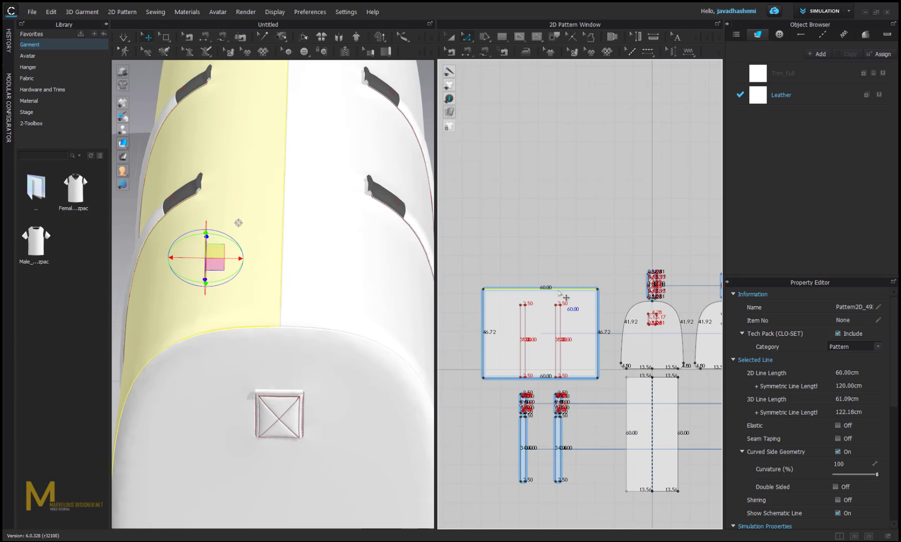
scroll(564, 298, "down", 3)
middle_click_drag(653, 313, 728, 297)
scroll(580, 295, "up", 3)
middle_click_drag(534, 317, 679, 321)
scroll(557, 293, "up", 4)
right_click(553, 285)
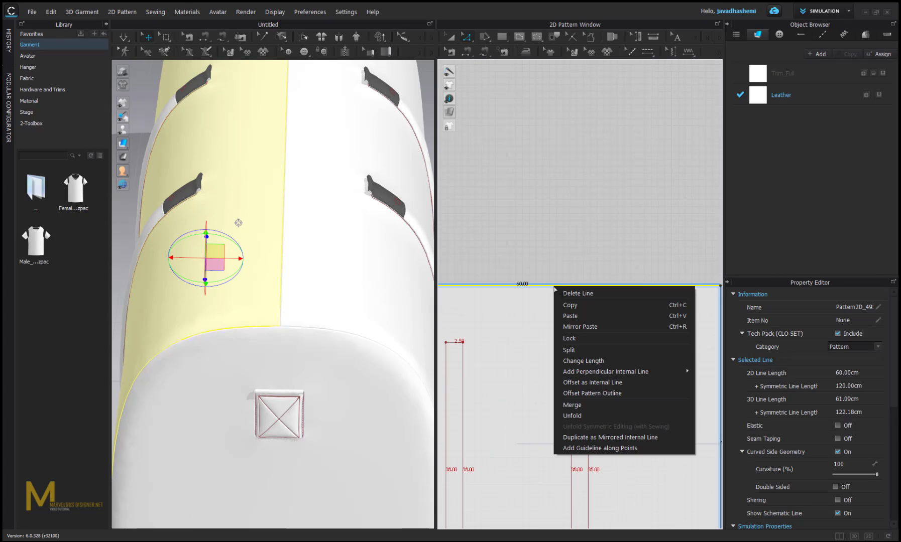
left_click(586, 383)
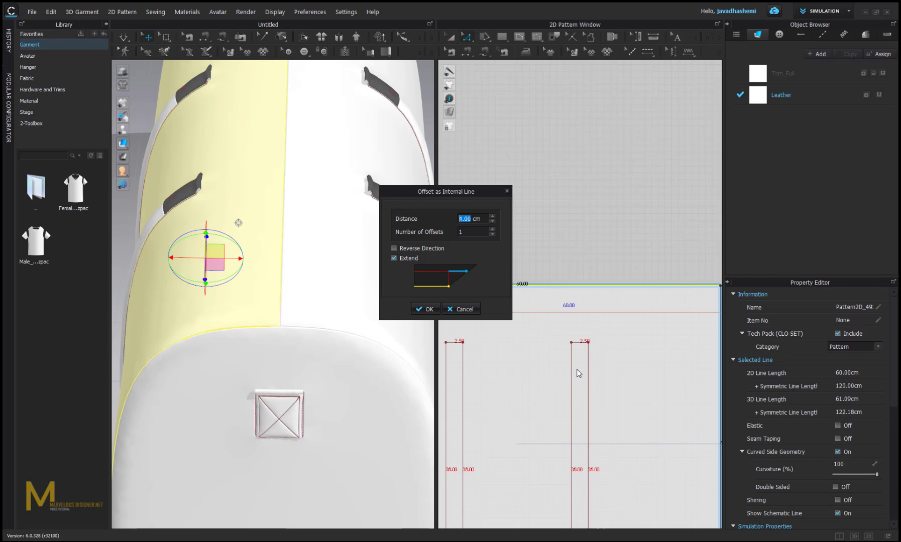
type(".5")
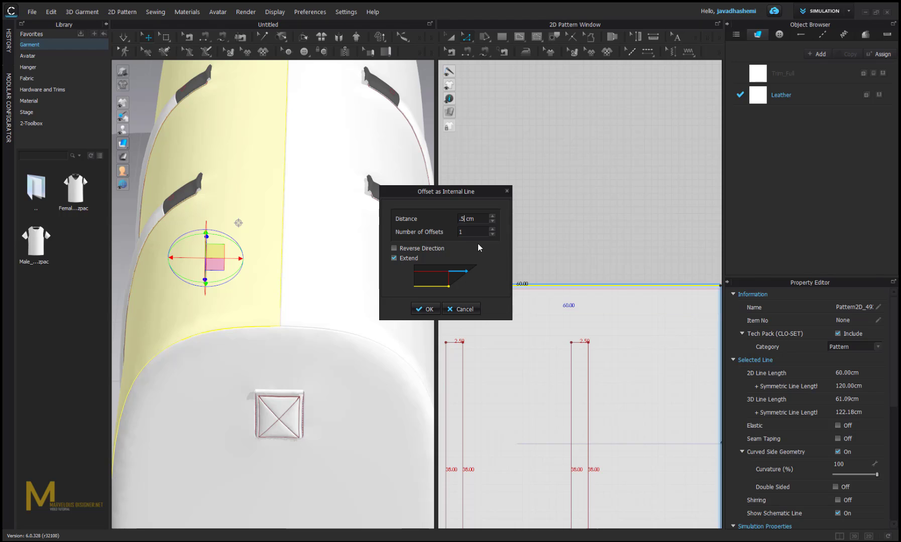
left_click(431, 311)
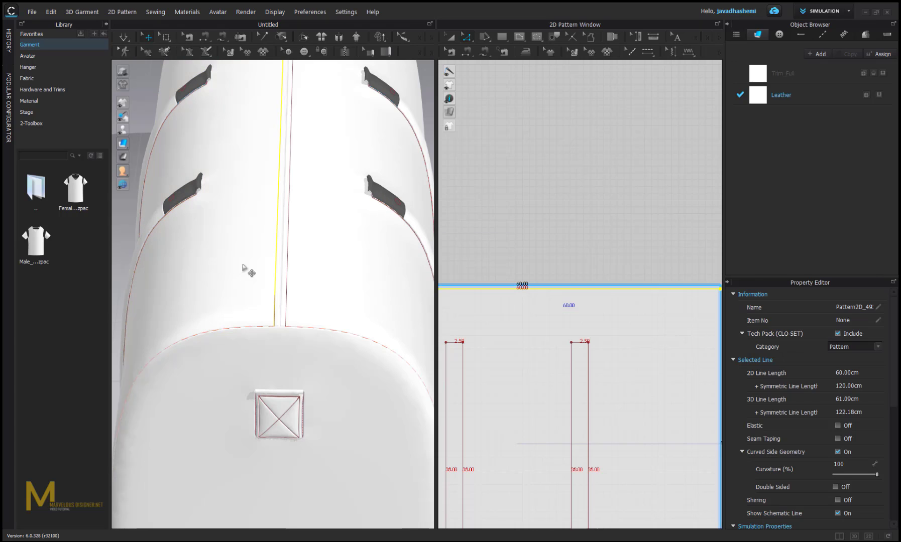
Step: Cut and sew the main body panel along the offset internal line near its top edge
right_click_drag(275, 283, 386, 361)
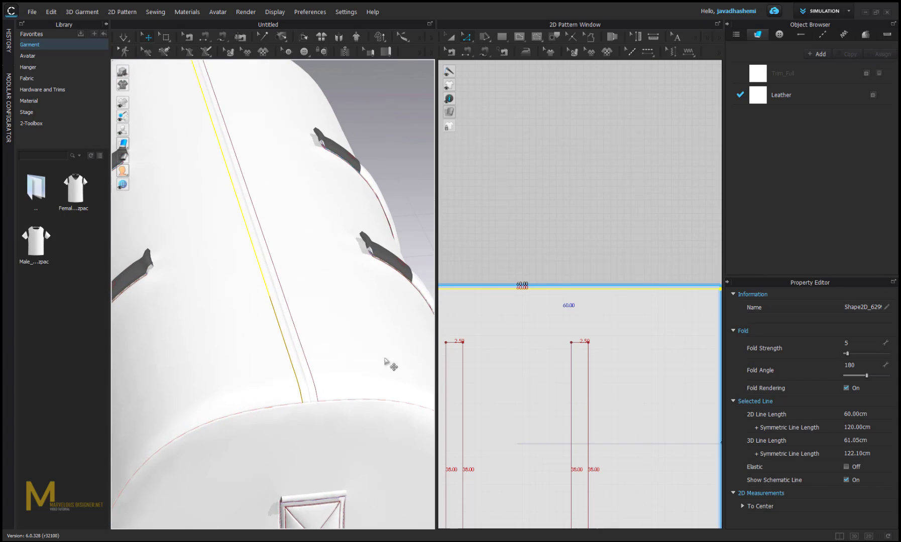
scroll(532, 261, "down", 4)
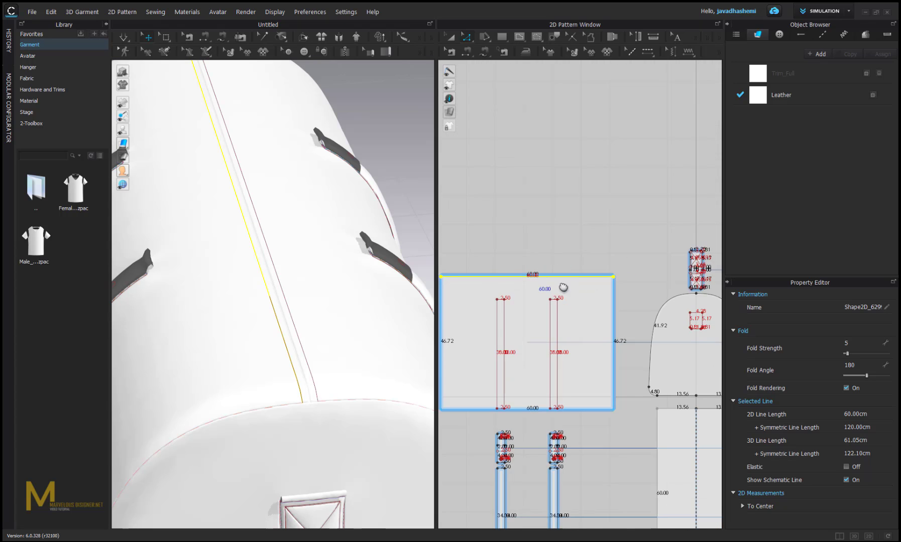
middle_click_drag(563, 287, 615, 291)
scroll(303, 284, "down", 4)
right_click_drag(304, 287, 307, 311)
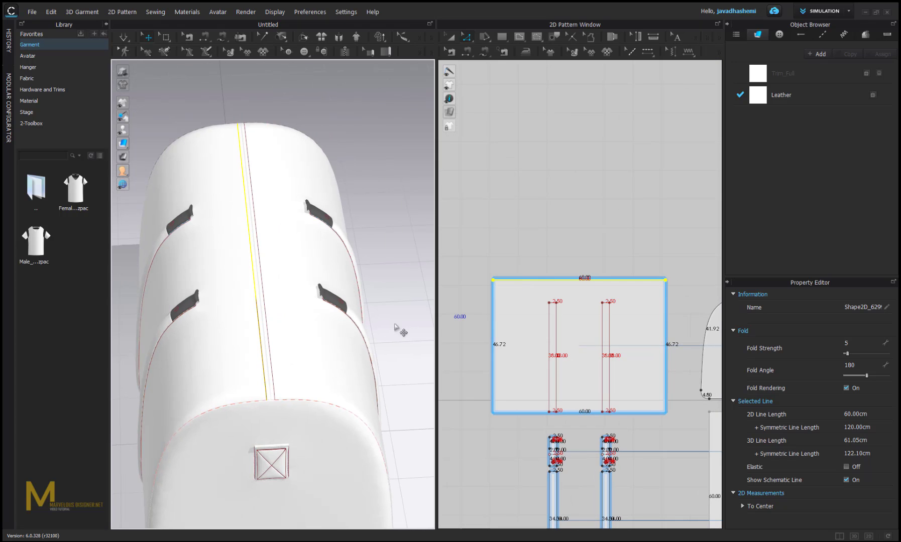
scroll(586, 293, "up", 5)
middle_click_drag(562, 291, 571, 281)
right_click(584, 252)
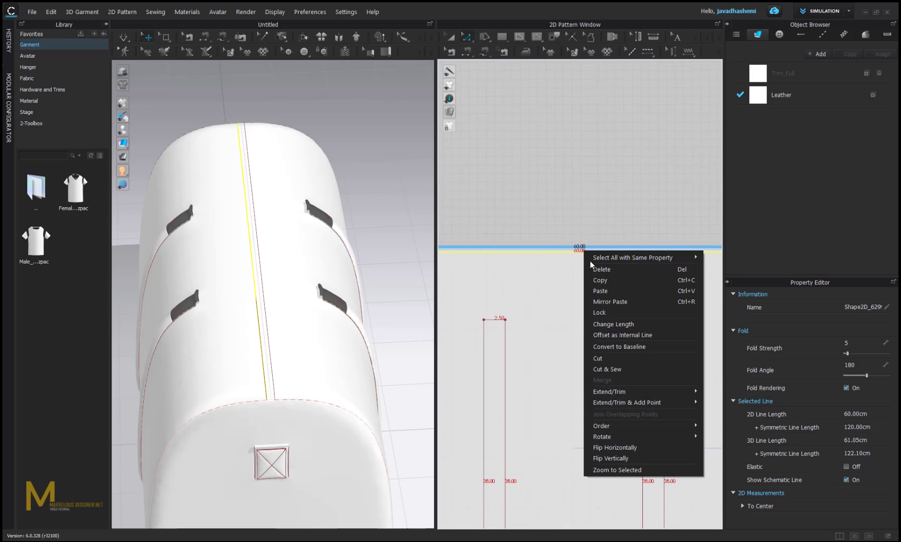
left_click(612, 371)
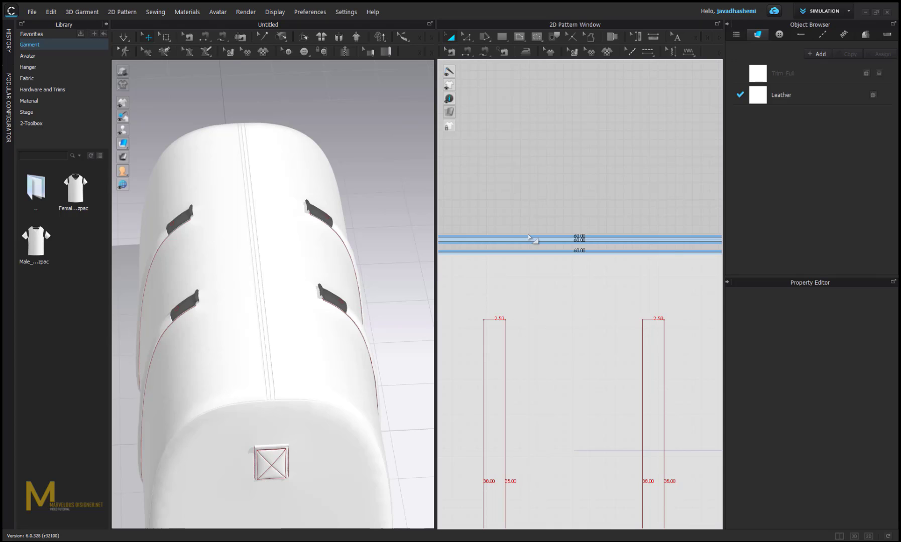
Step: Simulate the garment and inspect the new strips along the top seam of the bag
scroll(276, 379, "up", 3)
right_click_drag(307, 317, 306, 354)
key("space")
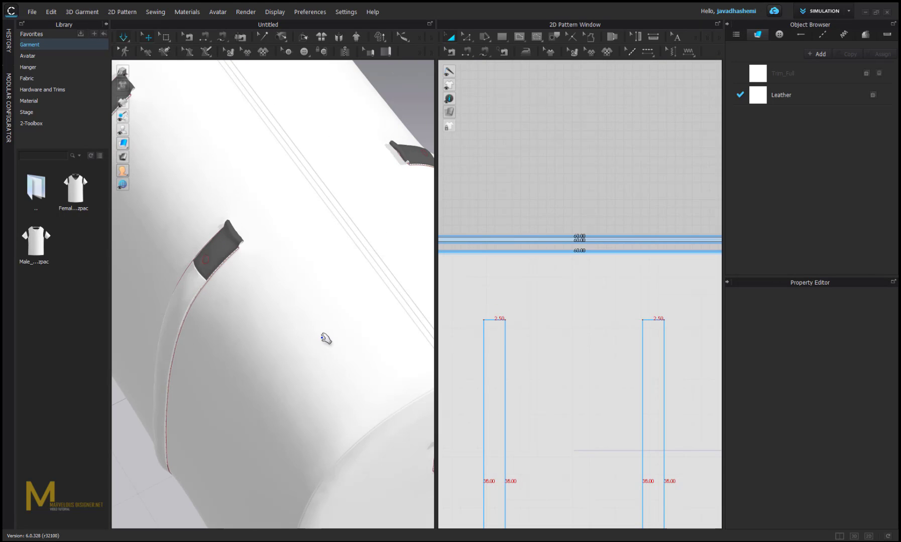
scroll(331, 331, "down", 5)
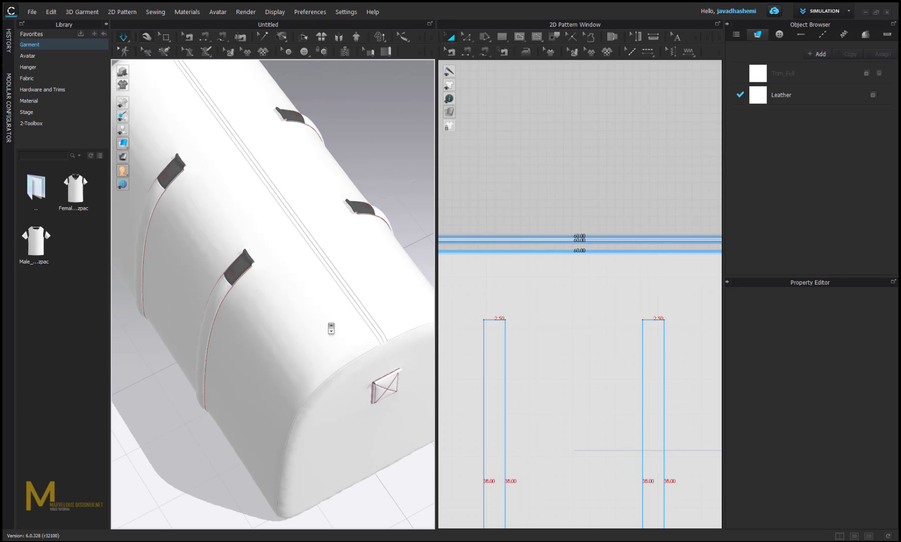
right_click_drag(297, 297, 264, 309)
scroll(640, 325, "down", 8)
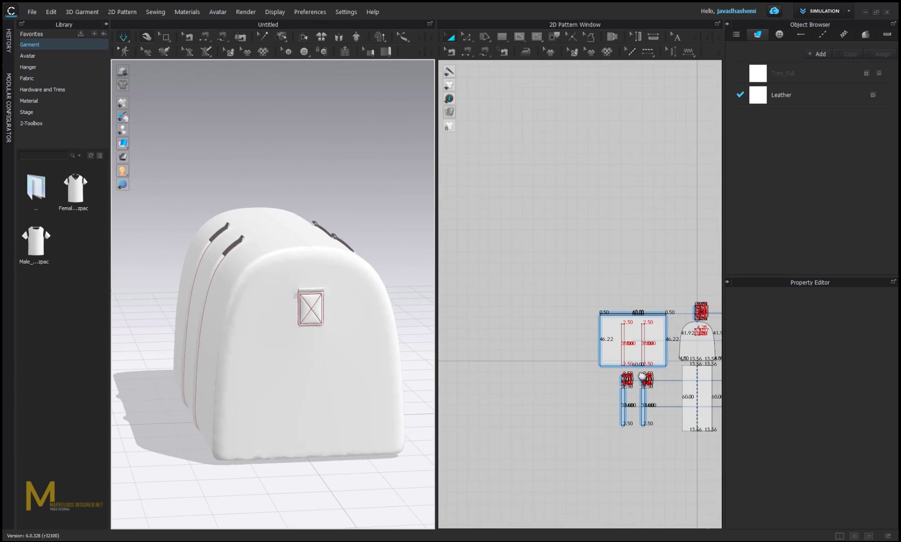
Step: Draw a closed four-sided internal shape beside the arched panel's centre line, about 12.8 cm along the bottom and 12.2 cm up the centre
right_click_drag(641, 376, 500, 322)
left_click(278, 420)
right_click_drag(296, 426, 349, 394)
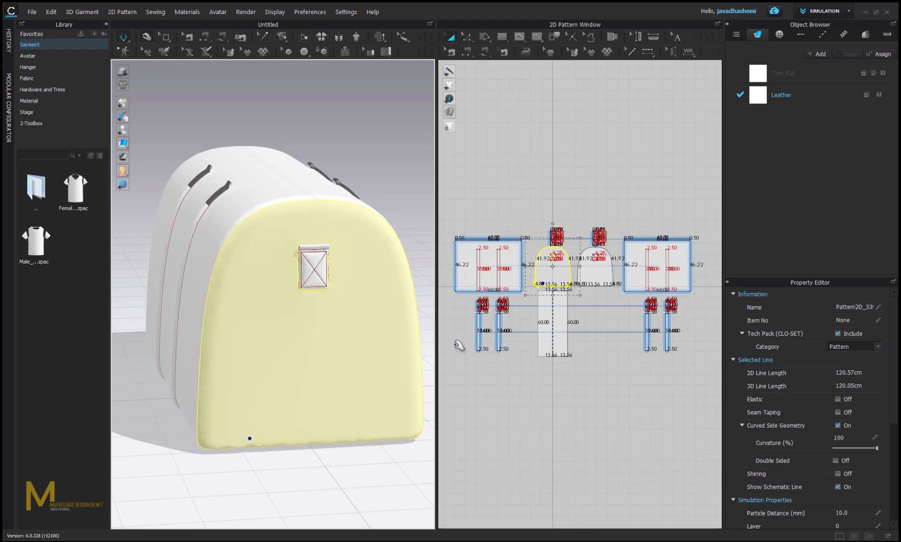
scroll(551, 290, "up", 8)
middle_click_drag(525, 266, 532, 318)
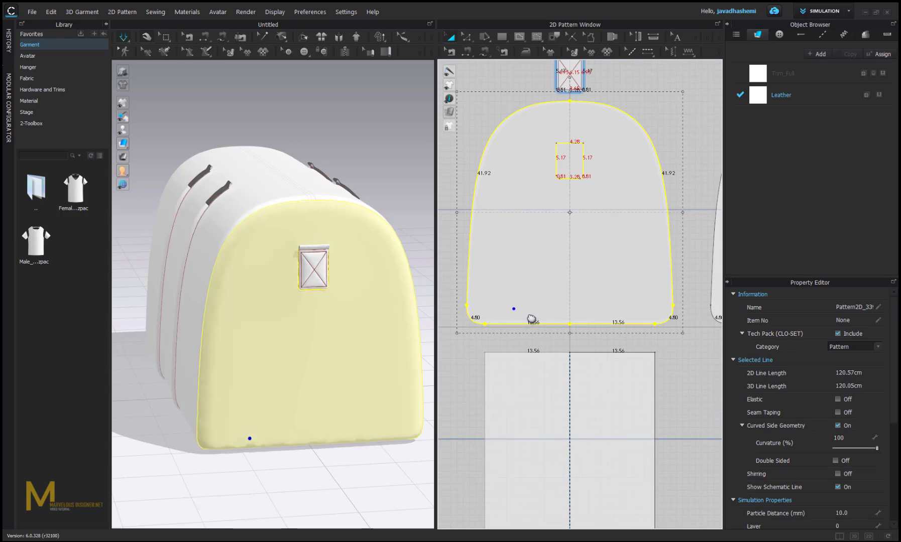
left_click(519, 37)
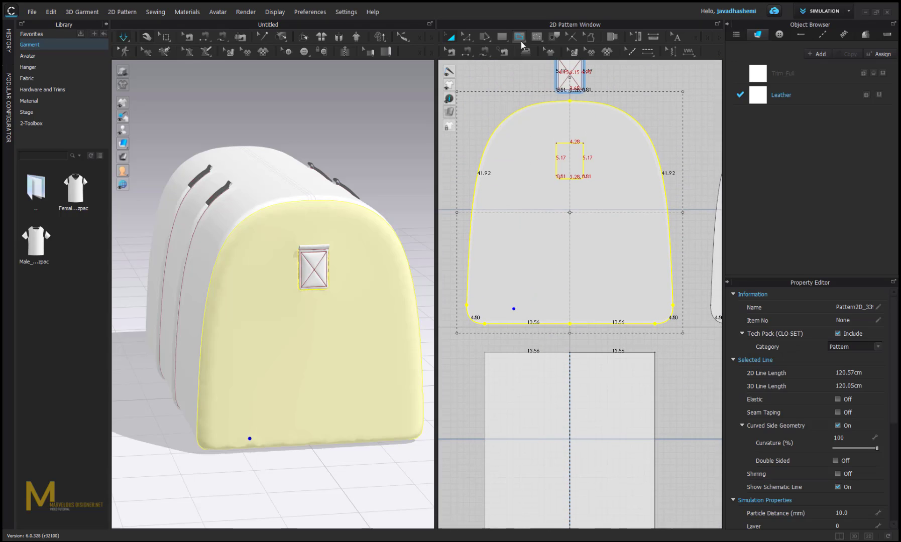
scroll(545, 327, "up", 2)
middle_click_drag(546, 324, 580, 303)
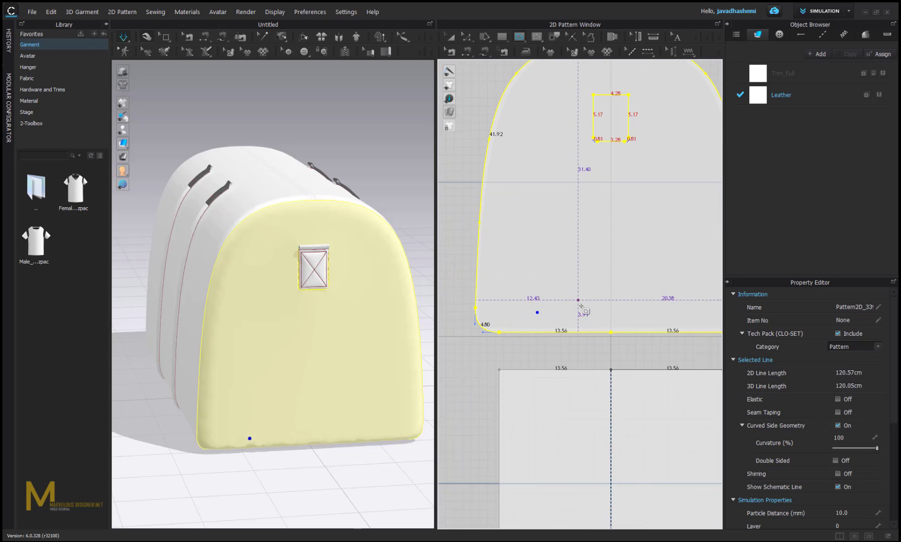
left_click(611, 330)
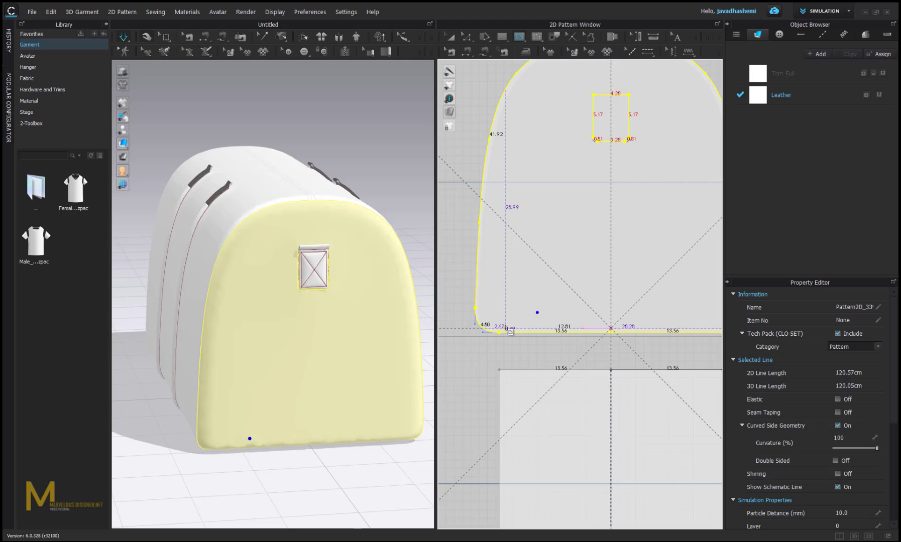
left_click(505, 328)
middle_click_drag(505, 301, 509, 313)
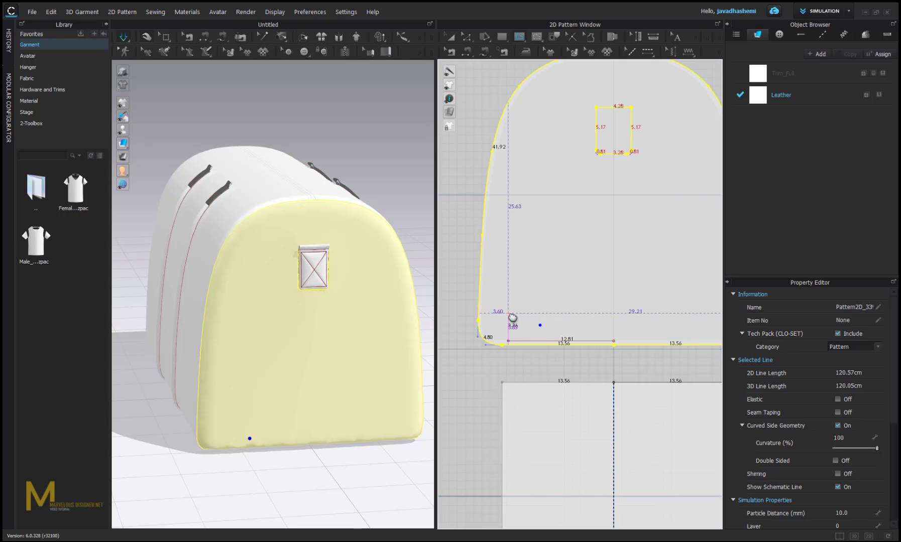
left_click(531, 259)
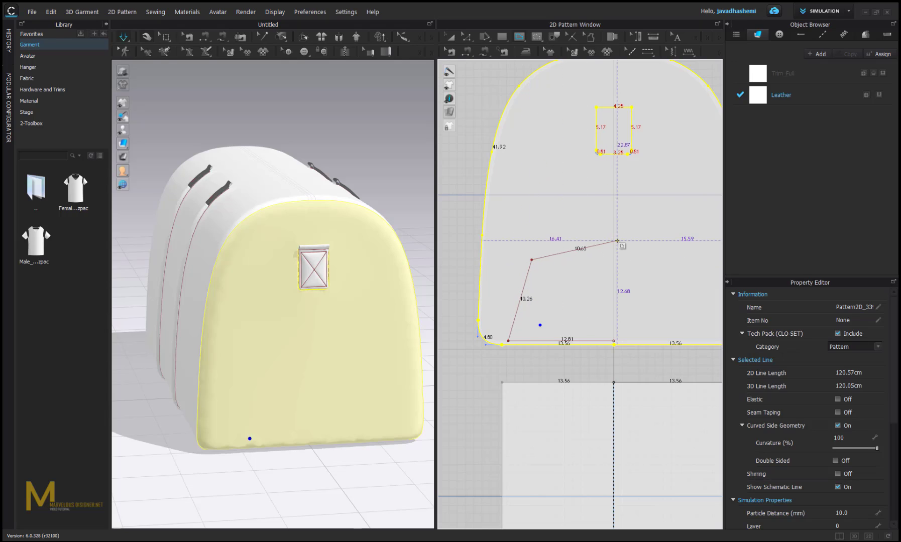
left_click(614, 241)
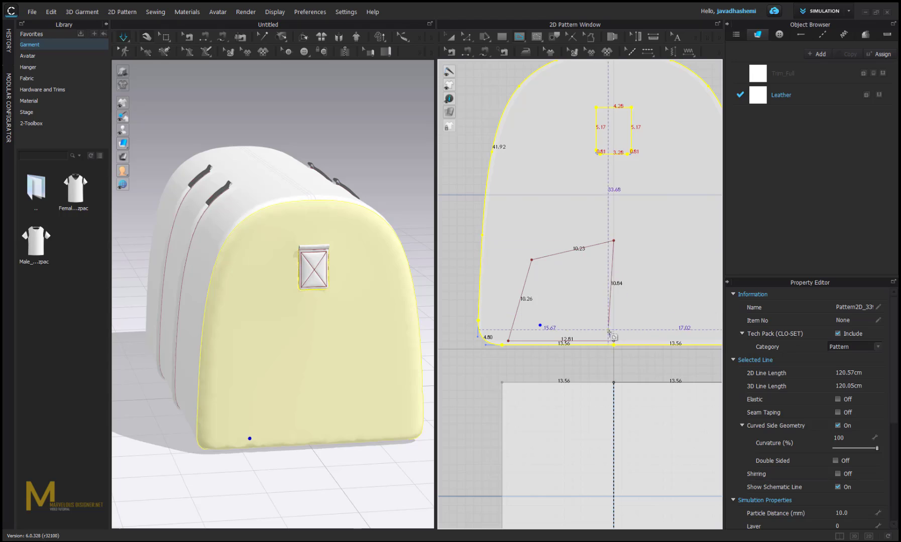
double_click(614, 341)
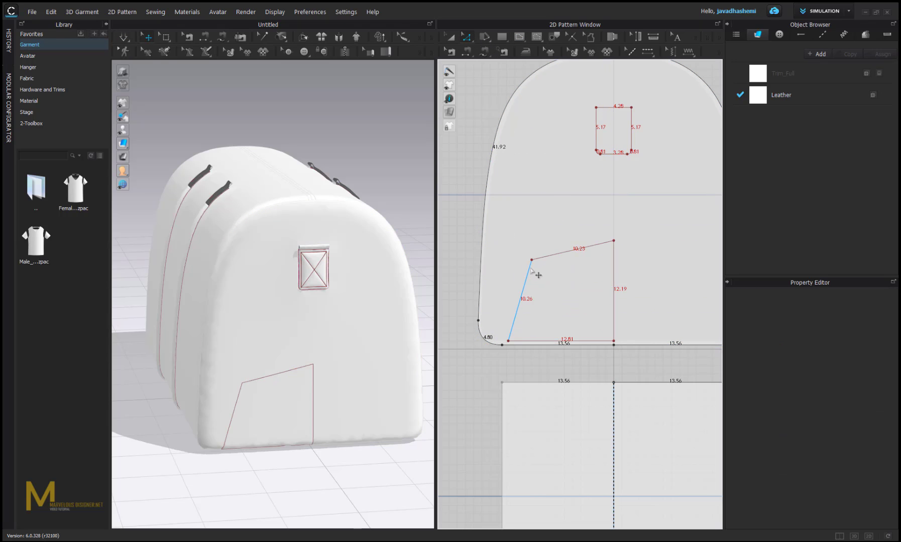
Step: Convert the internal shape's outer upper corner to a curve point
left_click(531, 259)
right_click(531, 259)
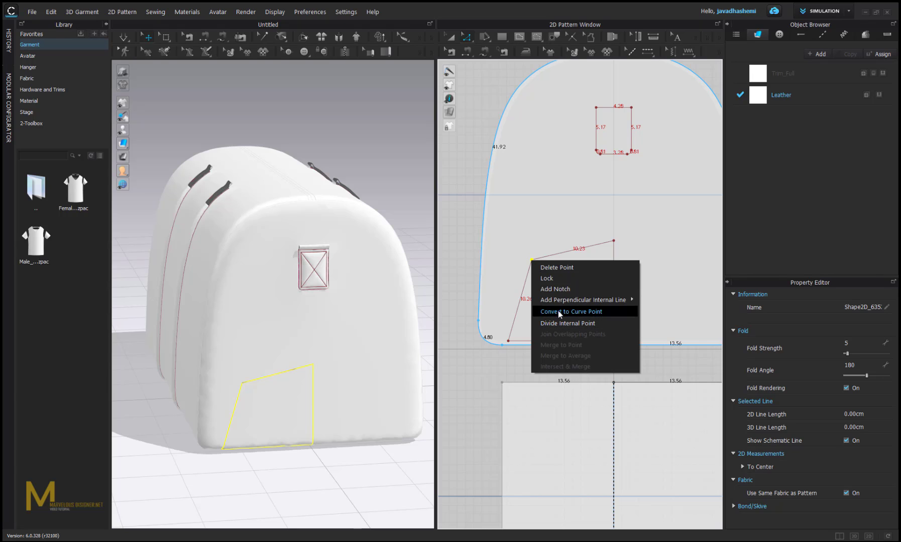
left_click(558, 311)
Step: Add a curve point near the centre end of the internal shape's arc and adjust it so the arc meets the centre line level
scroll(558, 311, "up", 3)
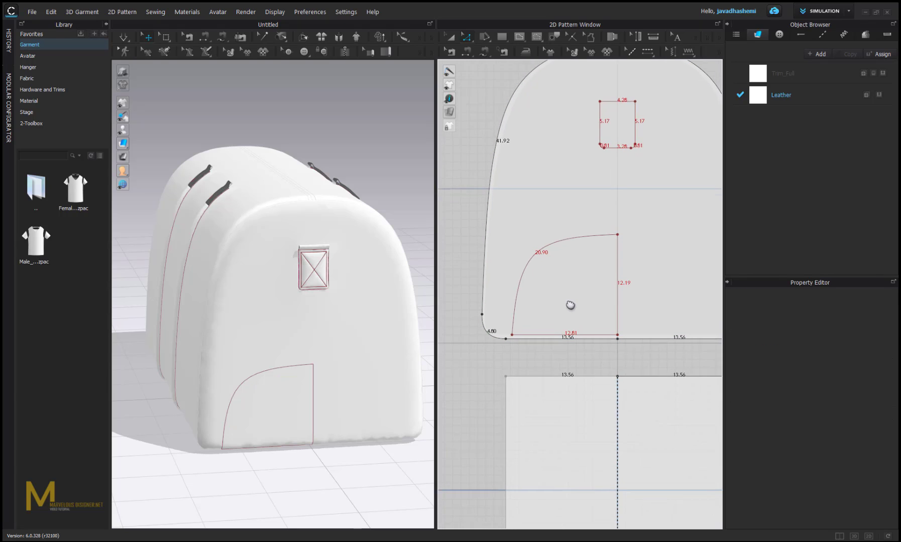
left_click(471, 38)
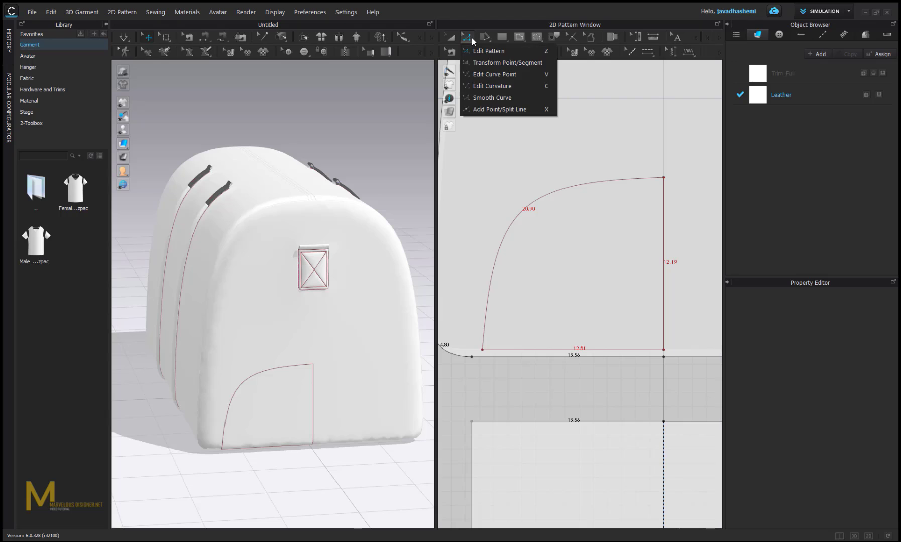
left_click(481, 74)
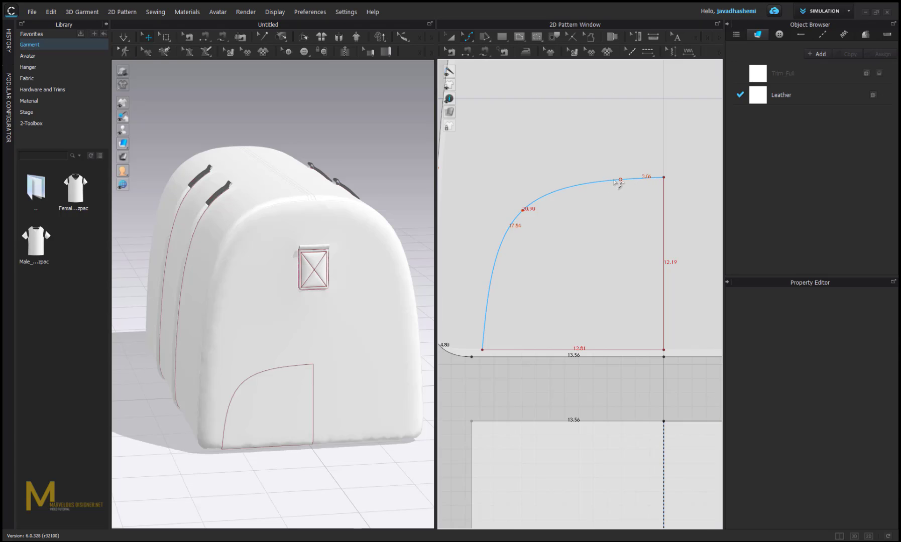
left_click_drag(614, 181, 604, 181)
scroll(613, 182, "up", 1)
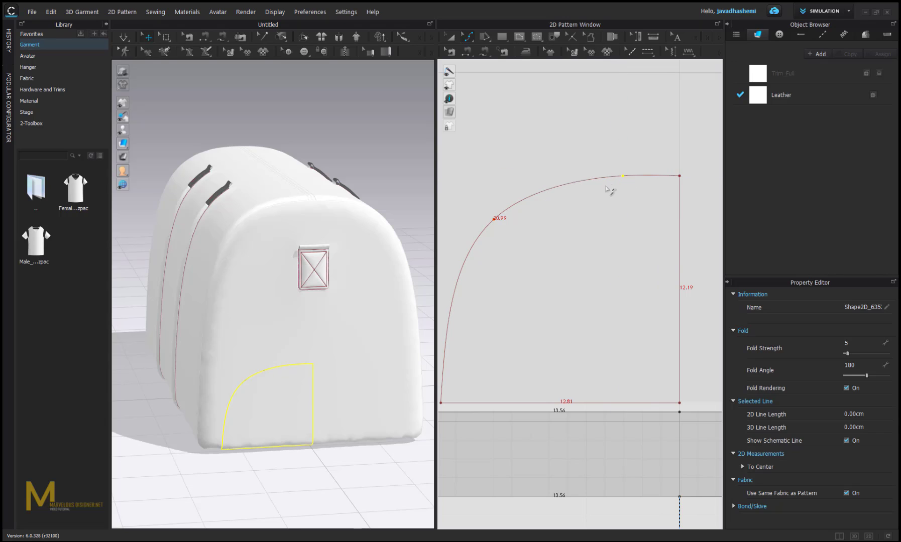
scroll(625, 181, "up", 5)
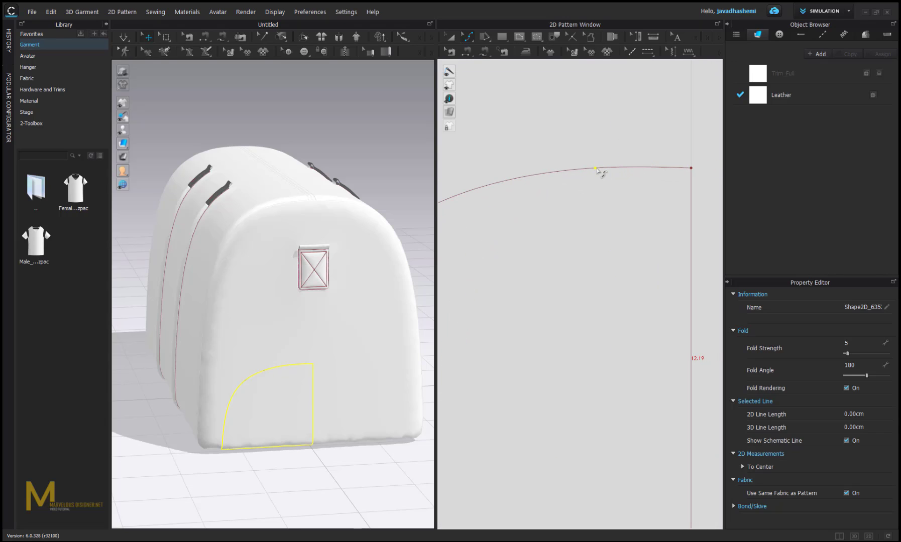
left_click_drag(596, 169, 595, 172)
scroll(577, 236, "down", 5)
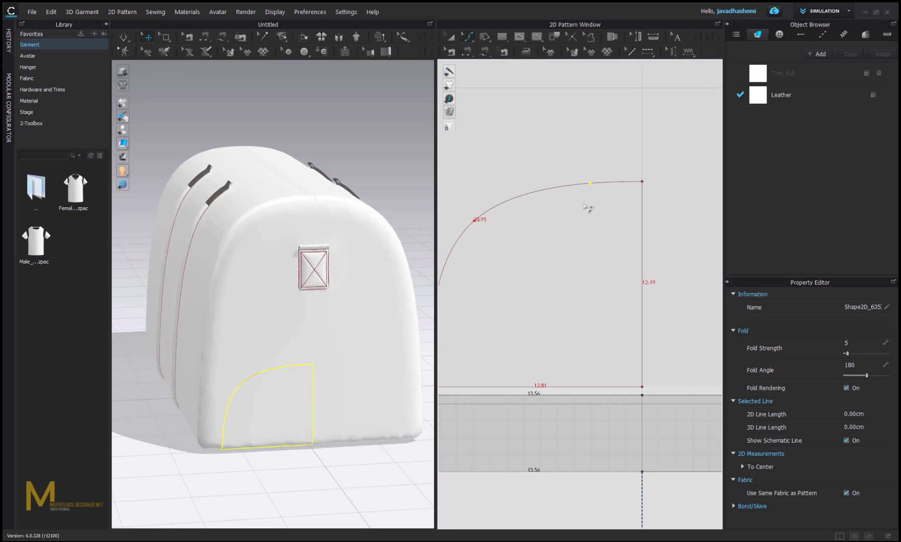
middle_click_drag(552, 263, 561, 273)
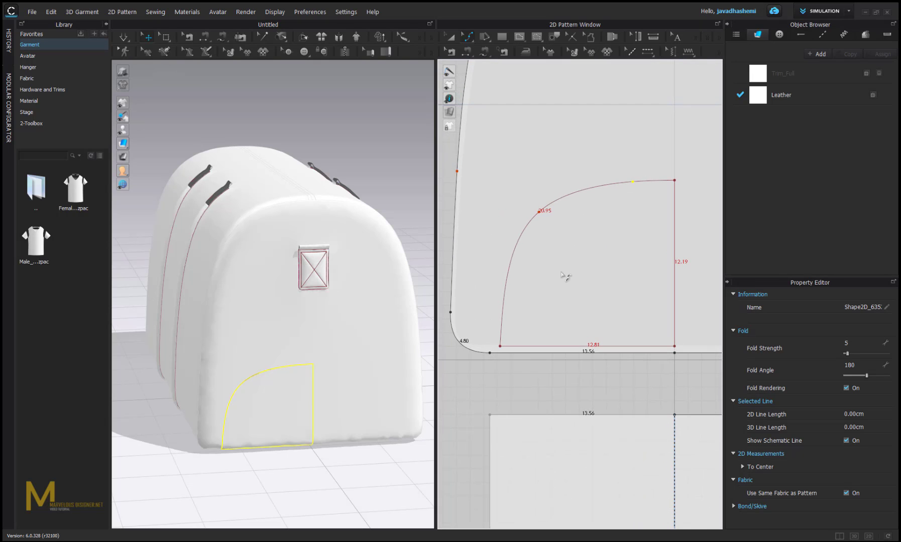
Step: Raise the internal shape's upper centre-line corner straight up, making its vertical side about 18.2 cm long
middle_click_drag(340, 369, 334, 303)
middle_click_drag(528, 245, 475, 310)
scroll(528, 197, "down", 2)
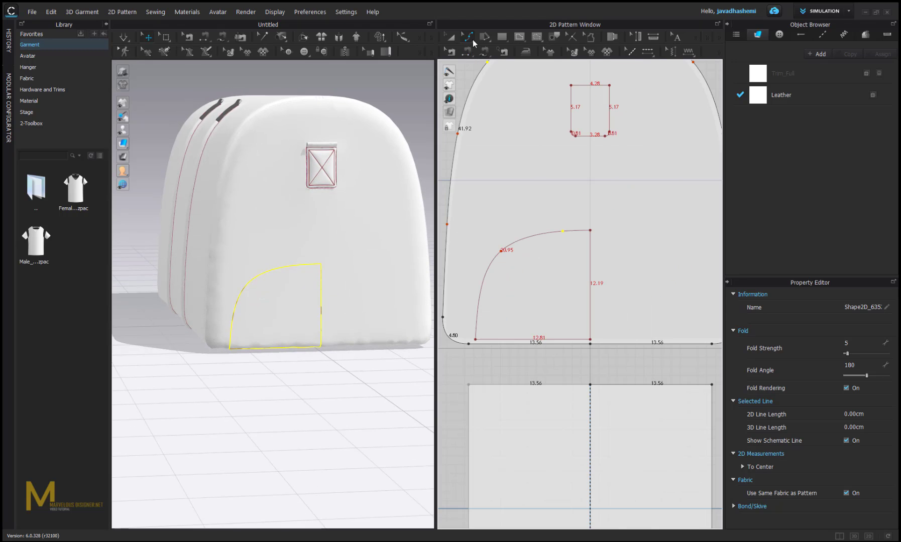
left_click(472, 37)
left_click(472, 52)
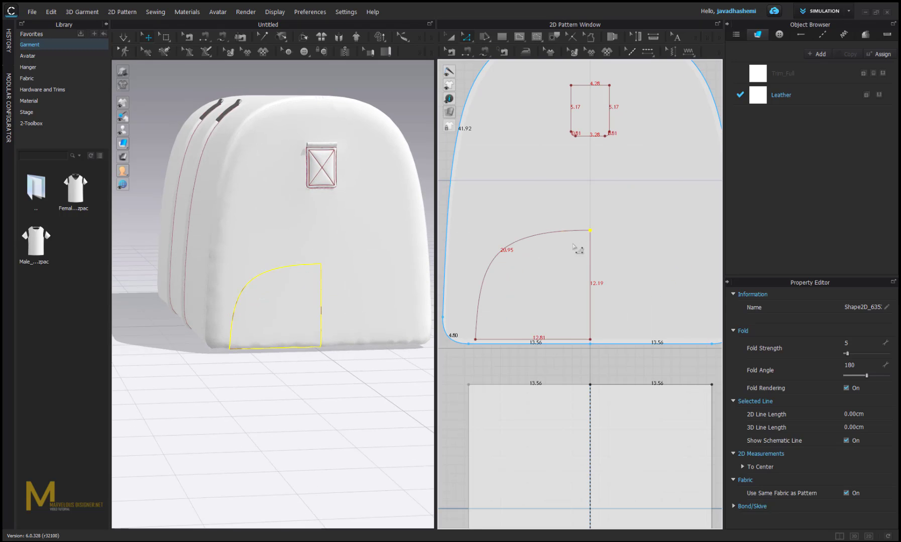
left_click_drag(590, 232, 598, 178)
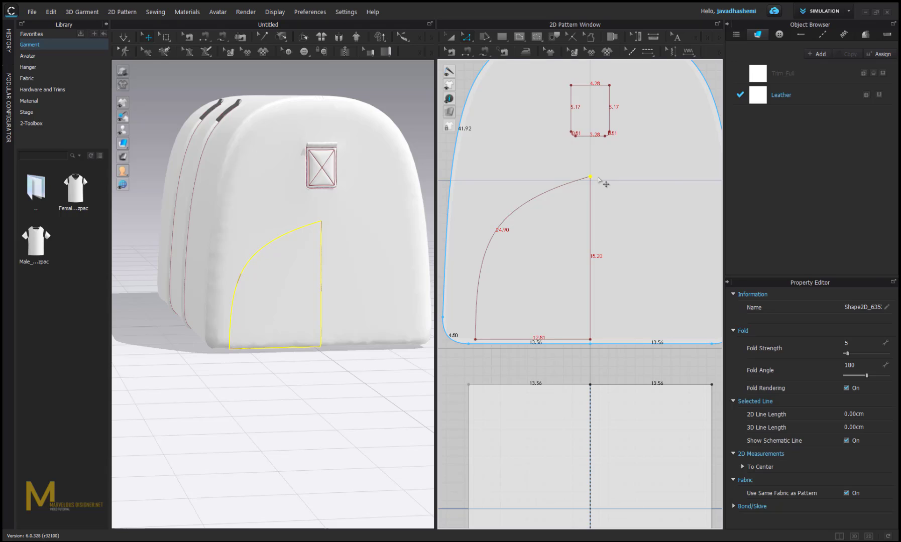
Step: Adjust the two curve points on the internal shape's arc so it bulges outwards and meets the centre line level
right_click_drag(584, 188, 595, 211)
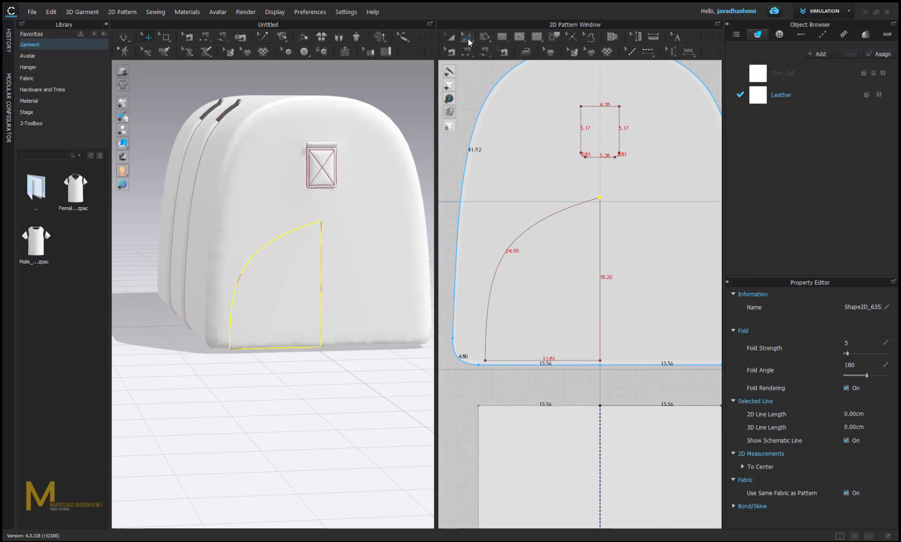
left_click_drag(468, 38, 474, 77)
scroll(592, 216, "up", 2)
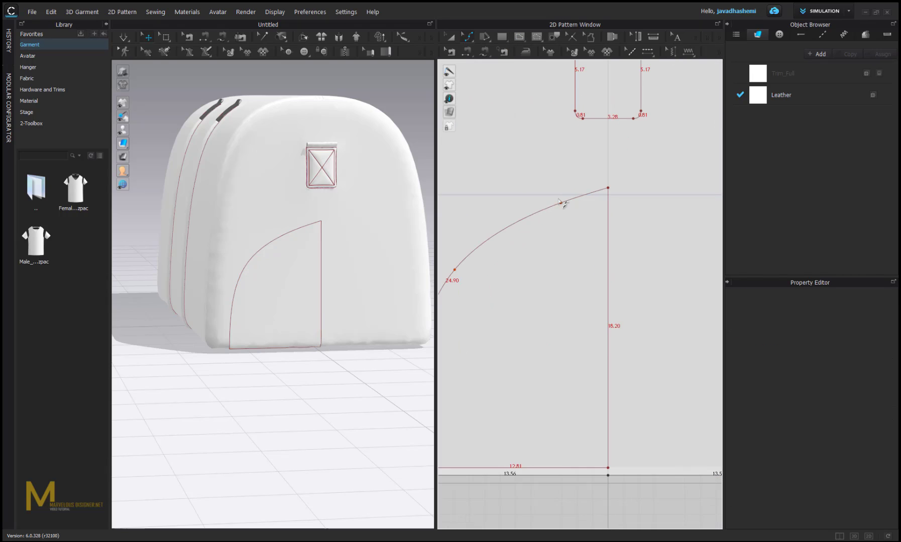
left_click_drag(562, 204, 558, 193)
middle_click_drag(566, 225, 625, 217)
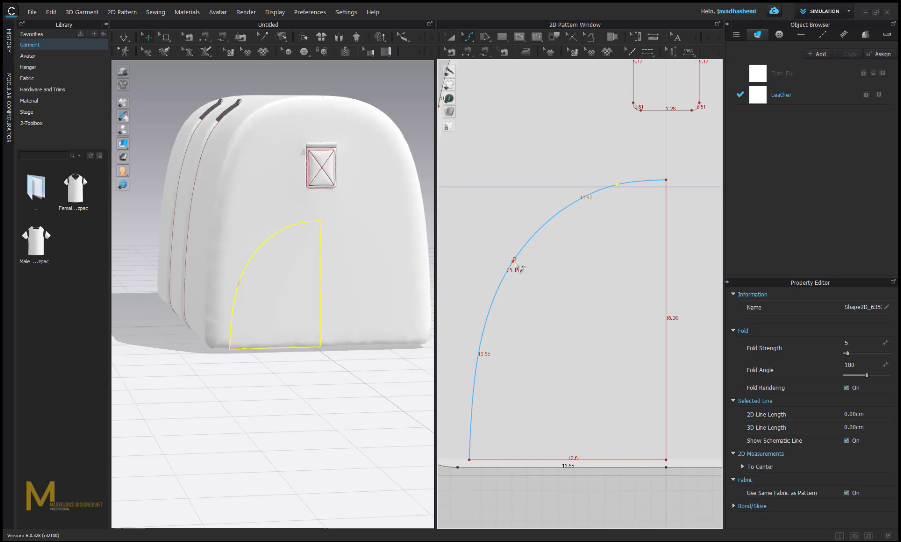
left_click_drag(513, 262, 524, 258)
scroll(550, 261, "down", 3)
scroll(546, 257, "up", 4)
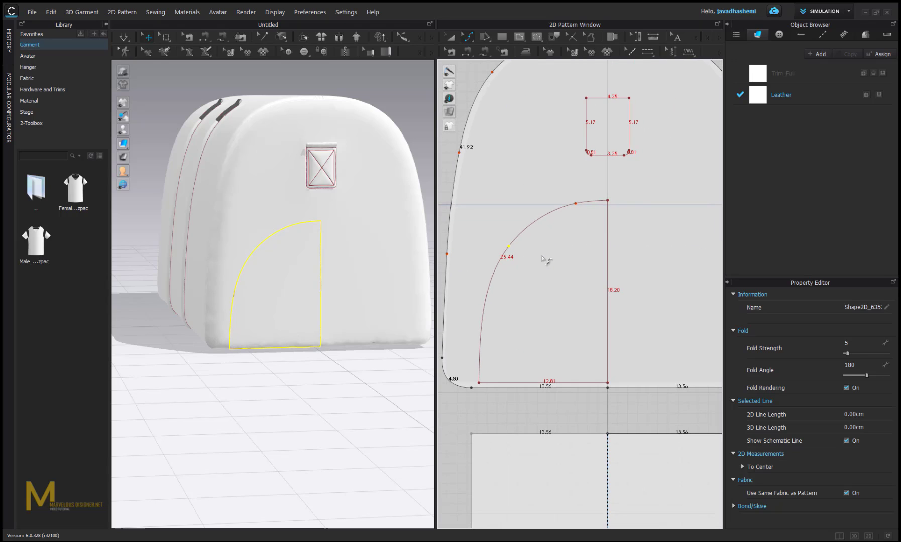
Step: Lower the internal shape's upper centre corner so its vertical side is about 17.7 cm, and re-level the nearby curve point
left_click_drag(609, 191, 609, 200)
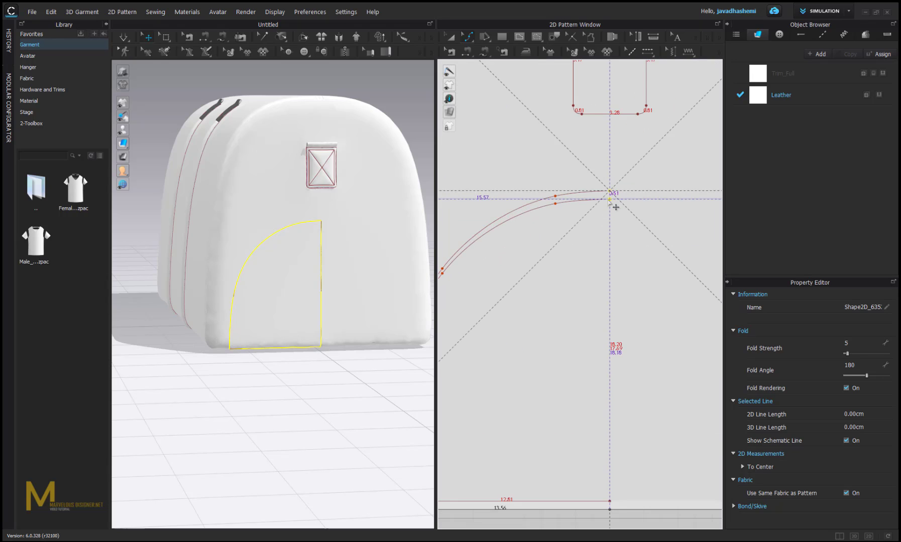
mouse_move(554, 203)
left_mouse_down()
mouse_move(545, 199)
mouse_move(542, 210)
left_mouse_up()
scroll(610, 187, "down", 2)
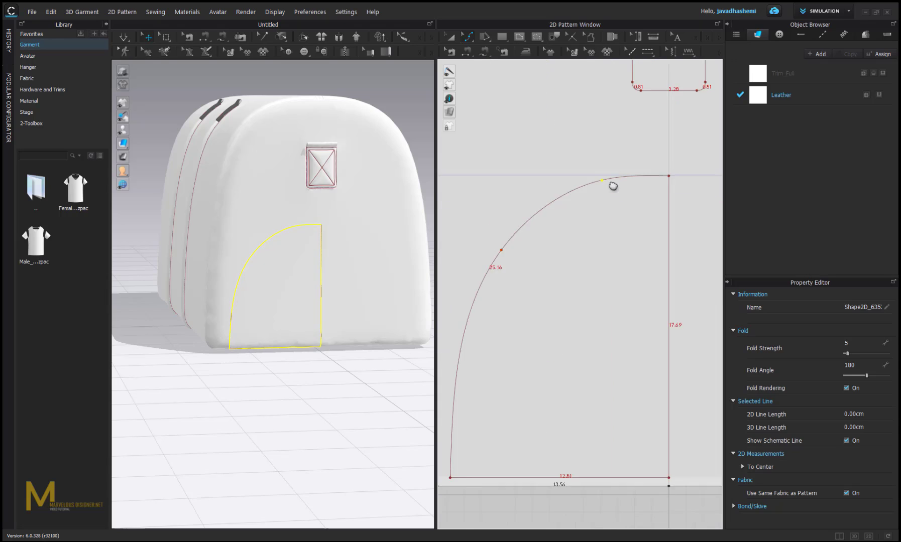
scroll(624, 180, "up", 5)
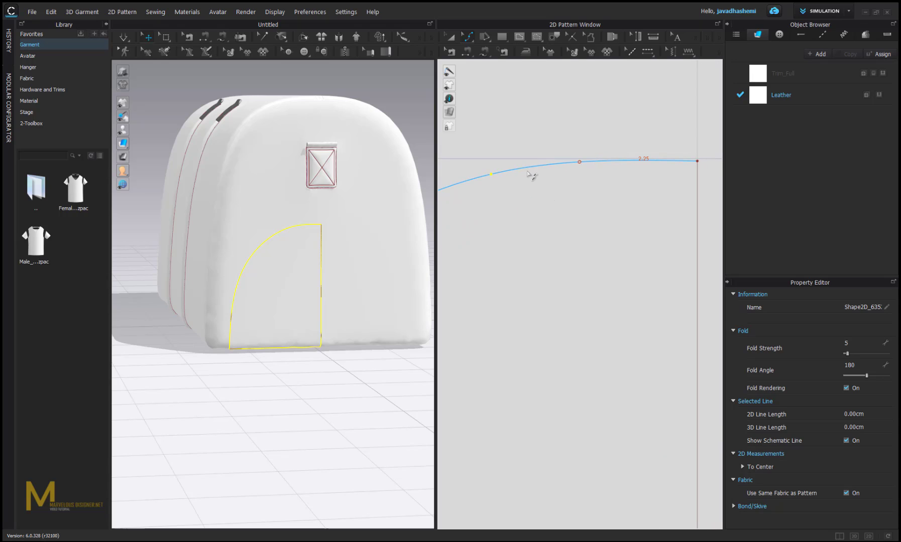
left_click_drag(492, 174, 497, 185)
scroll(539, 215, "down", 3)
scroll(540, 215, "down", 3)
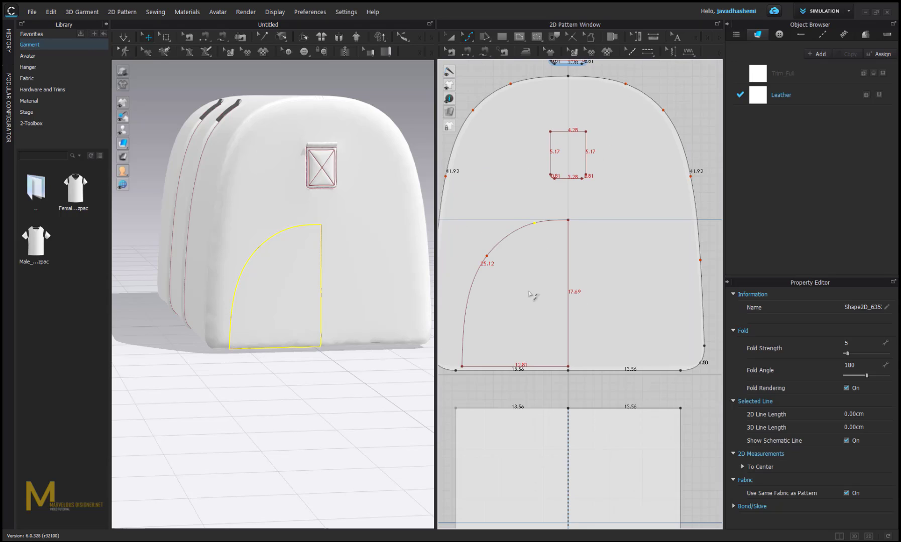
Step: Pull the arc's middle curve point up and outwards for a fuller shoulder, making the arc about 25.7 cm long
middle_click_drag(533, 292, 565, 244)
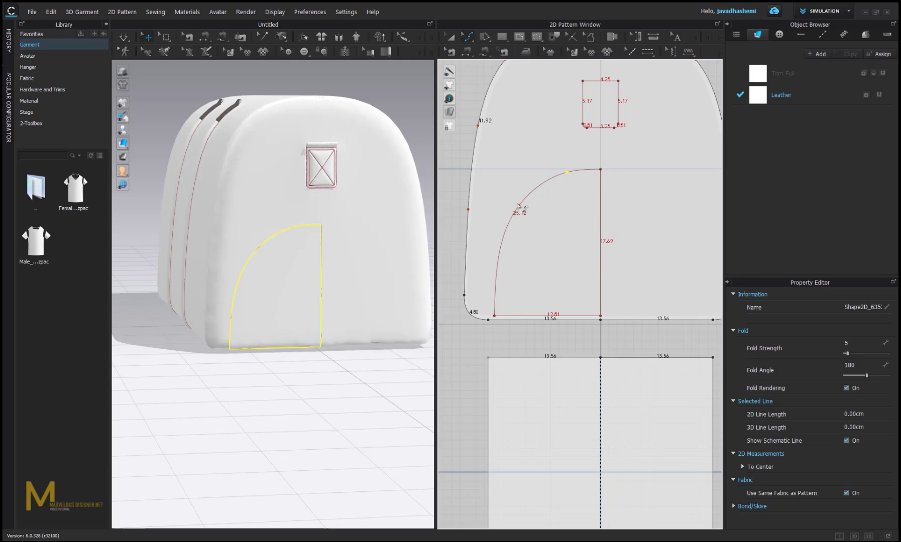
left_click_drag(520, 207, 534, 196)
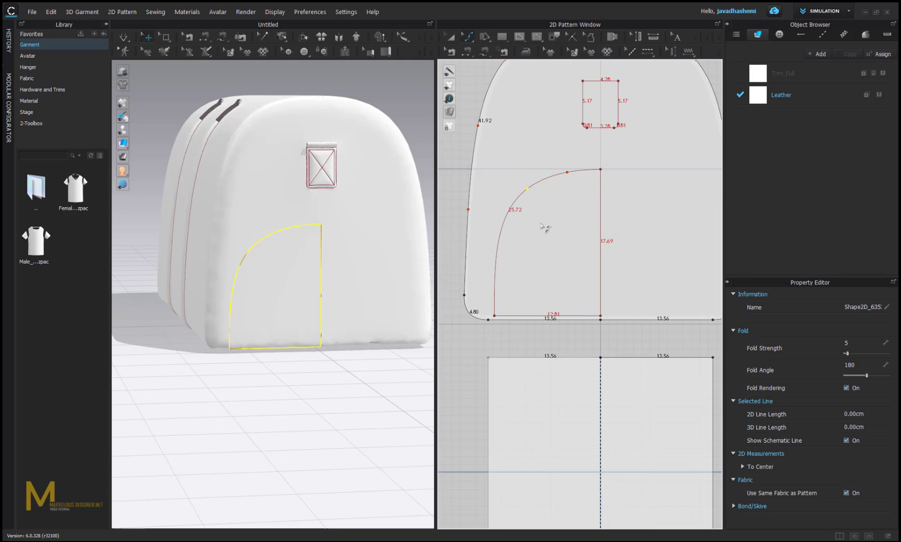
left_click(543, 231)
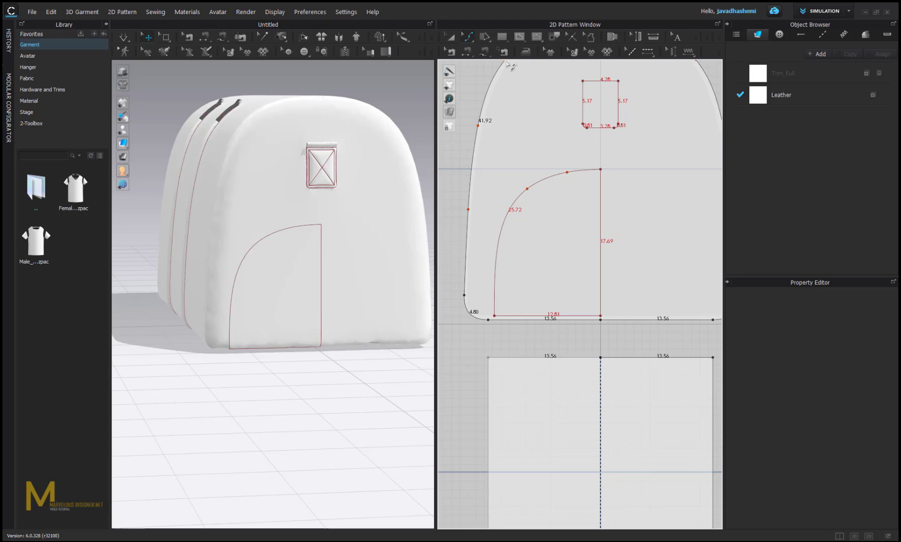
Step: Unfold the half shape across its vertical centre line into a full symmetrical arch
left_click(468, 38)
left_click(489, 49)
left_click(600, 197)
right_click(600, 197)
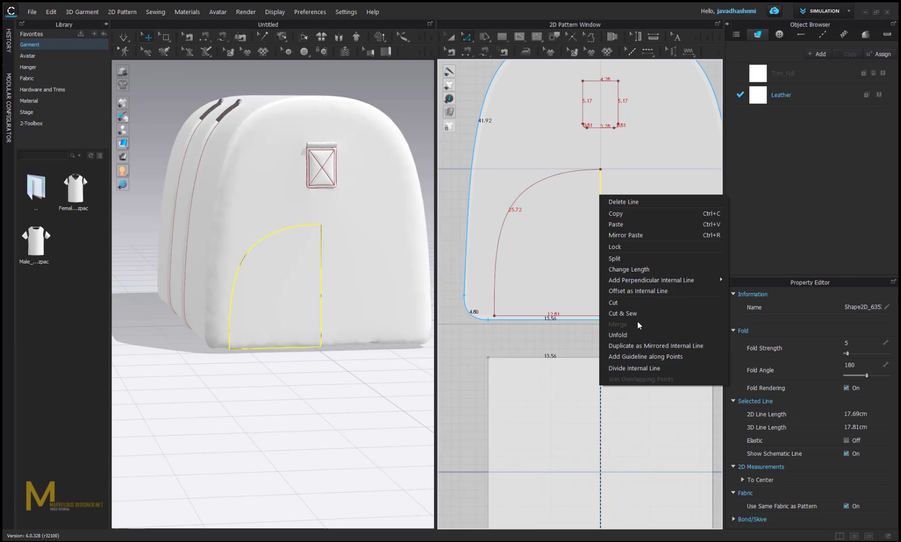
left_click(617, 335)
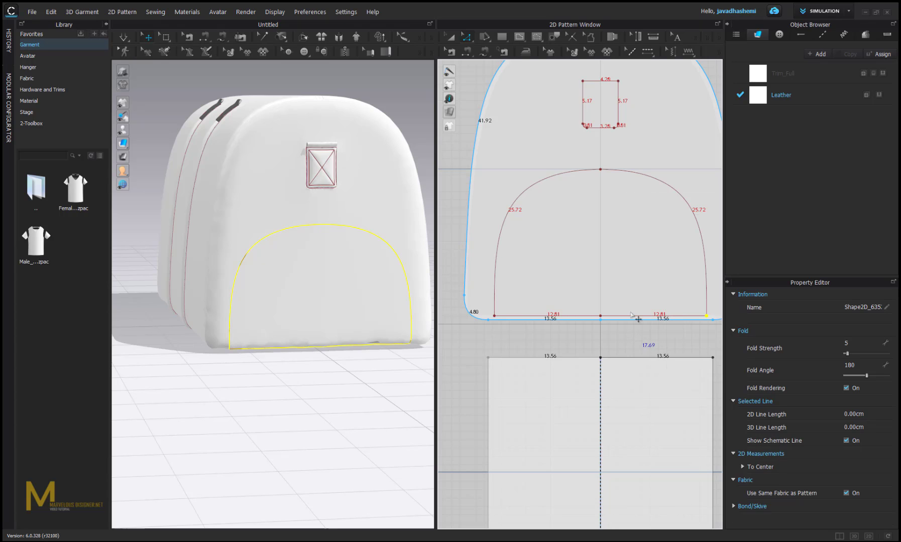
right_click_drag(603, 245, 571, 235)
mouse_move(321, 315)
right_mouse_down()
mouse_move(329, 308)
mouse_move(313, 301)
mouse_move(335, 301)
mouse_move(322, 317)
mouse_move(346, 321)
mouse_move(326, 318)
right_mouse_up()
scroll(339, 334, "up", 2)
right_click_drag(555, 258, 557, 285)
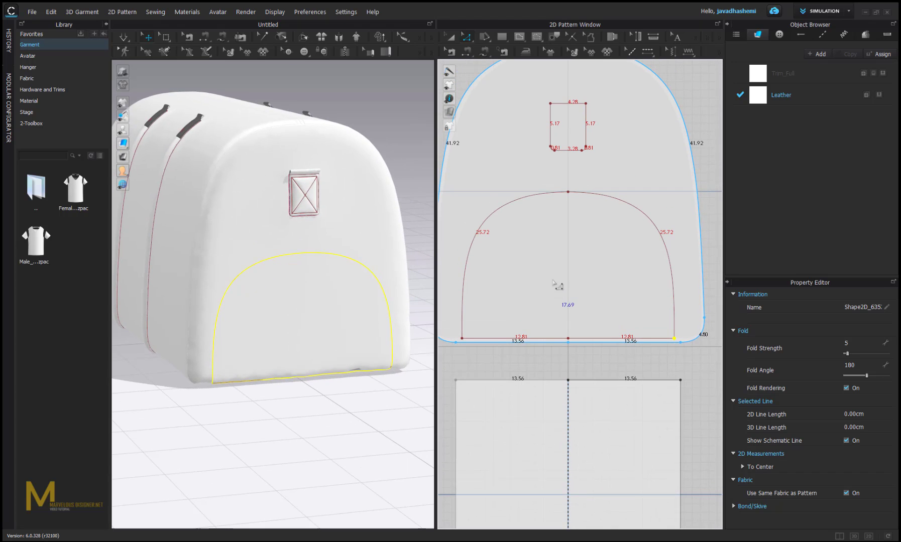
Step: Stretch the whole internal arch upwards from its top edge until each side arc is about 26.8 cm long
left_click(450, 36)
left_click(548, 234)
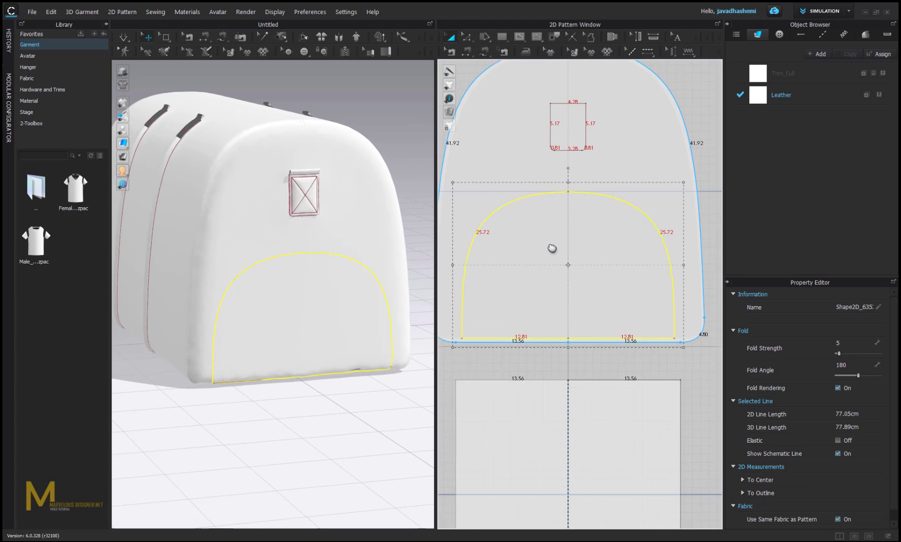
scroll(549, 249, "down", 2)
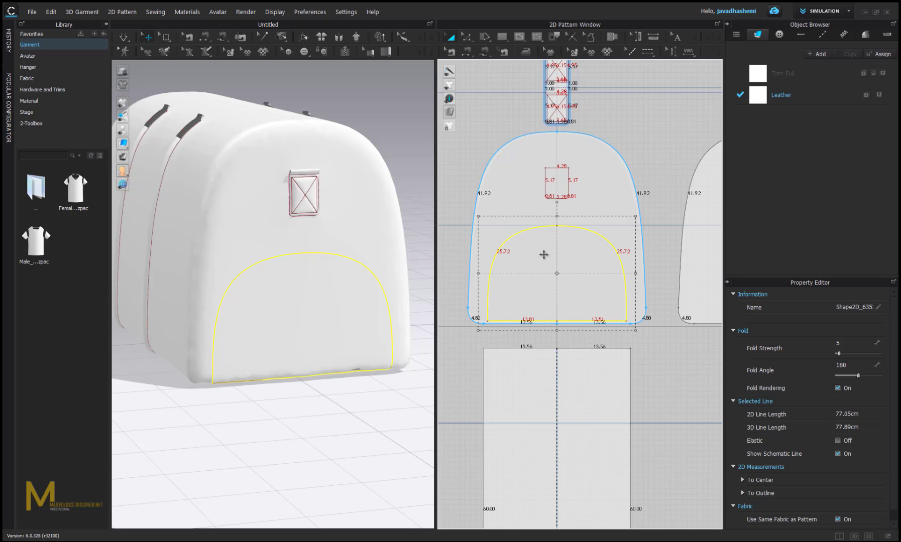
right_click_drag(543, 254, 524, 247)
scroll(524, 247, "up", 2)
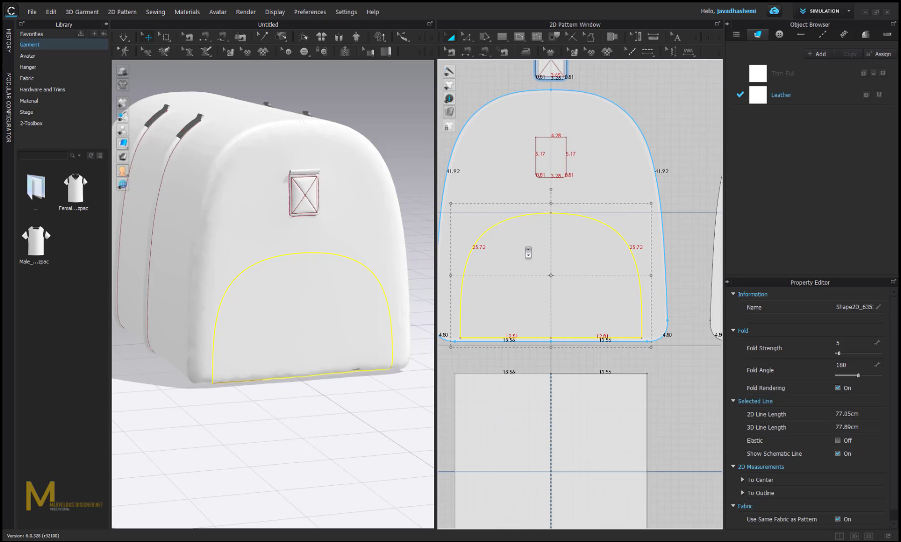
right_click(525, 248)
mouse_move(502, 241)
right_mouse_down()
mouse_move(512, 225)
mouse_move(519, 234)
right_mouse_up()
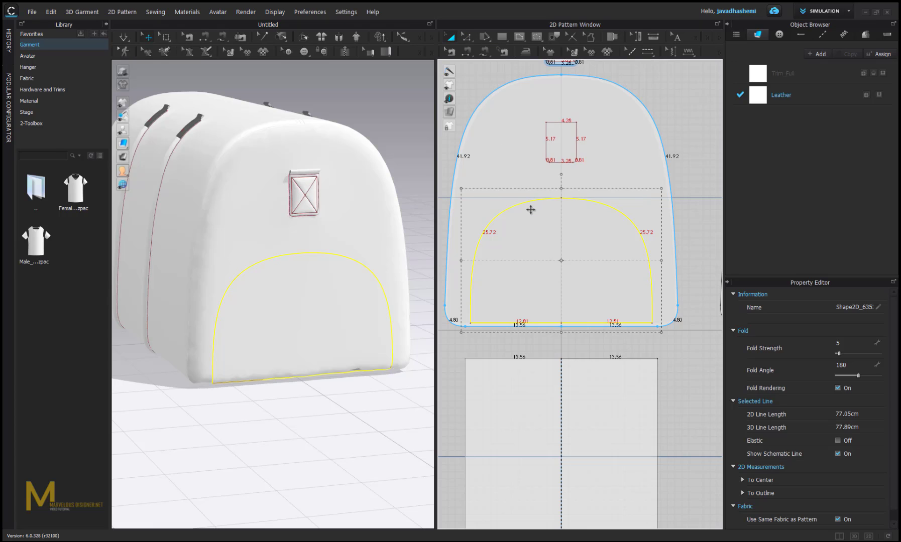
left_click(422, 196)
right_click_drag(422, 196, 370, 259)
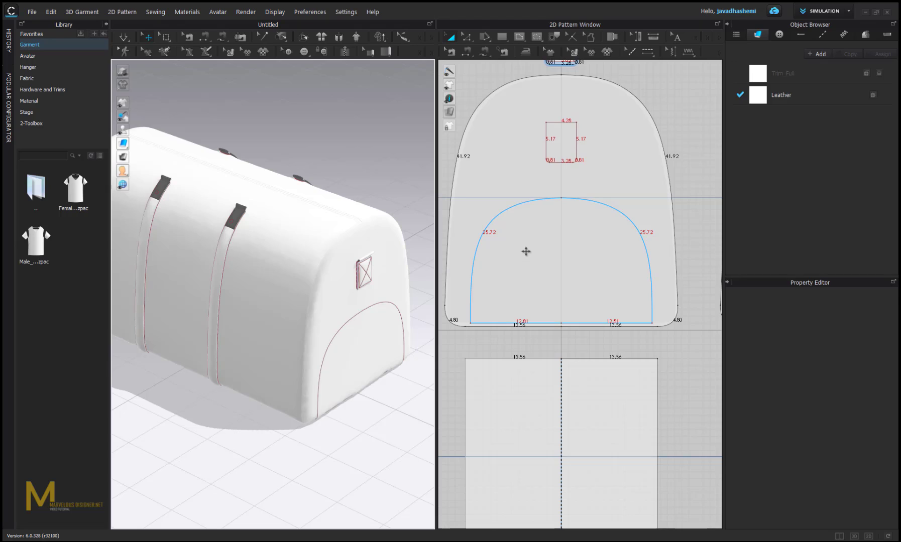
left_click(526, 251)
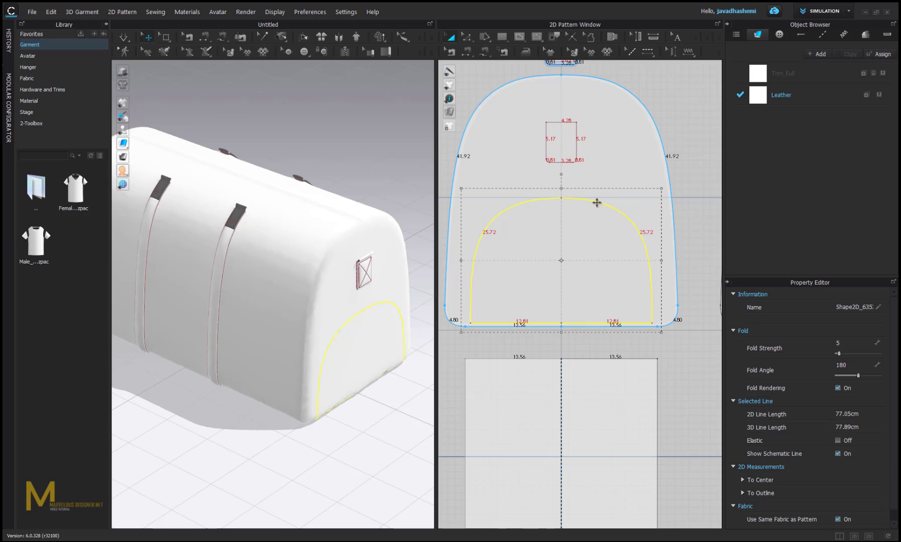
left_click_drag(562, 189, 568, 184)
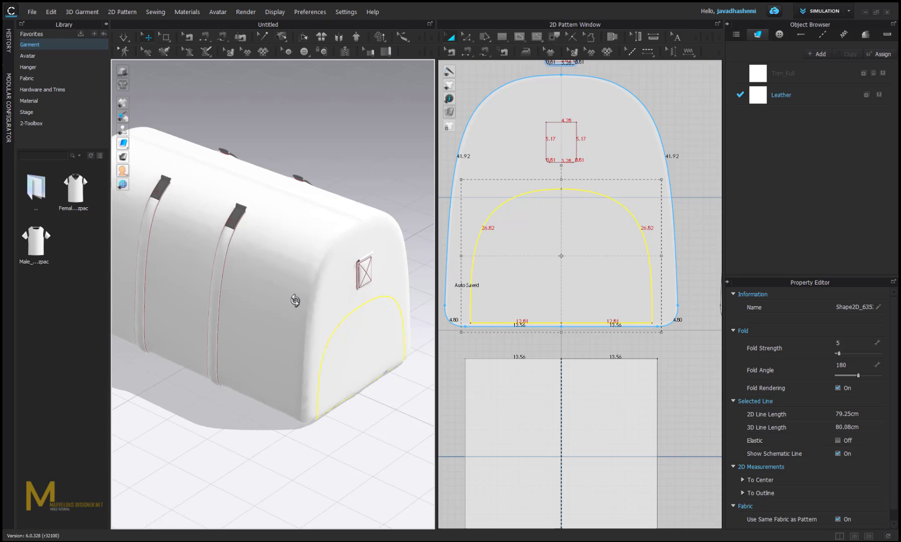
right_click_drag(292, 300, 310, 290)
left_click(416, 248)
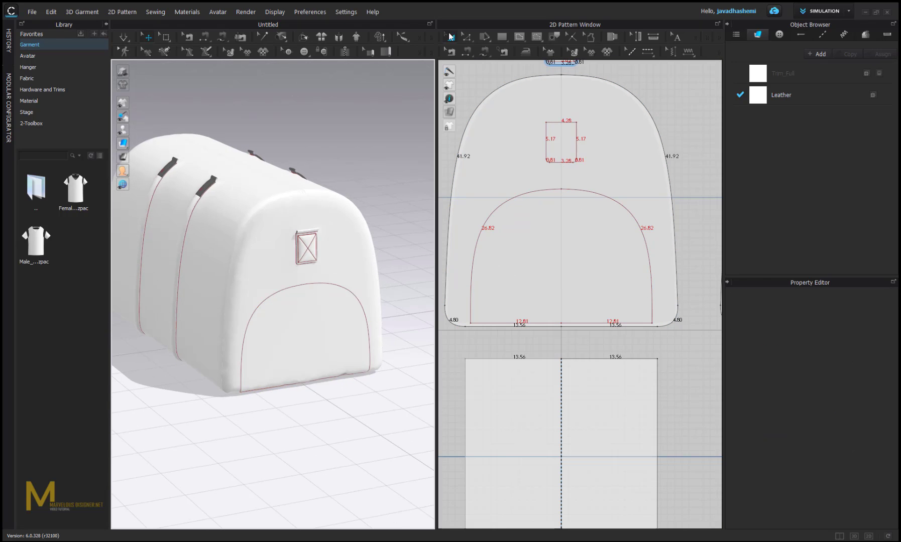
left_click(470, 38)
left_click(495, 210)
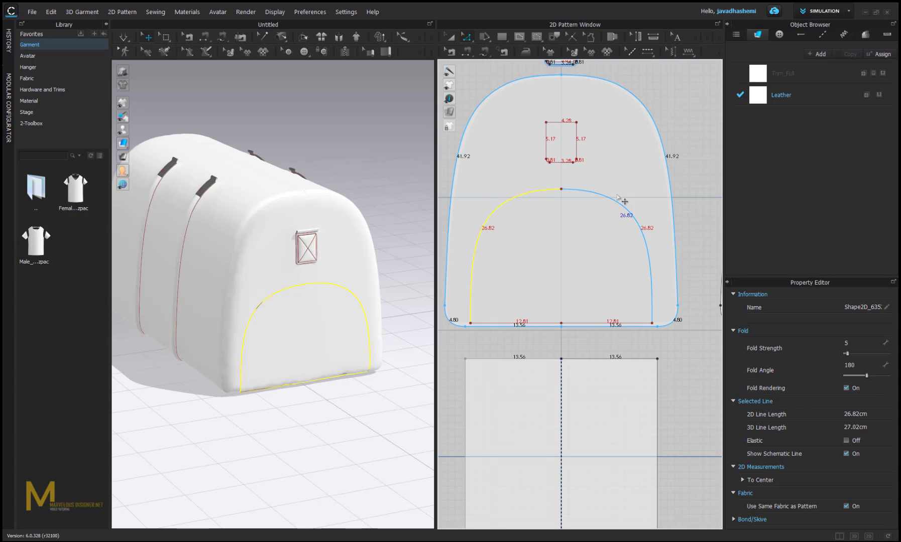
right_click_drag(387, 283, 320, 271)
scroll(305, 271, "up", 5)
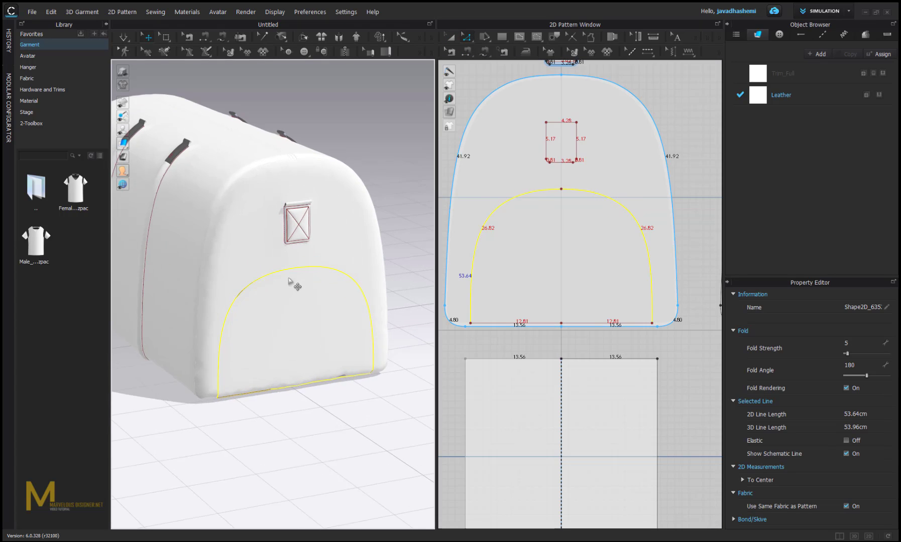
middle_click_drag(263, 298, 268, 270)
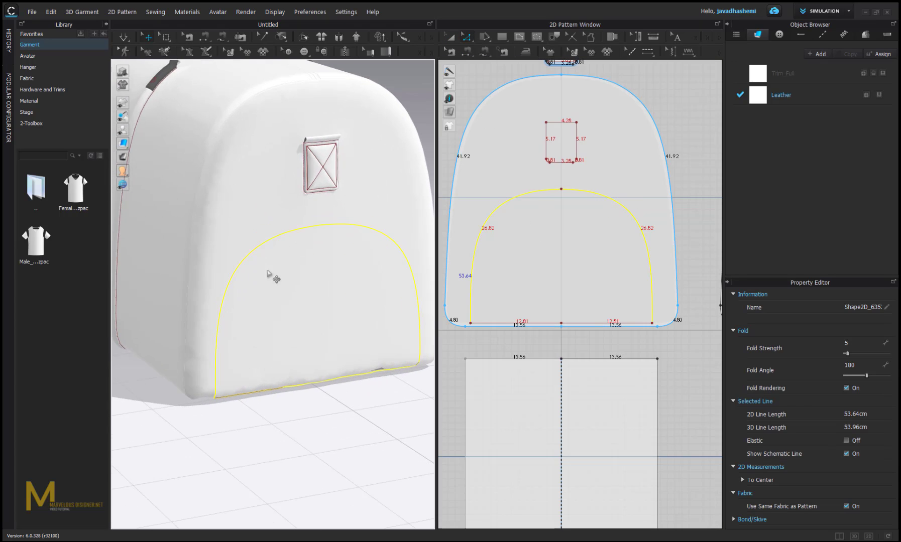
right_click(495, 211)
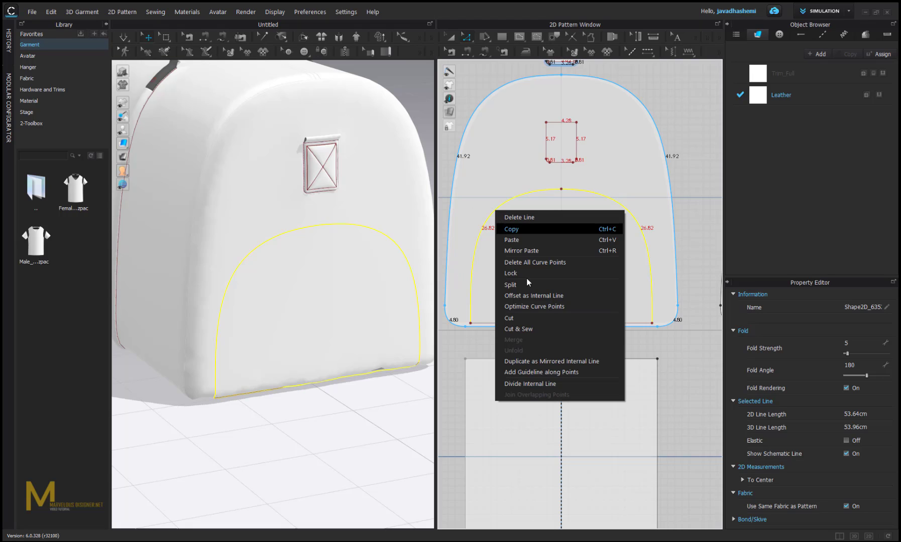
left_click(524, 319)
left_click(450, 308)
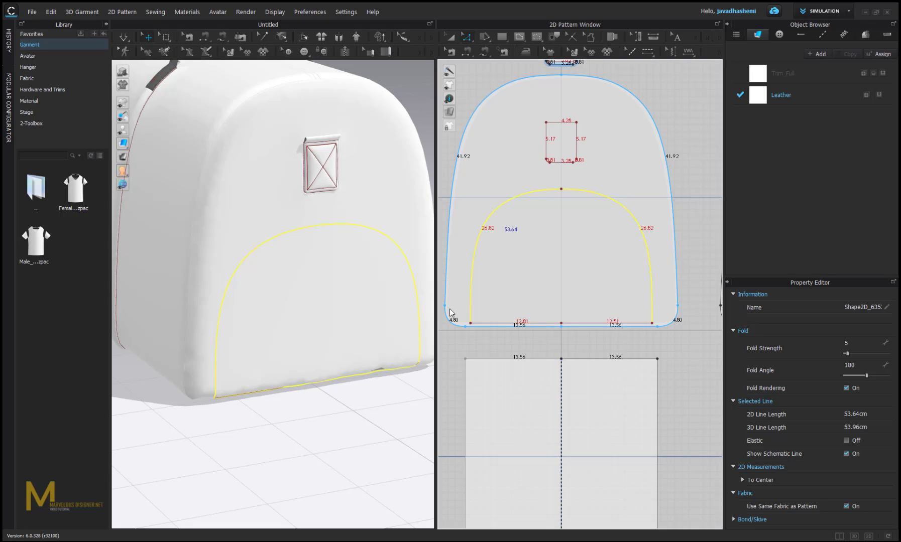
Step: Cut and sew the arched panel along the whole closed internal arch, and run the simulation
left_click(479, 239)
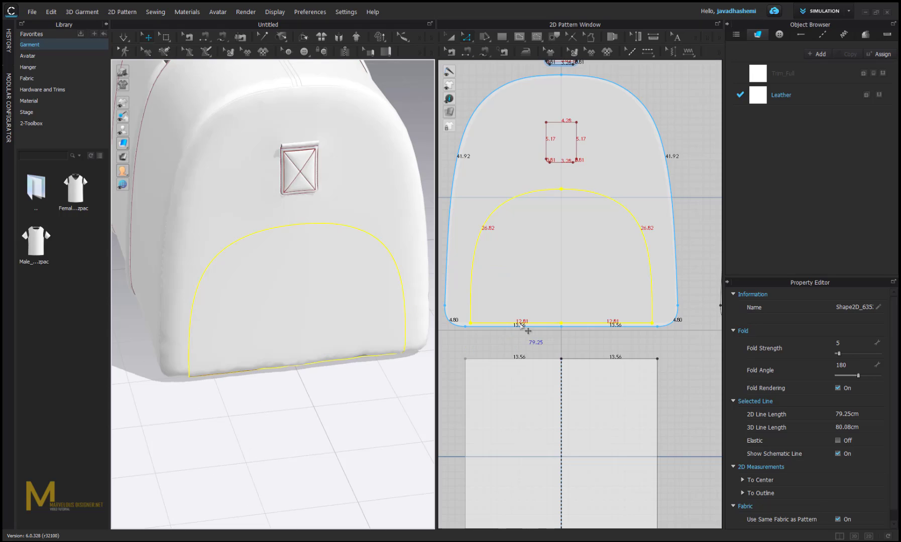
right_click(476, 240)
left_click(521, 380)
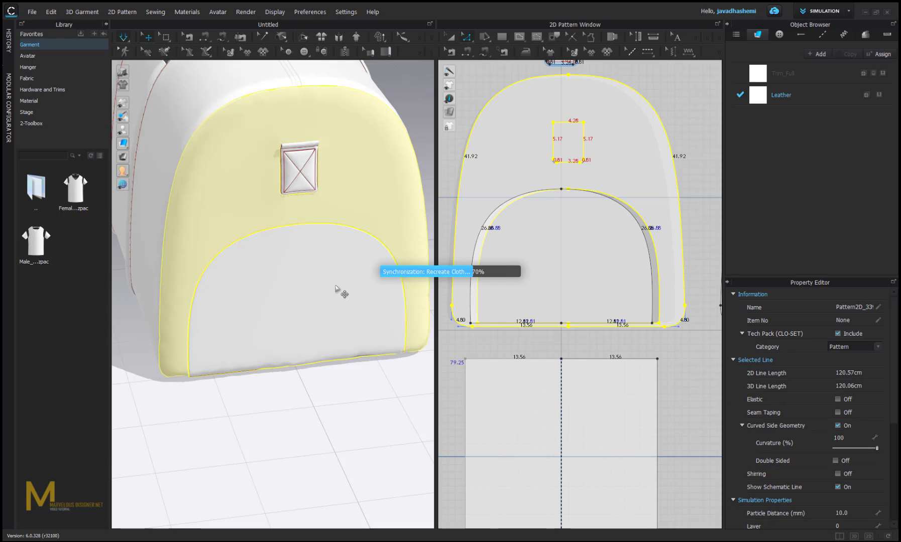
key("space")
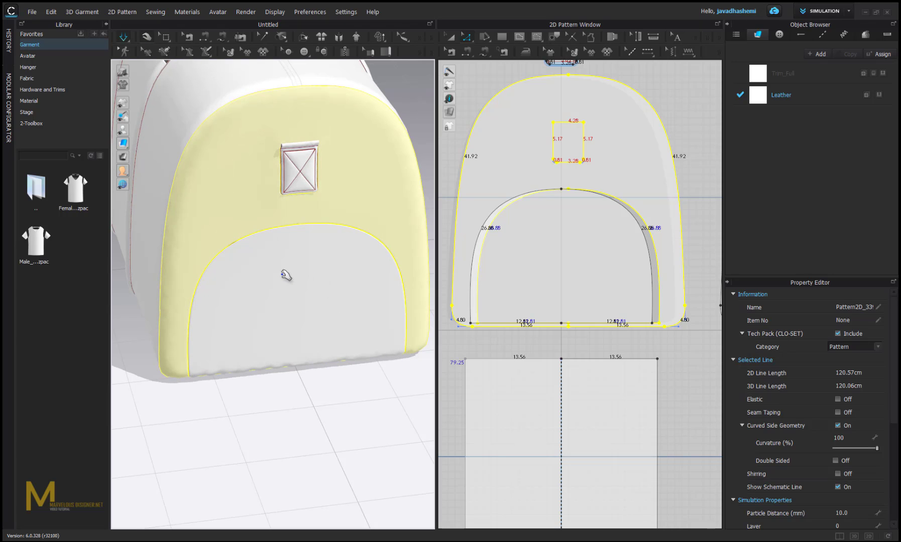
right_click_drag(285, 275, 346, 313)
left_click(329, 418)
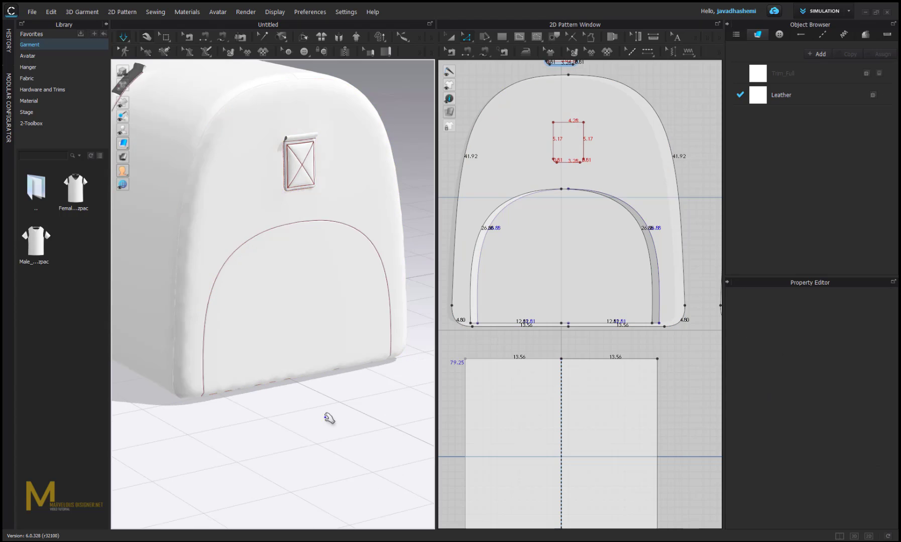
Step: Examine the simulated bag from several angles and the full layout of its pattern pieces
scroll(249, 361, "down", 4)
right_click_drag(243, 330, 310, 345)
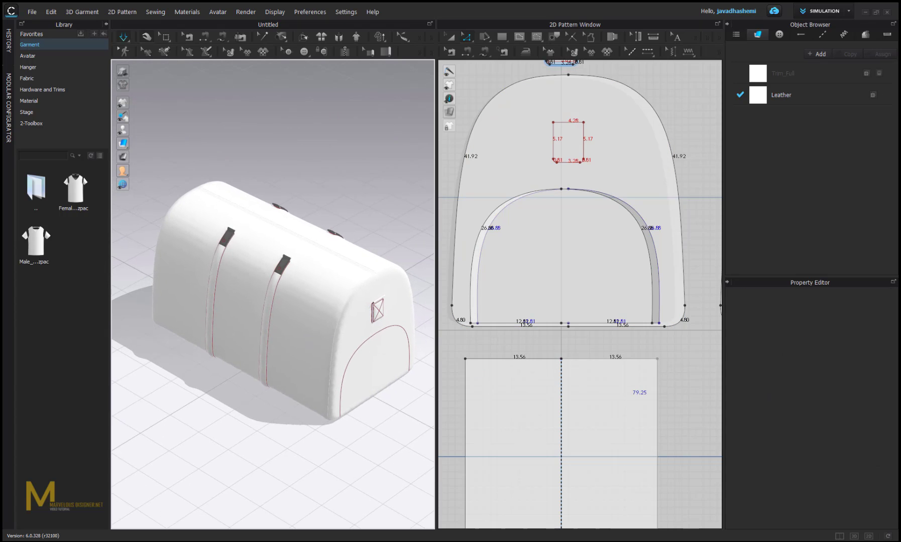
scroll(315, 294, "down", 2)
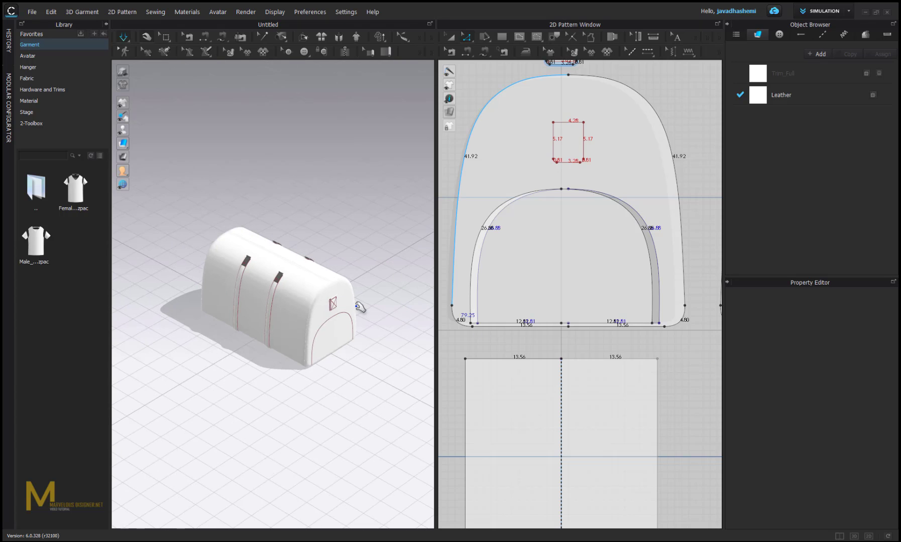
right_click_drag(357, 306, 320, 294)
scroll(598, 271, "down", 6)
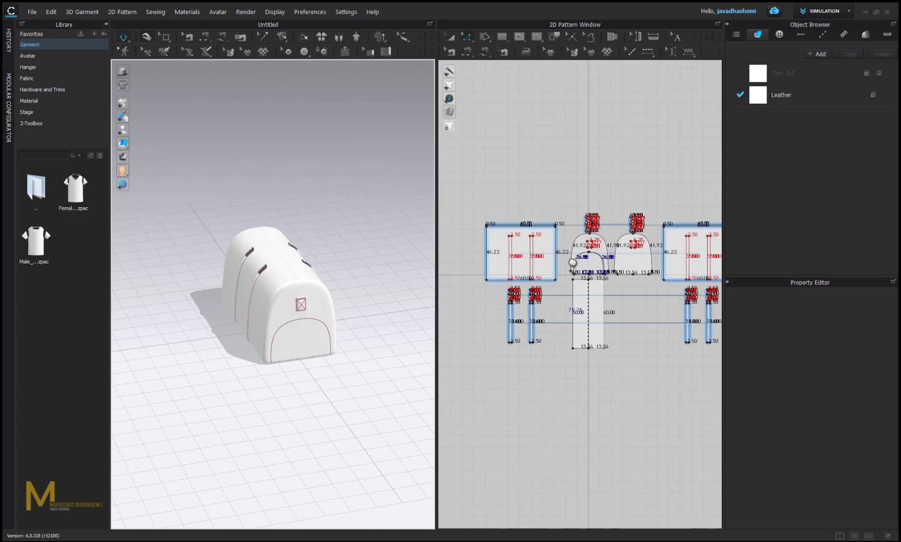
middle_click_drag(562, 294, 569, 258)
scroll(547, 276, "up", 3)
left_click(452, 36)
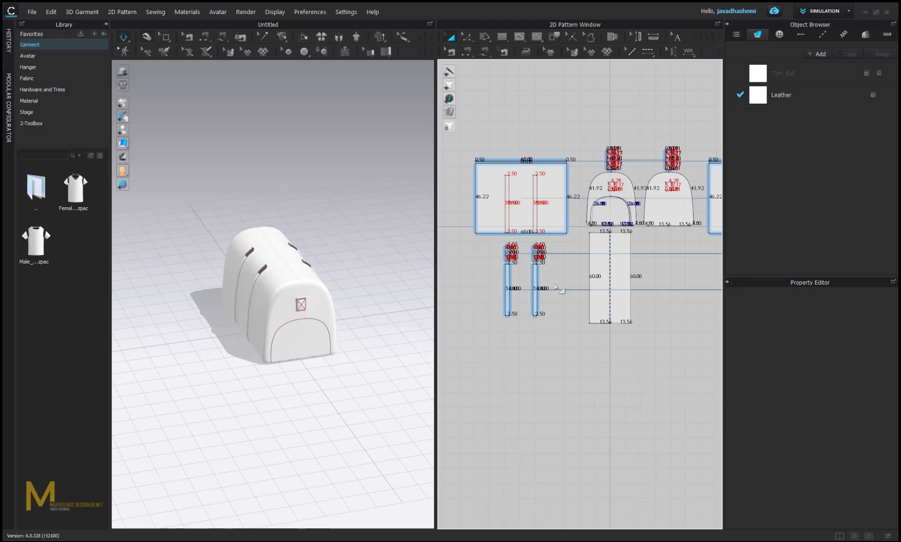
Step: Move both pairs of strap pieces from beneath the two body panels into the empty space above the pattern layout
middle_click_drag(502, 338, 482, 417)
scroll(482, 416, "down", 3)
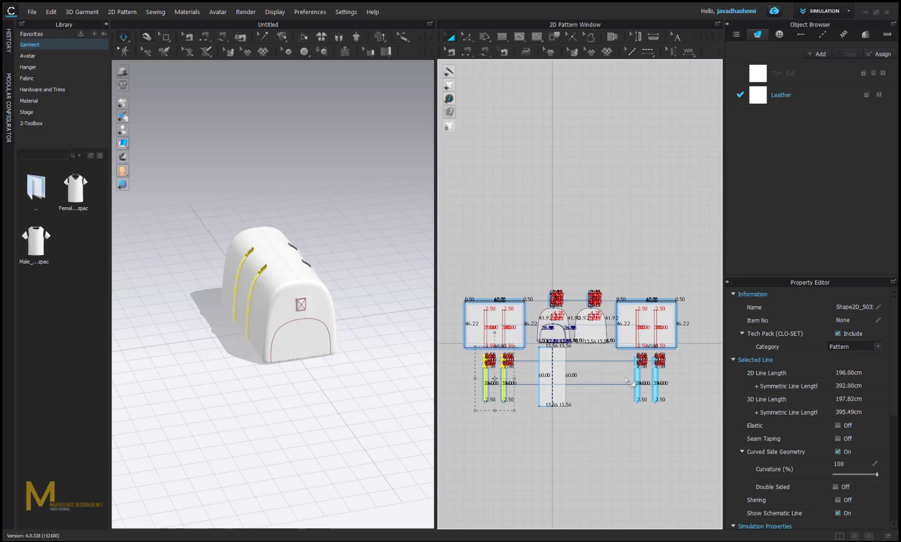
left_click_drag(622, 352, 647, 190, "shift")
left_click(636, 272)
Step: Move the two small end patch pieces up between the relocated strap pieces, clear of the arched end panels
scroll(596, 296, "up", 5)
middle_click_drag(592, 319, 623, 373)
left_click_drag(476, 394, 477, 395)
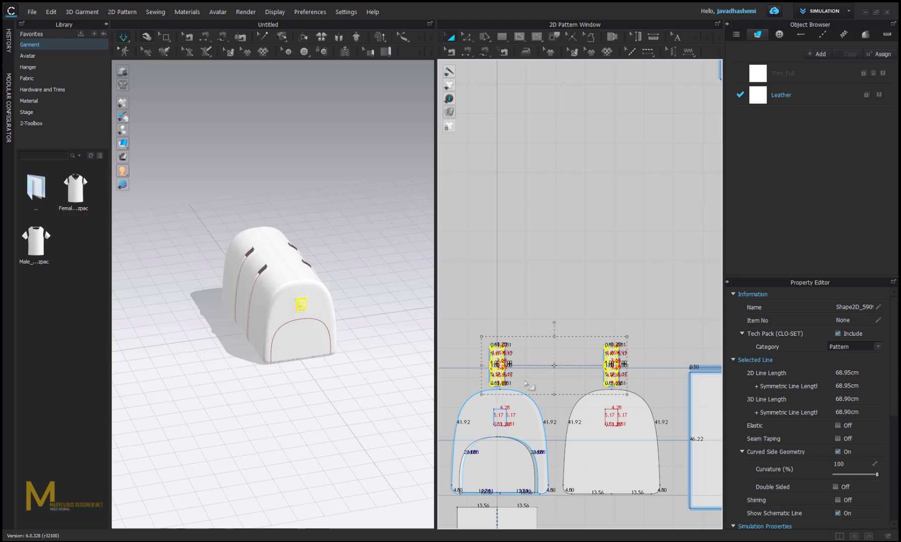
scroll(562, 487, "down", 4)
left_click_drag(599, 416, 587, 224)
left_click(580, 318)
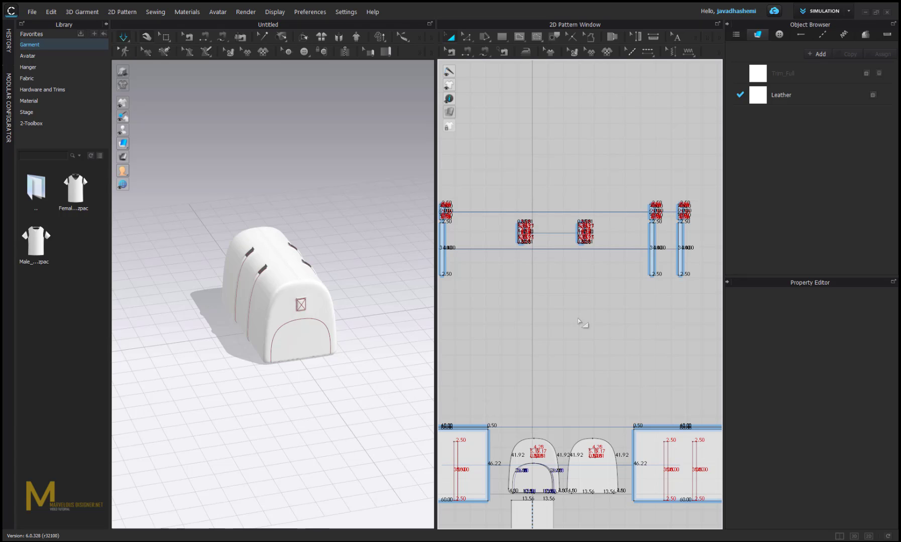
Step: Move the narrow top seam strips away from both body panels to just below the relocated strap pieces
scroll(318, 322, "up", 5)
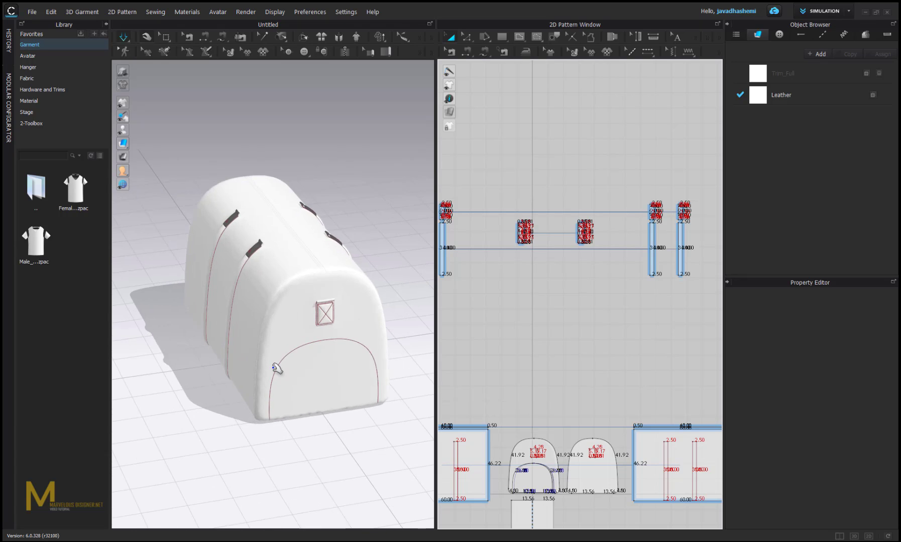
right_click_drag(277, 368, 311, 380)
scroll(578, 454, "down", 3)
middle_click_drag(606, 490, 606, 353)
scroll(279, 312, "up", 2)
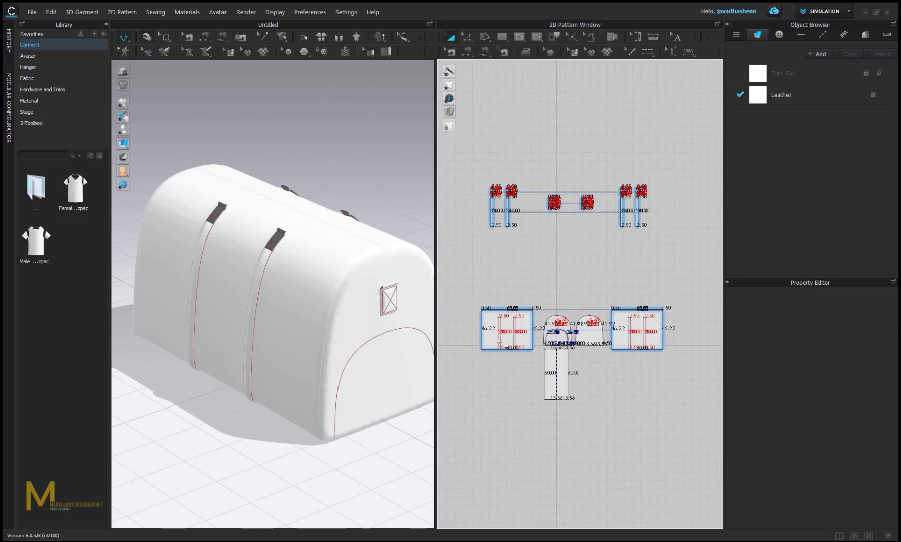
scroll(488, 324, "up", 3)
left_click(525, 302)
middle_click_drag(607, 311, 568, 350)
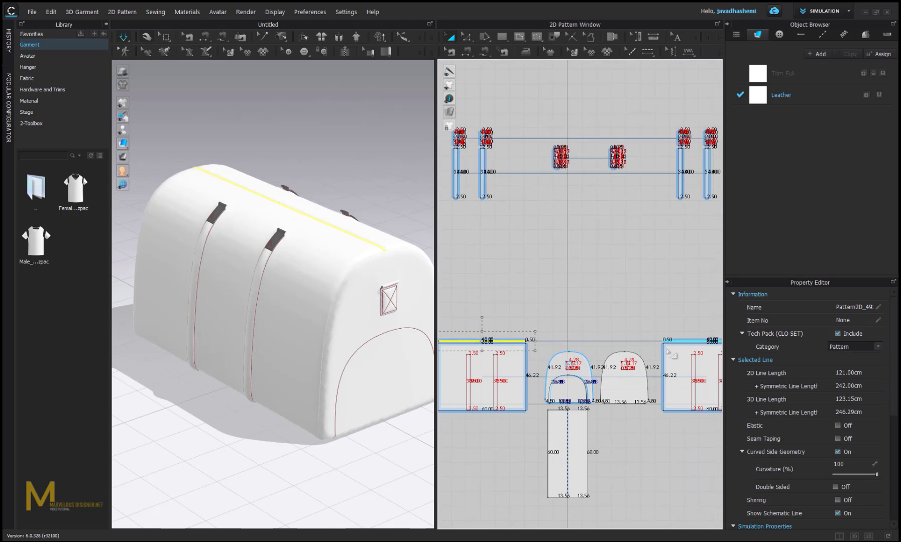
left_click_drag(689, 340, 693, 207, "shift")
left_click(622, 310)
middle_click_drag(619, 317, 627, 253)
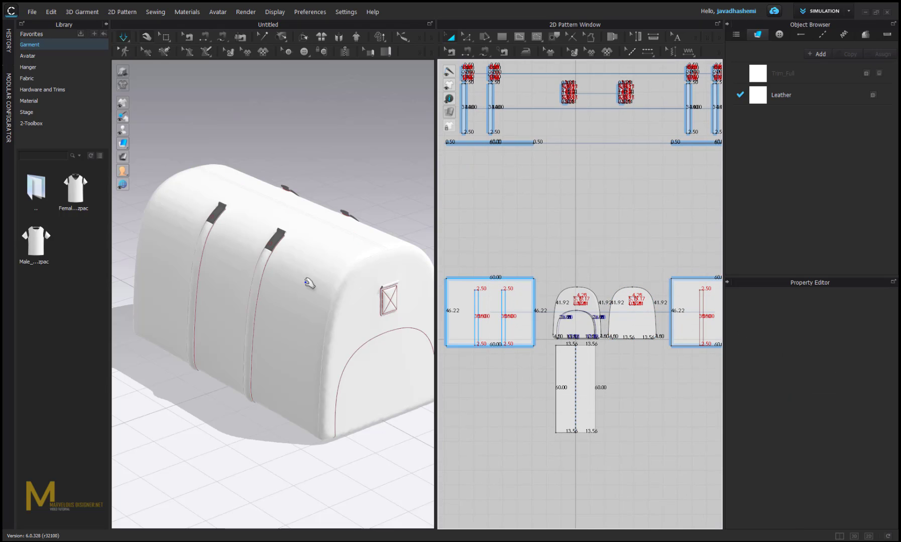
Step: Select both narrow strips along the bag's top seam and examine them up close
right_click_drag(309, 284, 306, 309)
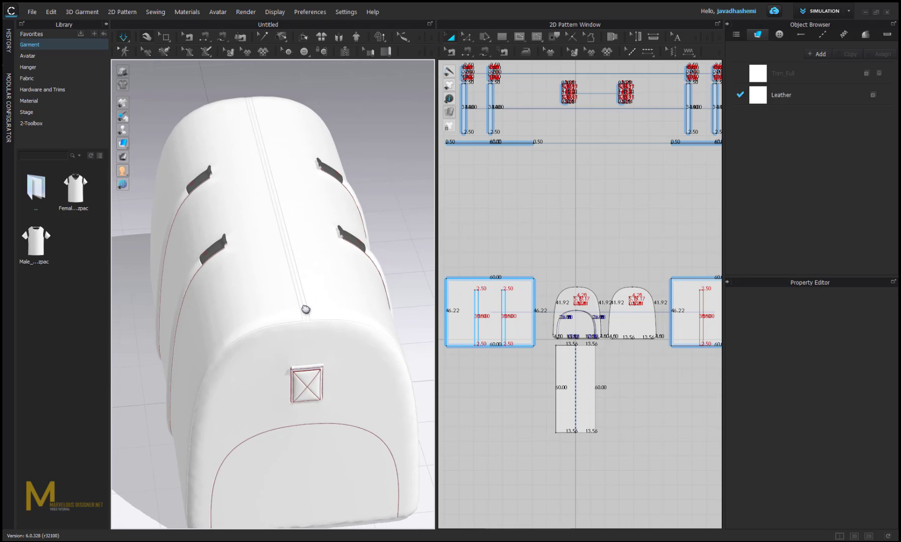
left_click(302, 303)
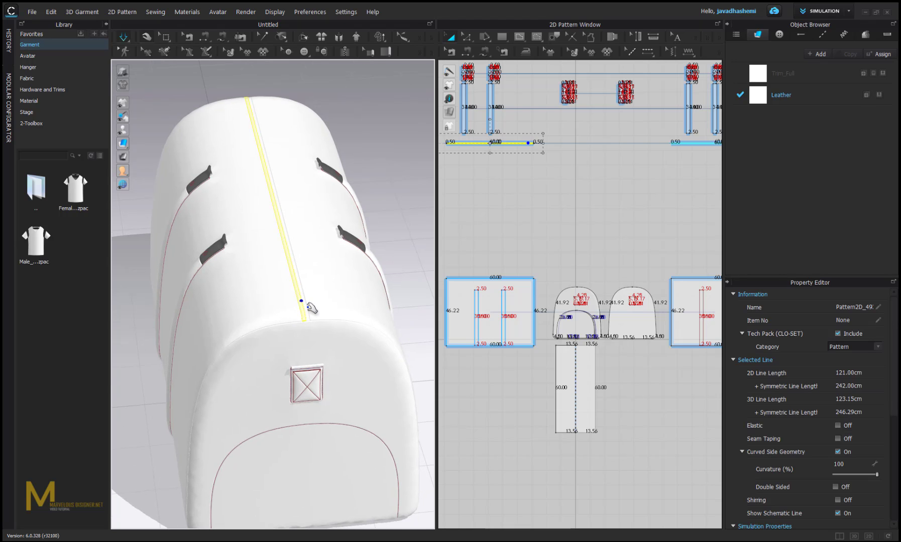
left_click(309, 309, "shift")
scroll(306, 306, "up", 5)
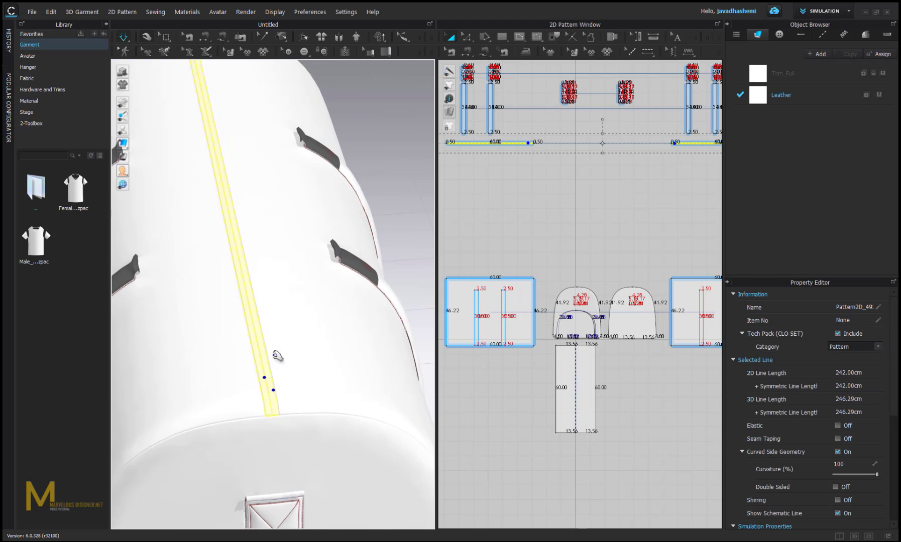
scroll(307, 305, "down", 3)
Step: Freeze the two body panels, the arched end panels and the base panel together
scroll(534, 349, "down", 4)
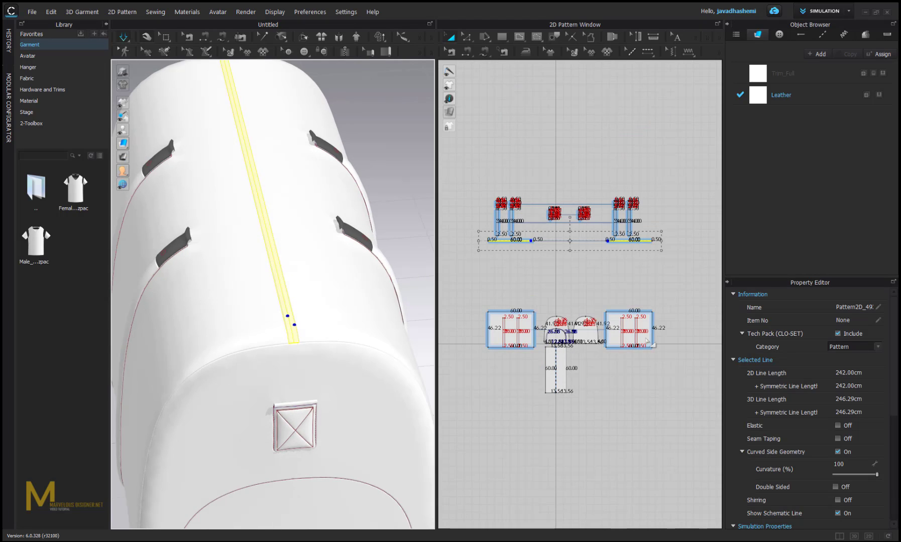
left_click_drag(671, 301, 467, 413)
right_click(282, 353)
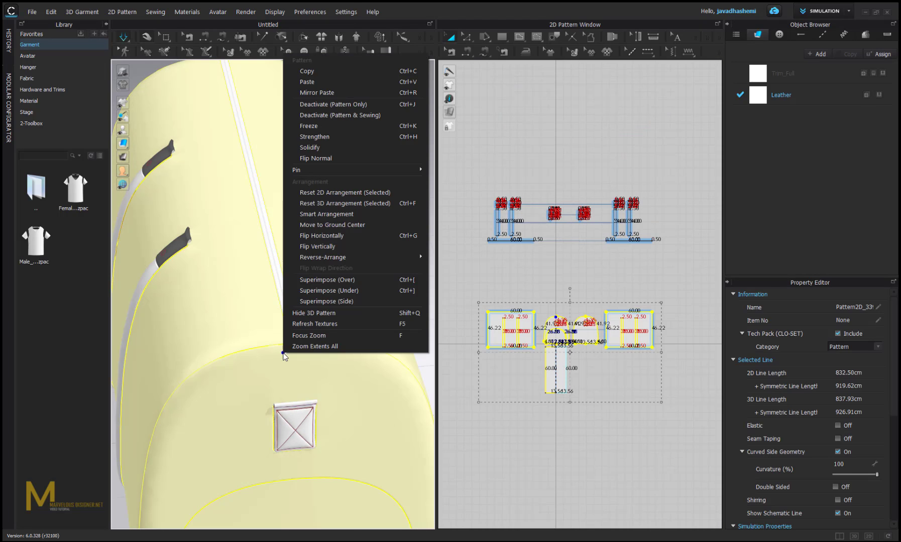
left_click(320, 129)
left_click(384, 181)
Step: Delete both narrow strips along the bag's top seam to open a gap between the body panels
scroll(299, 320, "up", 3)
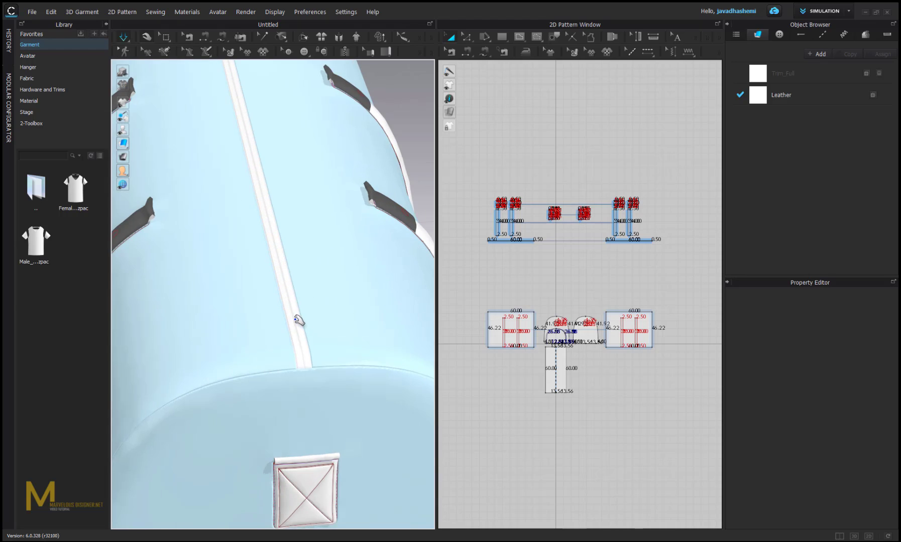
left_click(298, 324)
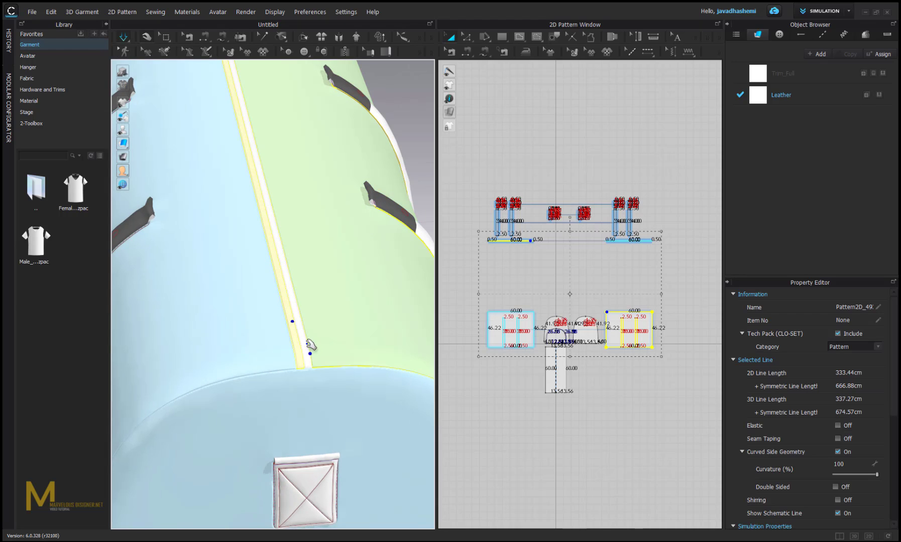
left_click(304, 345)
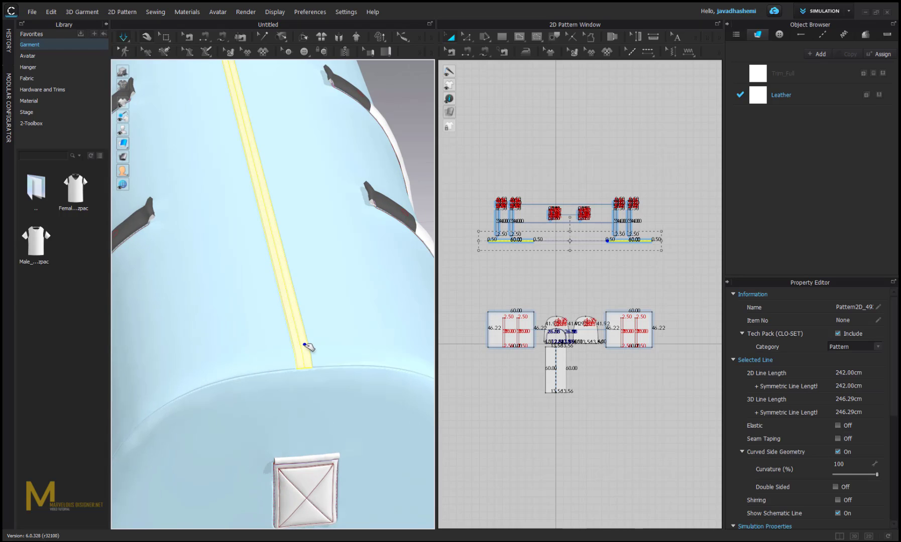
key("ctrl+z")
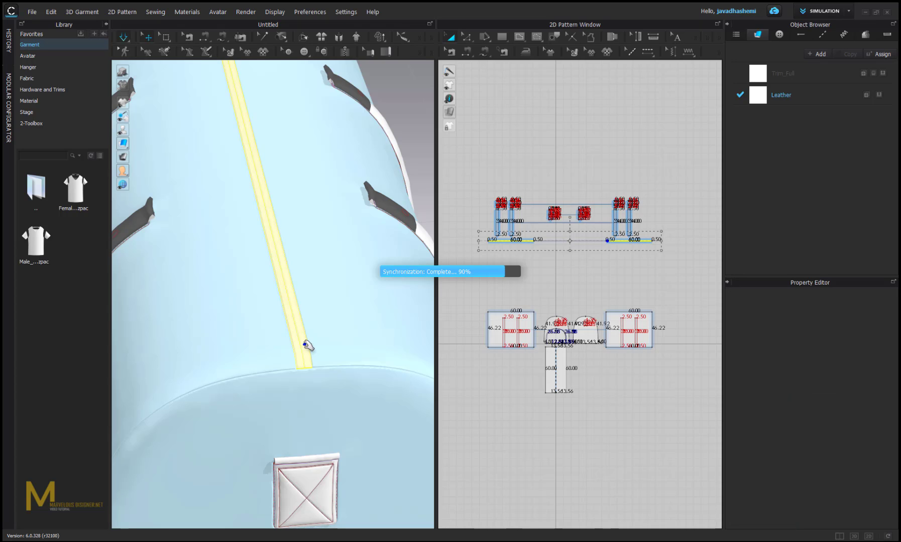
key("Delete")
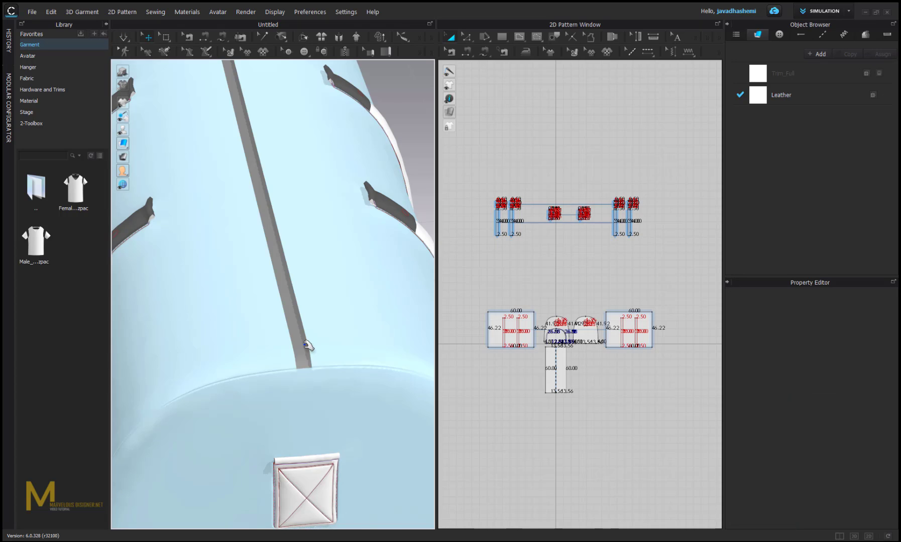
Step: Hide the avatar mesh inside the bag that shows through the open top seam
scroll(304, 346, "down", 2)
mouse_move(261, 325)
right_mouse_down()
mouse_move(235, 325)
mouse_move(250, 321)
right_mouse_up()
scroll(259, 343, "up", 3)
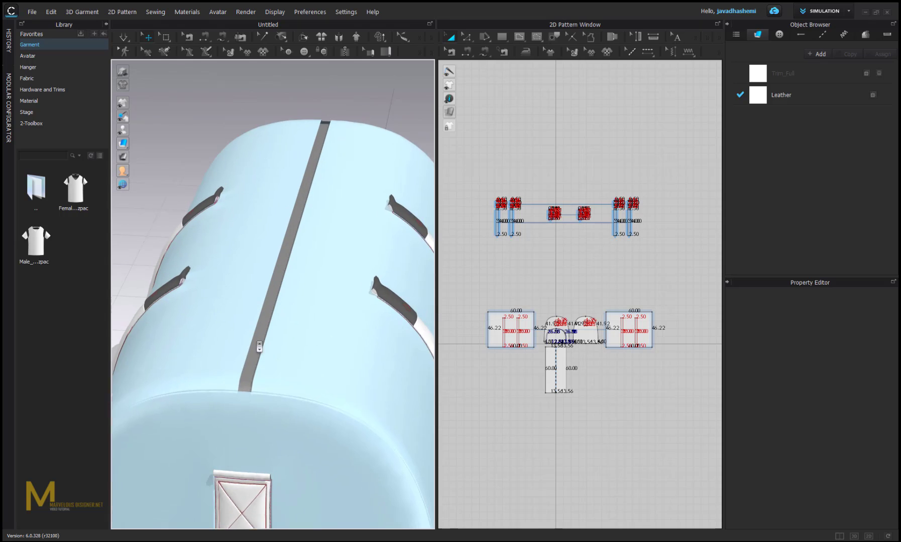
left_click(244, 362)
right_click_drag(244, 362, 254, 379)
middle_click_drag(254, 379, 280, 317)
scroll(280, 317, "down", 2)
scroll(281, 331, "down", 2)
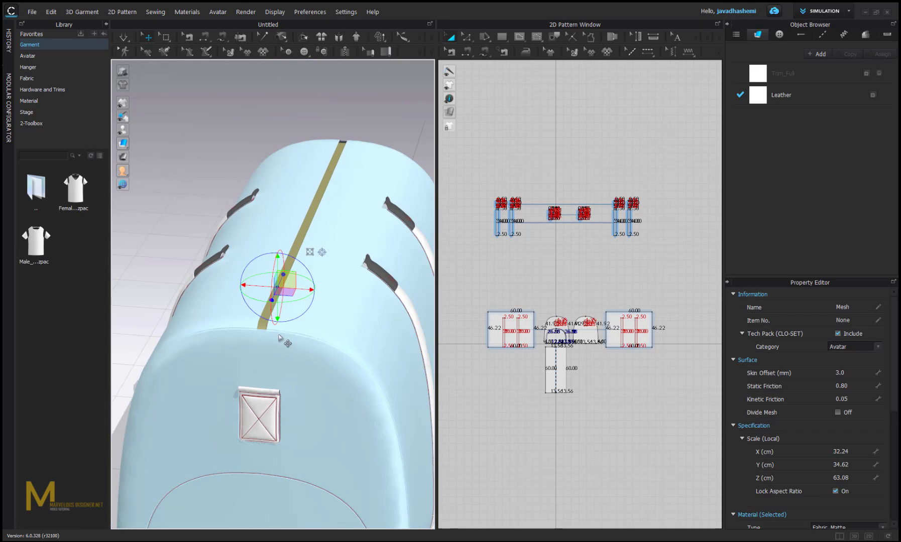
right_click_drag(284, 343, 251, 319)
scroll(259, 324, "up", 2)
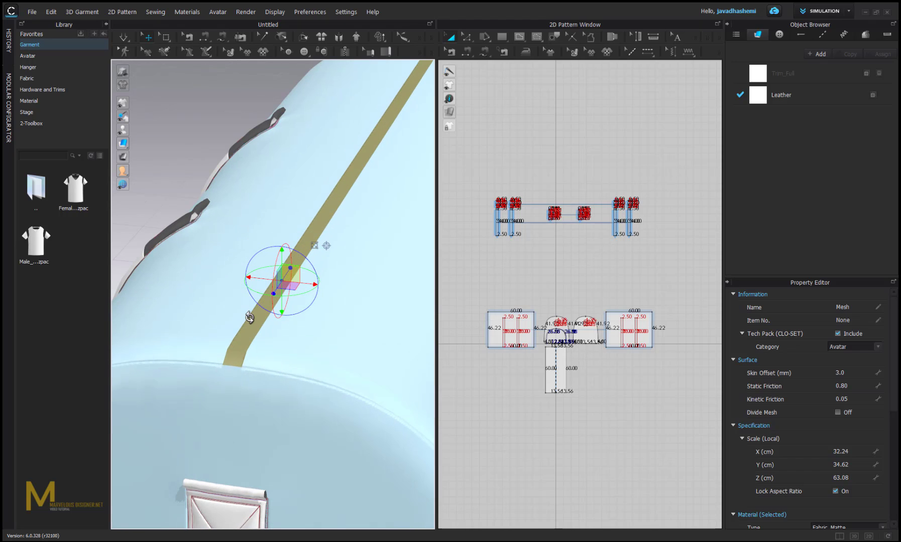
middle_click_drag(257, 320, 267, 354)
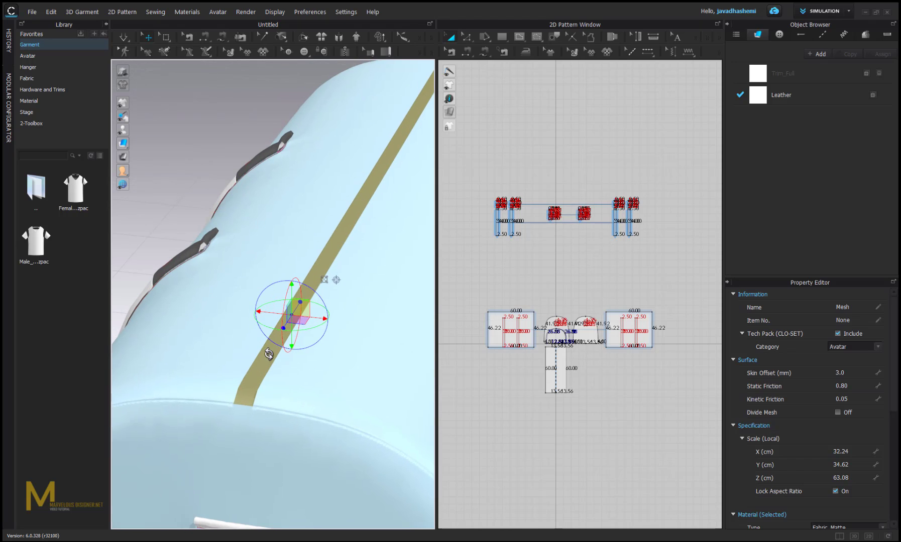
right_click(269, 354)
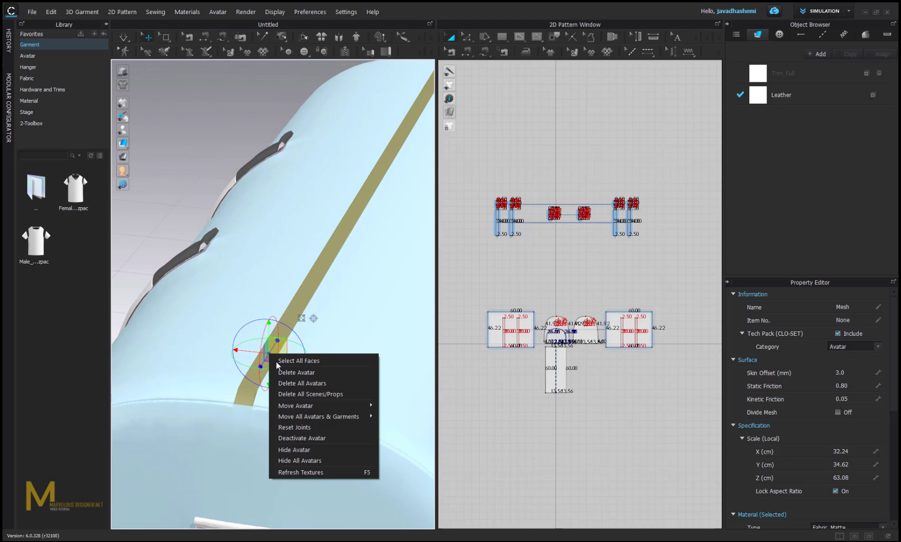
left_click(314, 449)
Step: Layer clone the body, end and base panels underneath the originals, placing the copies directly below them in the pattern layout
right_click_drag(311, 450, 322, 361)
left_click_drag(681, 293, 395, 453)
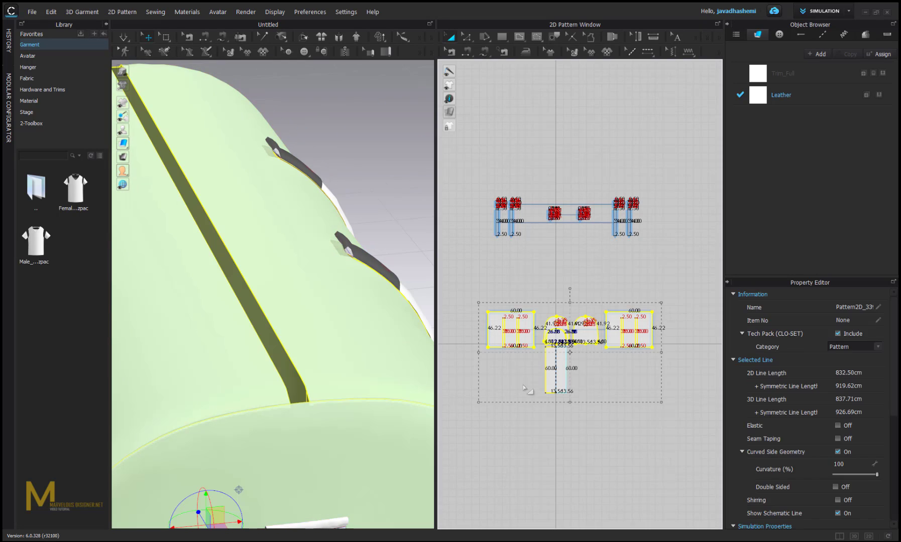
scroll(528, 392, "down", 2)
scroll(301, 363, "down", 5)
middle_click_drag(299, 363, 300, 321)
right_click_drag(300, 322, 369, 330)
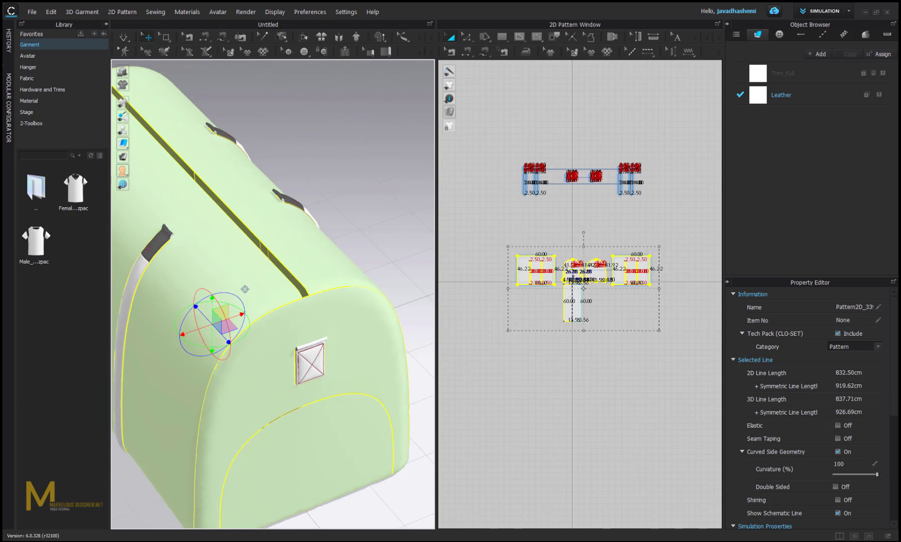
right_click(550, 266)
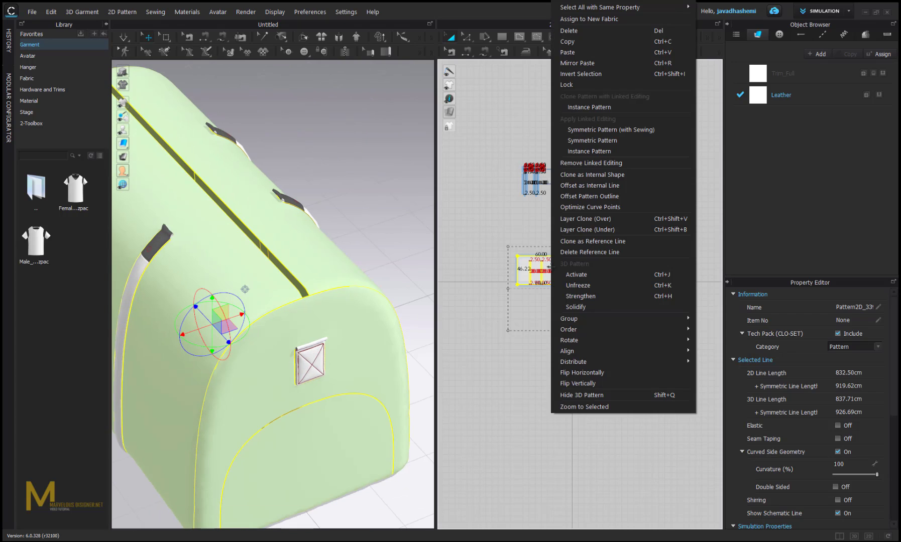
left_click(590, 233)
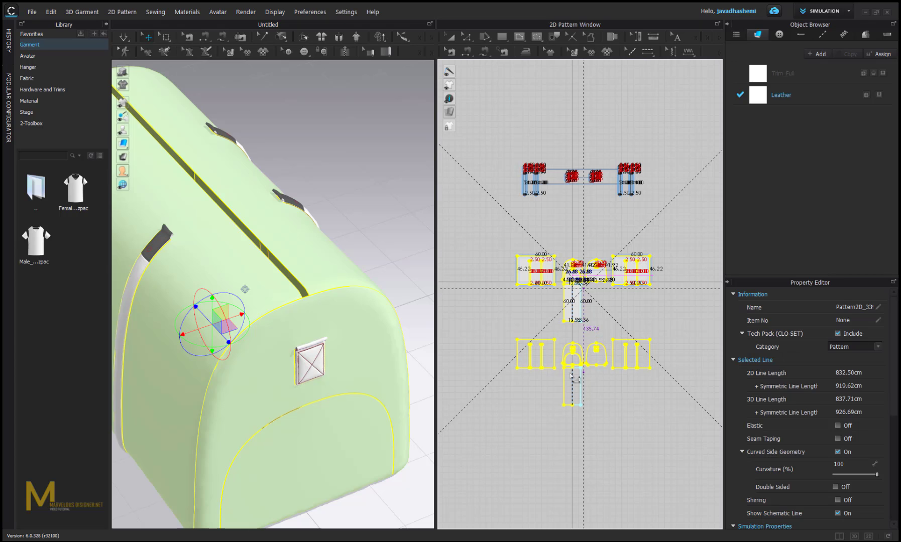
left_click(575, 379)
Step: Unfreeze the cloned inner panels and flip their normals
mouse_move(281, 281)
right_mouse_down()
mouse_move(255, 255)
mouse_move(261, 281)
mouse_move(249, 309)
mouse_move(244, 287)
mouse_move(255, 294)
mouse_move(239, 298)
mouse_move(284, 314)
mouse_move(283, 296)
right_mouse_up()
scroll(261, 281, "up", 6)
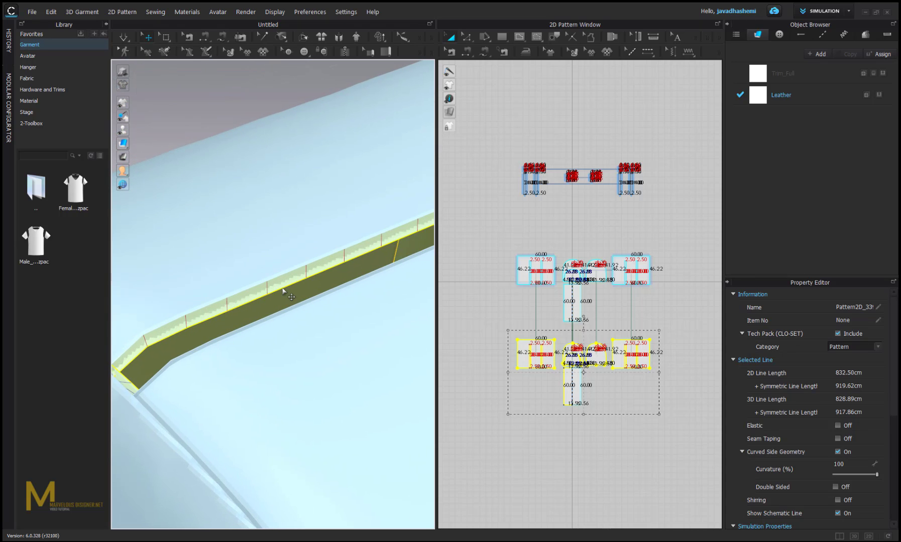
right_click(282, 300)
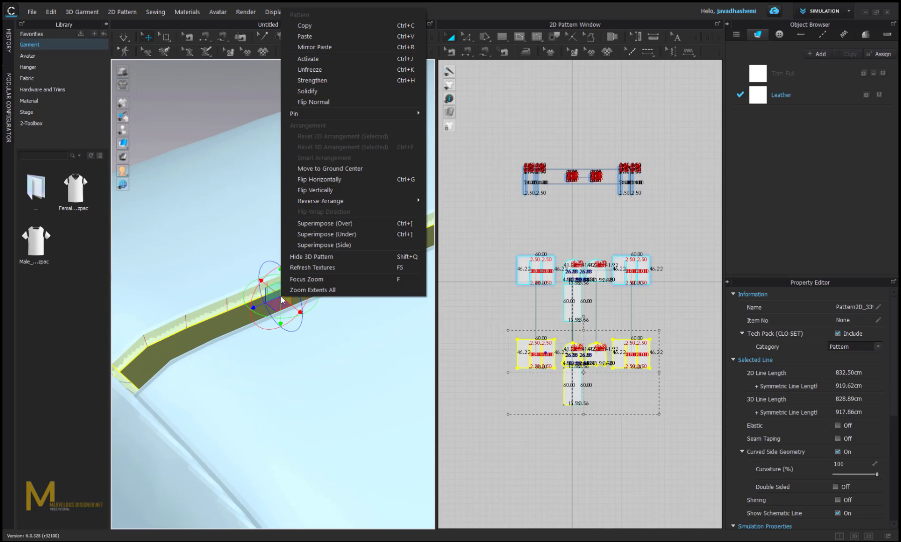
left_click(319, 70)
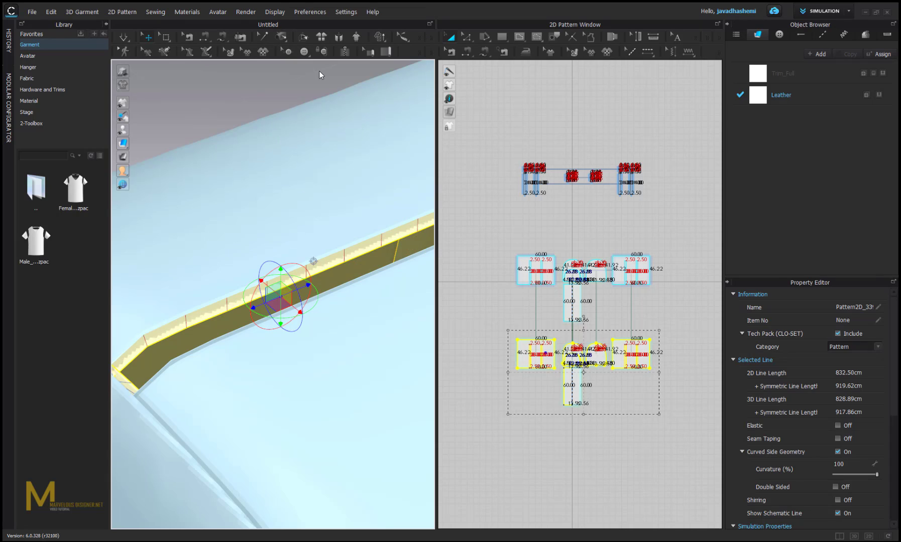
right_click(338, 280)
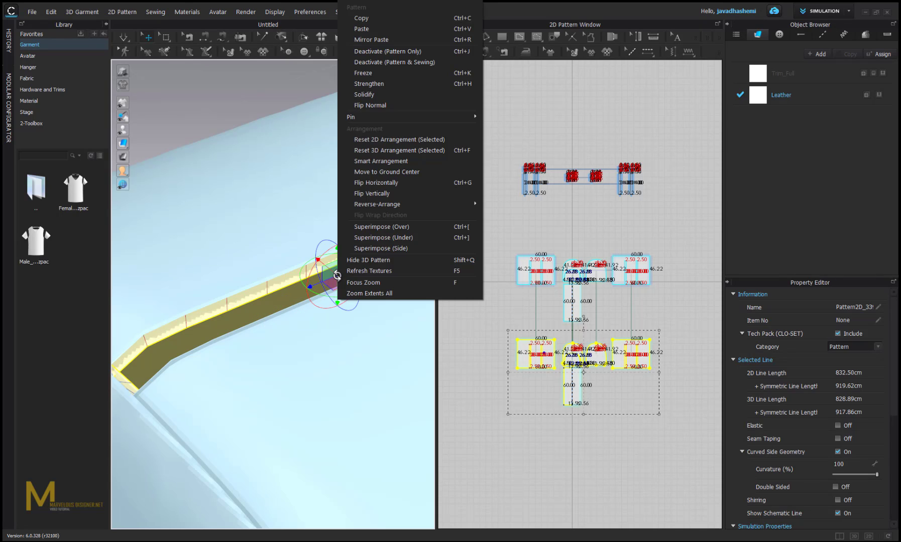
left_click(411, 107)
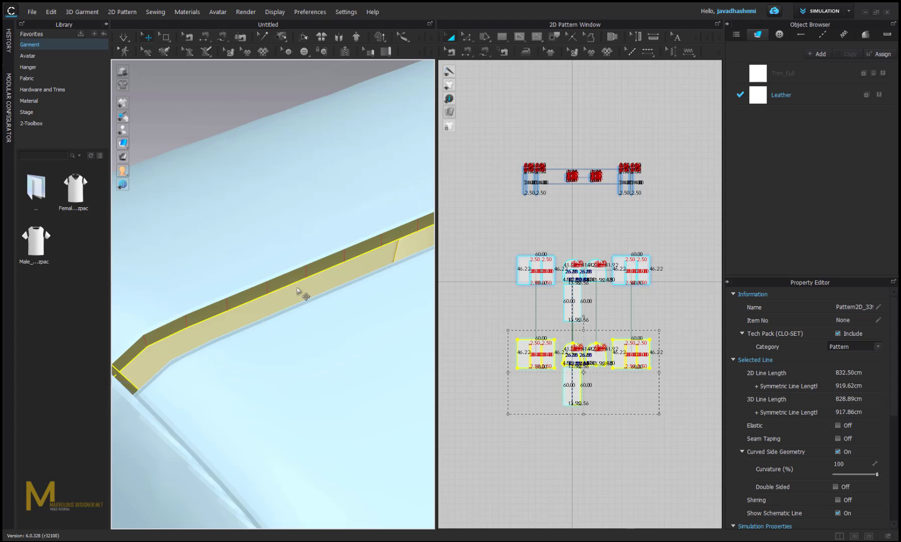
Step: Try simulating the unfrozen inner layer beneath the frozen outer panels, and undo the simulation
scroll(302, 296, "down", 5)
right_click_drag(307, 317, 346, 312)
middle_click_drag(347, 313, 345, 284)
right_click_drag(346, 285, 269, 332)
scroll(270, 339, "up", 5)
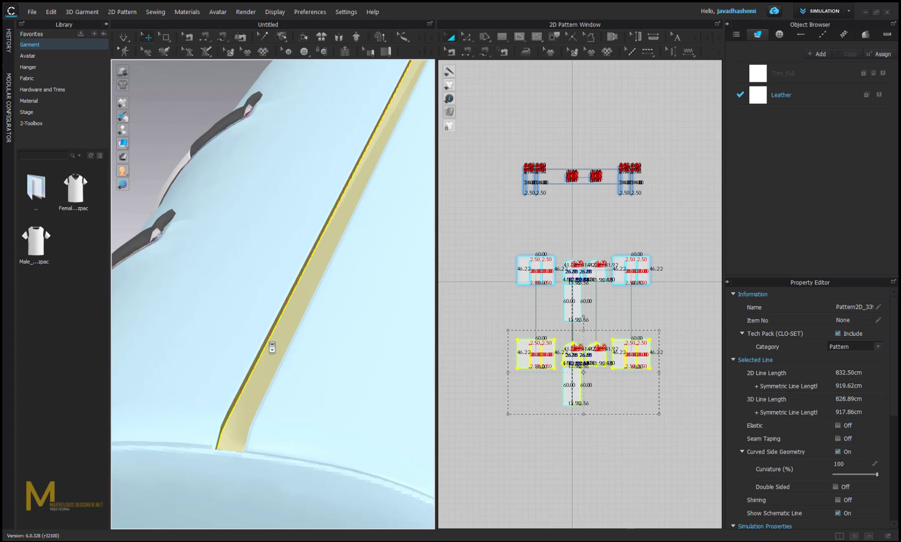
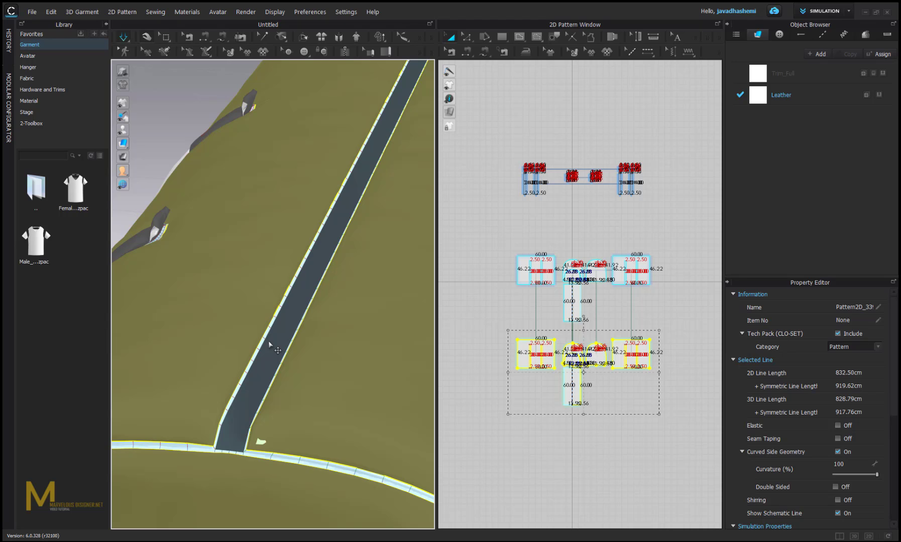
scroll(270, 343, "down", 10)
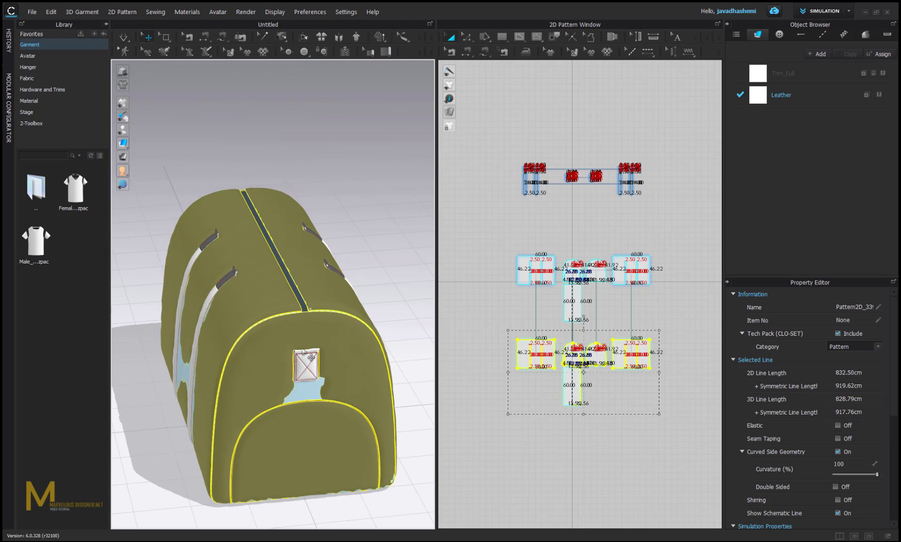
key("ctrl+z")
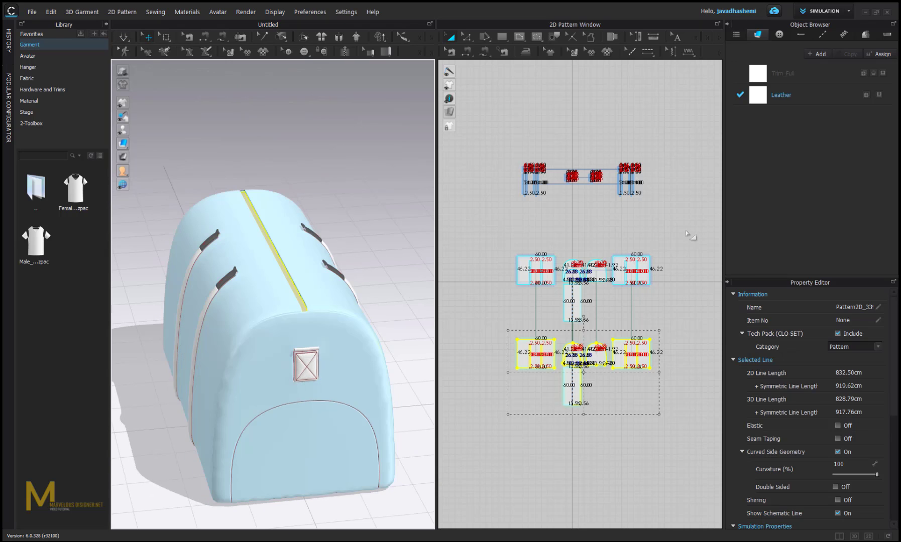
Step: Unfreeze the outer body, end and base panels and simulate them together with the inner layer
left_click_drag(685, 230, 470, 327)
right_click(548, 264)
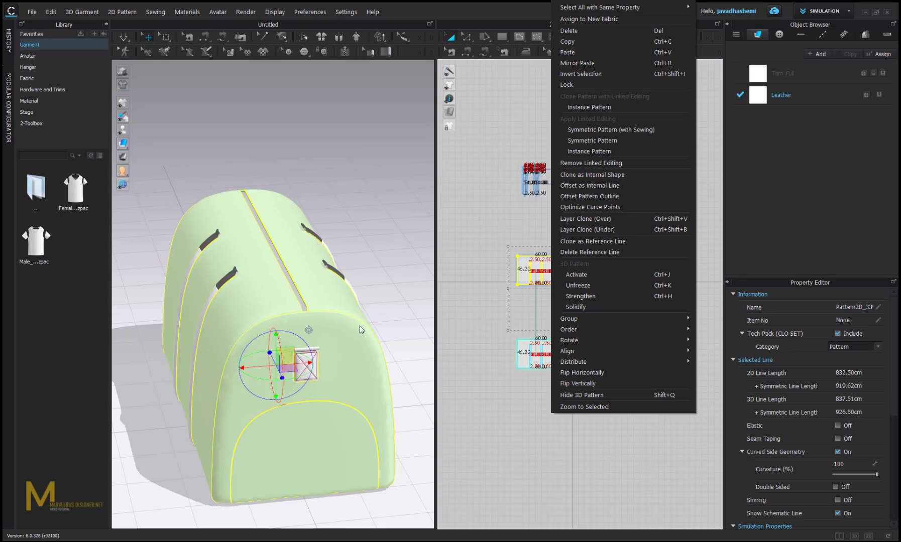
left_click(577, 286)
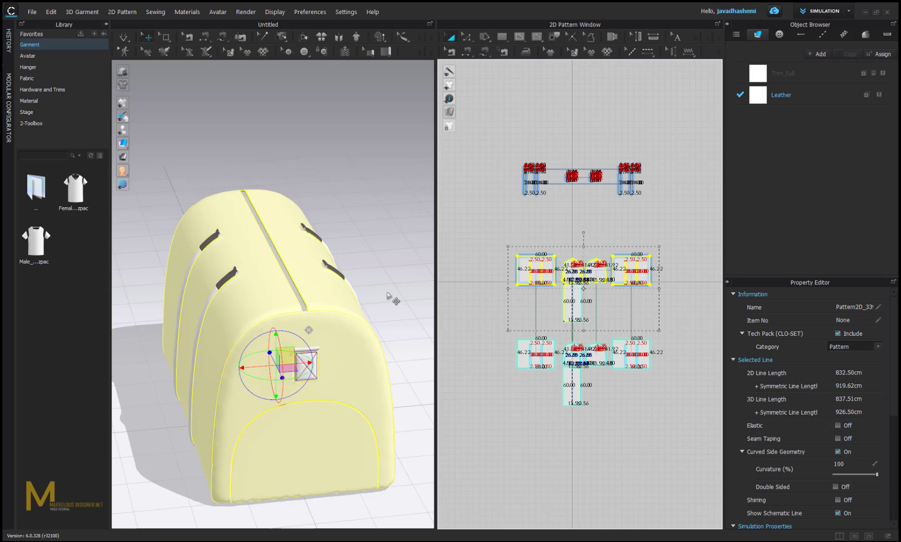
left_click(387, 294)
scroll(351, 340, "up", 4)
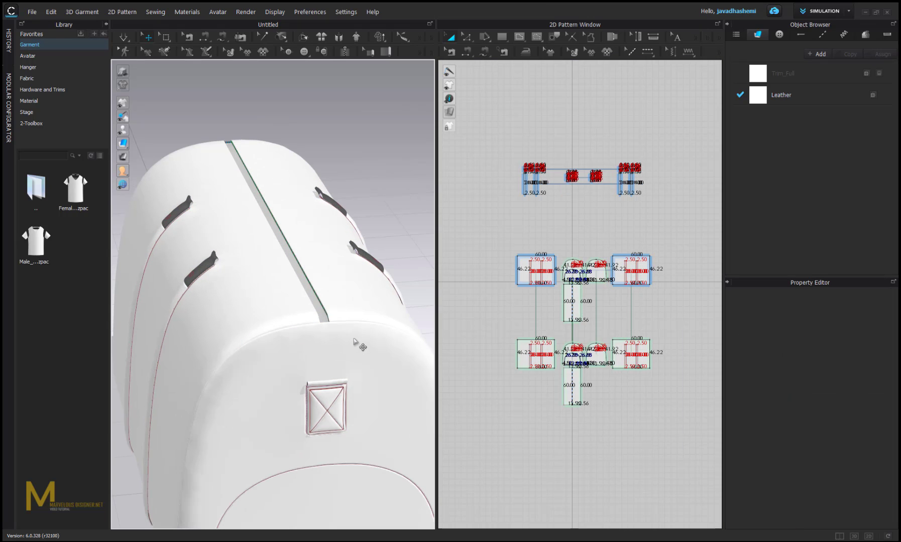
key("space")
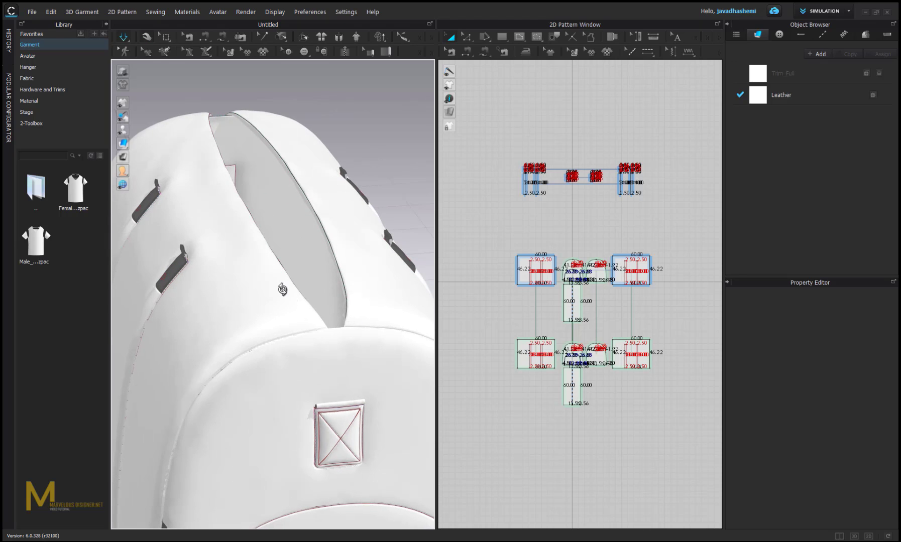
right_click_drag(247, 300, 247, 377)
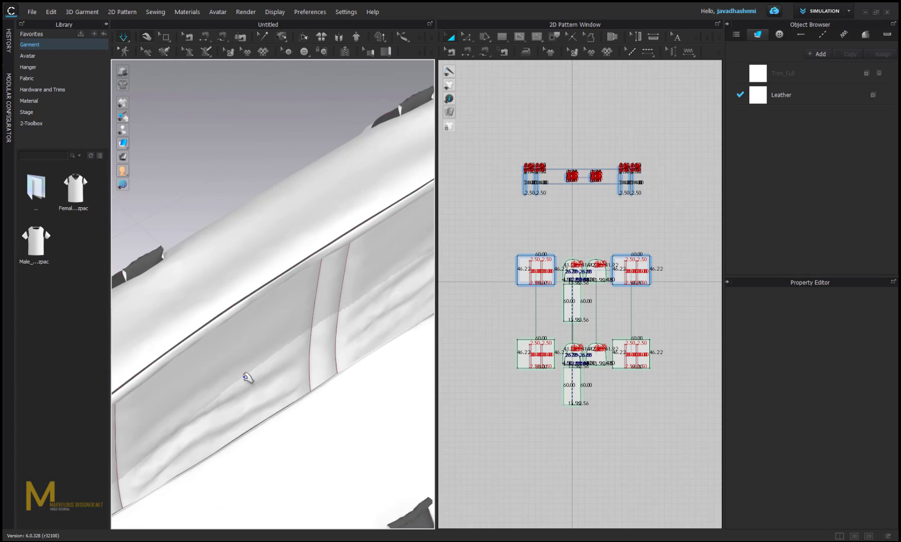
Step: Pull the outer end panel's lower corner over the protruding inner layer while simulating
scroll(540, 351, "up", 3)
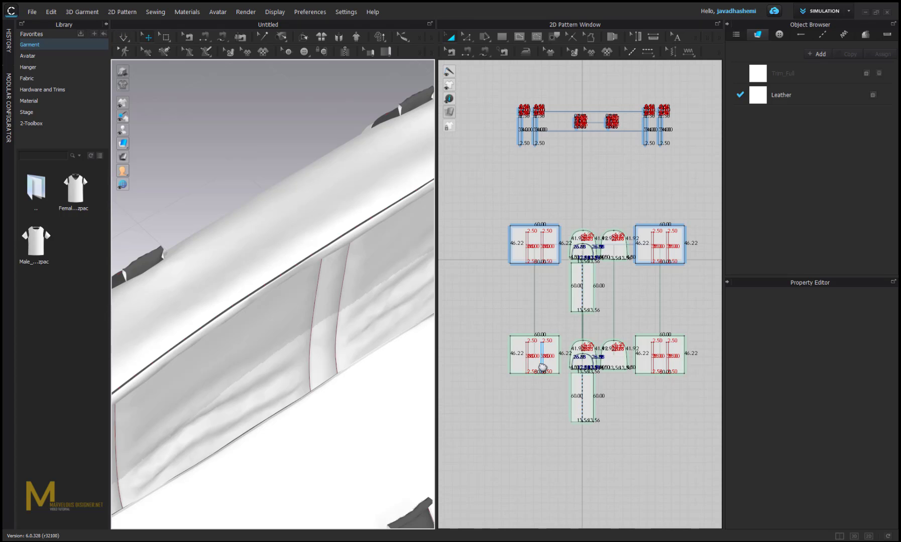
scroll(296, 349, "down", 10)
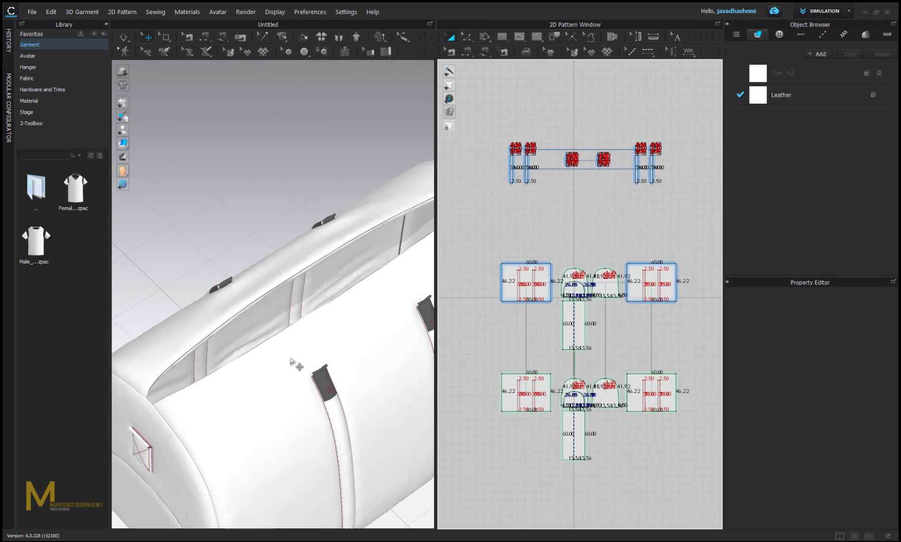
right_click_drag(307, 355, 346, 328)
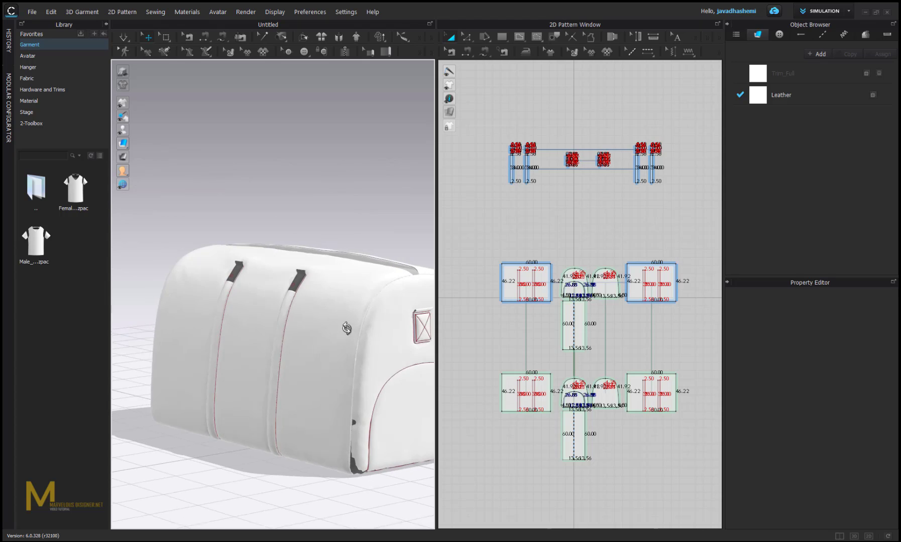
middle_click_drag(333, 425, 318, 338)
scroll(348, 399, "up", 5)
scroll(348, 400, "up", 2)
middle_click_drag(348, 399, 296, 348)
key("space")
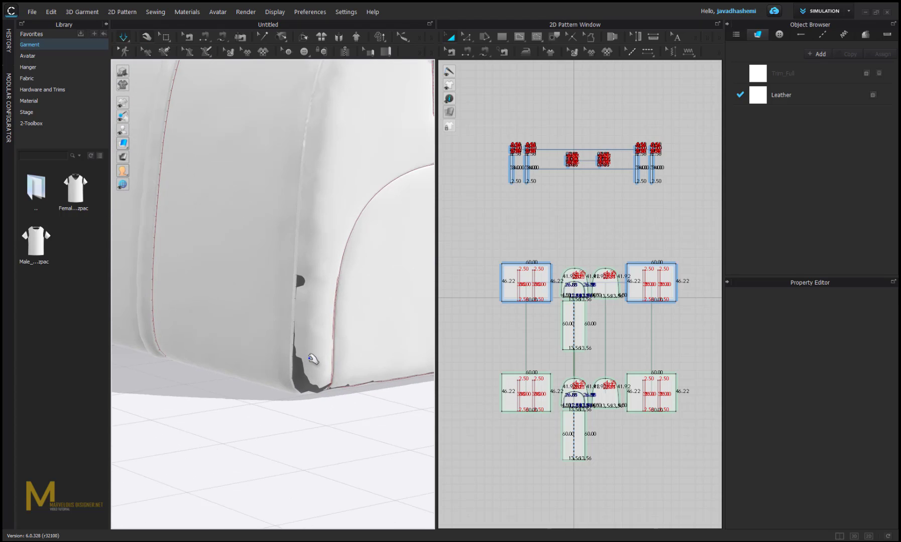
left_click_drag(309, 360, 315, 388)
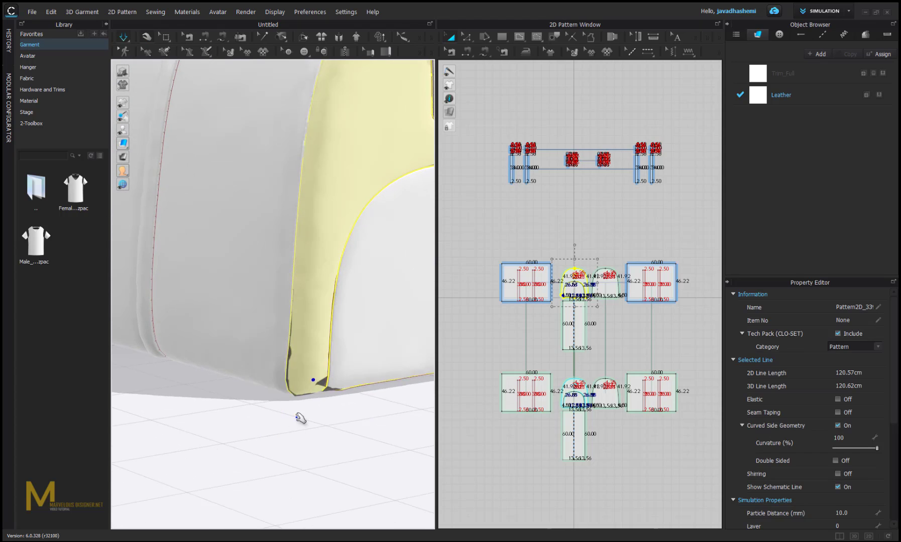
scroll(313, 409, "down", 3)
scroll(313, 409, "down", 3)
right_click_drag(329, 358, 371, 440)
Step: Set the particle distance of the cloned inner panels to 8 mm and simulate the bag again
left_click_drag(708, 356, 475, 511)
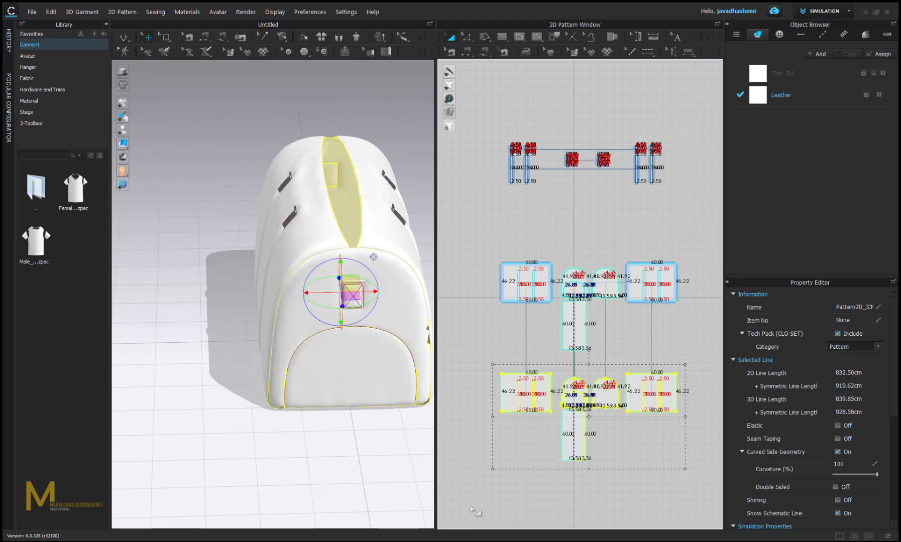
scroll(853, 457, "down", 2)
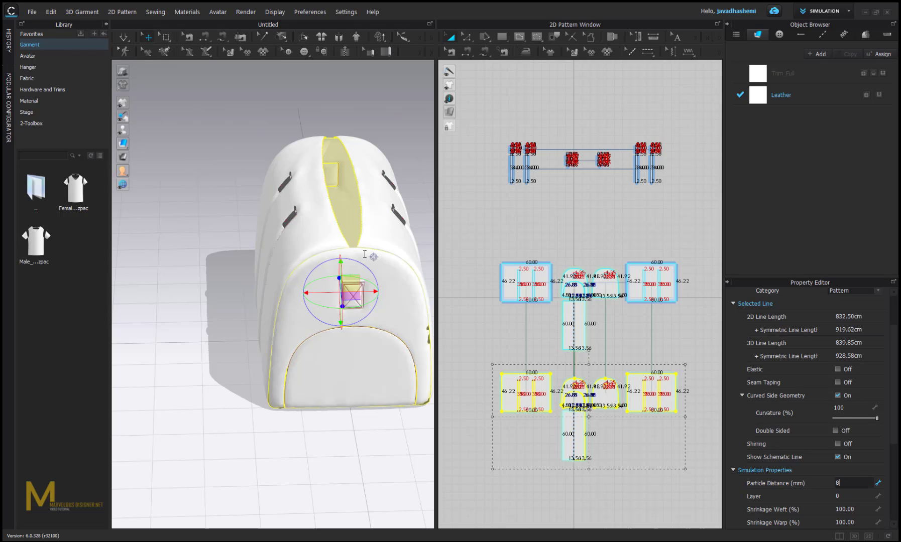
key("Return")
middle_click_drag(365, 272, 286, 300)
key("space")
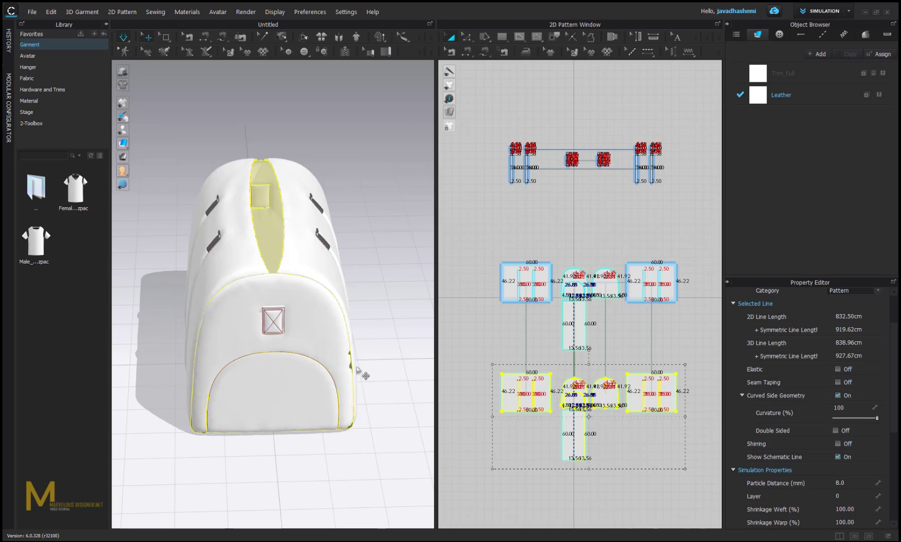
Step: Pull both lower corners of the front outer end panel outward during simulation to cover the inner layer
scroll(358, 370, "up", 3)
left_click(373, 400)
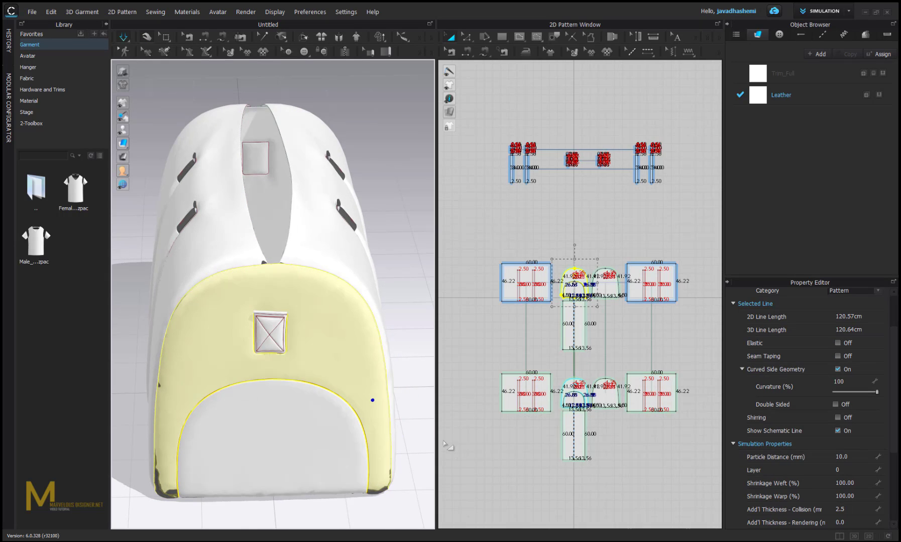
left_click_drag(400, 536, 406, 535)
key("space")
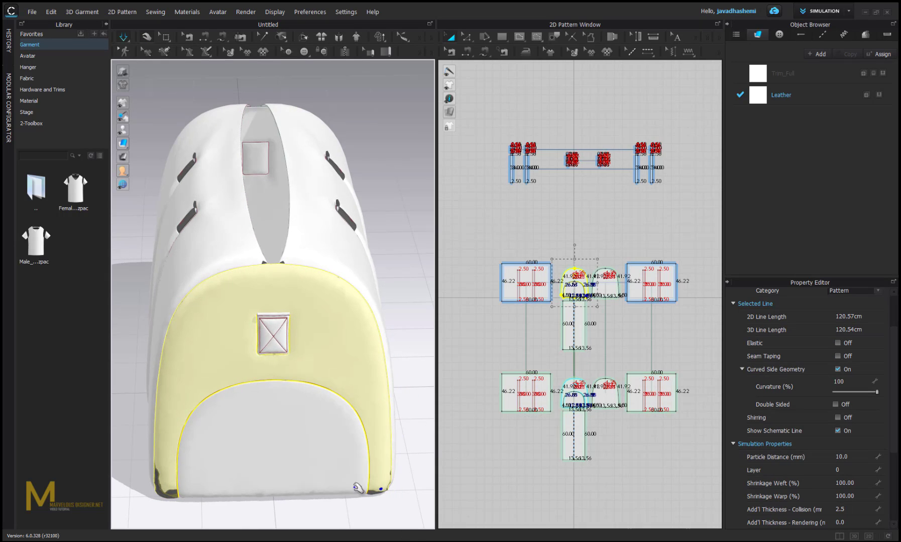
right_click_drag(359, 488, 348, 447)
middle_click_drag(325, 415, 328, 383)
right_click_drag(328, 383, 322, 414)
mouse_move(178, 435)
left_mouse_down()
mouse_move(150, 476)
mouse_move(190, 436)
mouse_move(161, 472)
mouse_move(185, 442)
left_mouse_up()
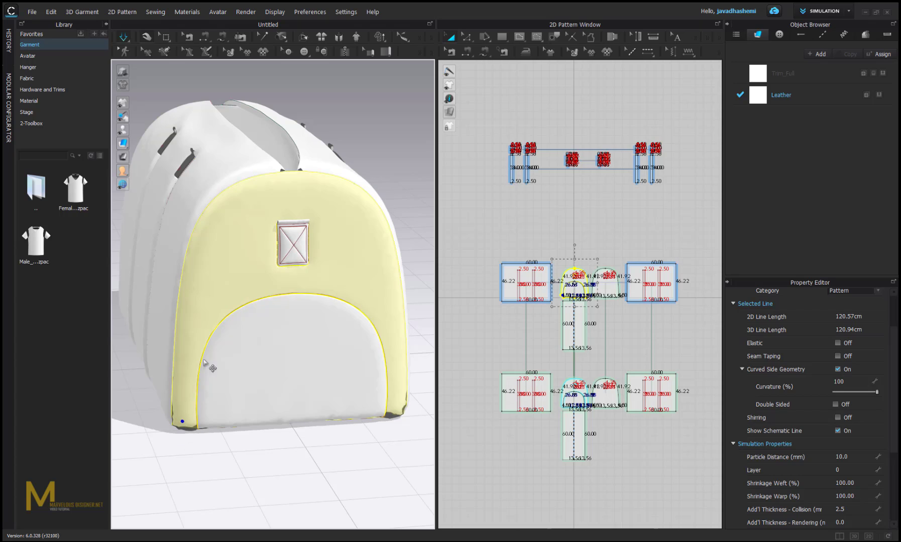
Step: Pull the inner lining's far end panel inward through the open top while simulating
right_click_drag(204, 362, 199, 260)
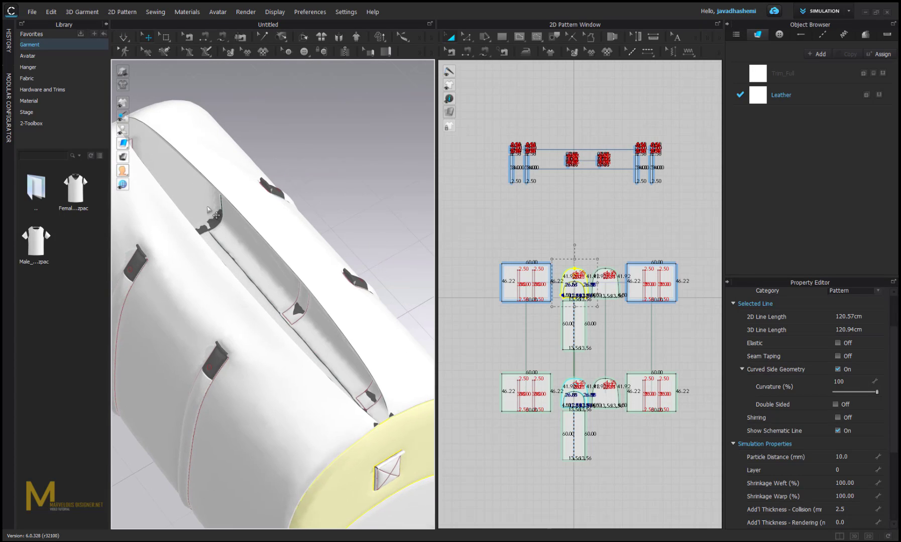
left_click_drag(207, 207, 237, 249)
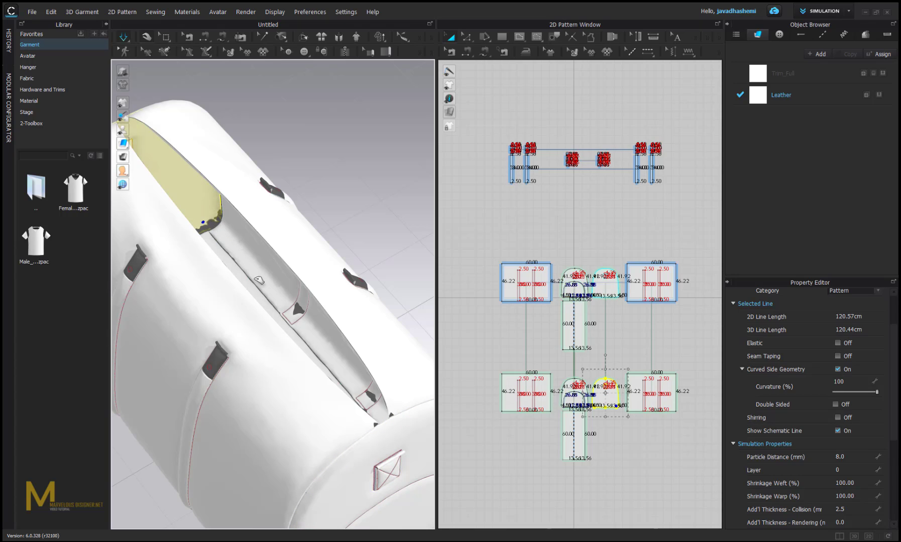
left_click_drag(259, 280, 230, 249)
right_click_drag(236, 307, 208, 274)
scroll(304, 348, "up", 3)
Step: Pull the inner base panel up into the bag's interior while simulating
left_click(222, 253)
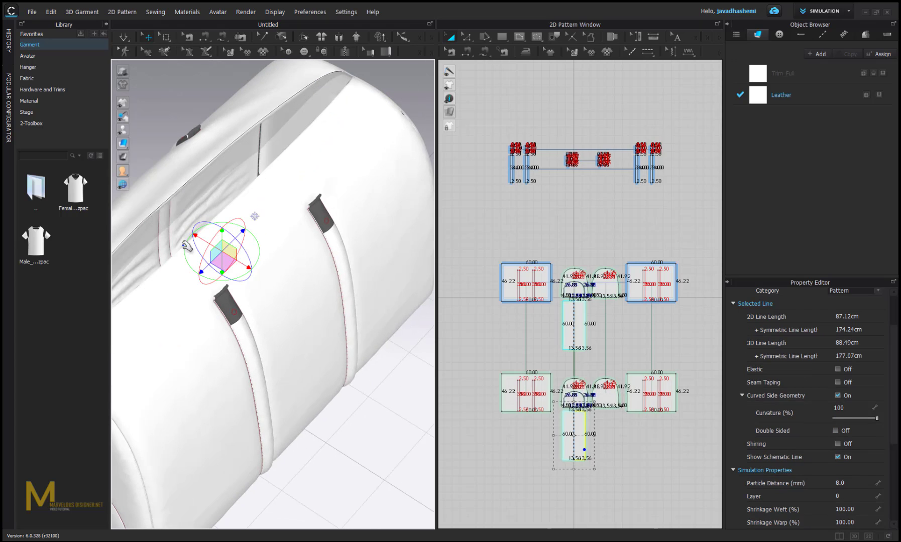
key("space")
right_click_drag(184, 242, 208, 247)
middle_click_drag(594, 397, 593, 348)
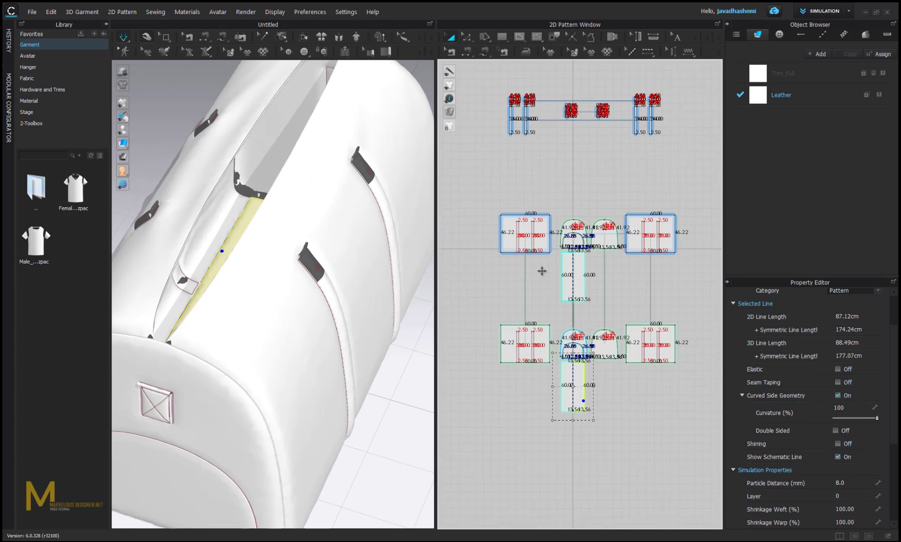
key("space")
Step: Set the sewing line type of the seams joining the inner and outer layers to Custom Angle and simulate
left_click(450, 52)
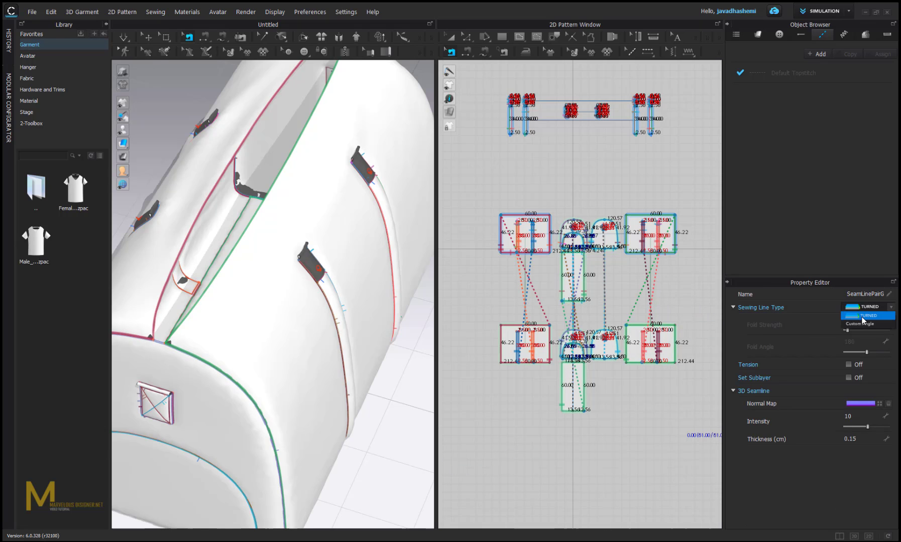
middle_click_drag(159, 311, 191, 282)
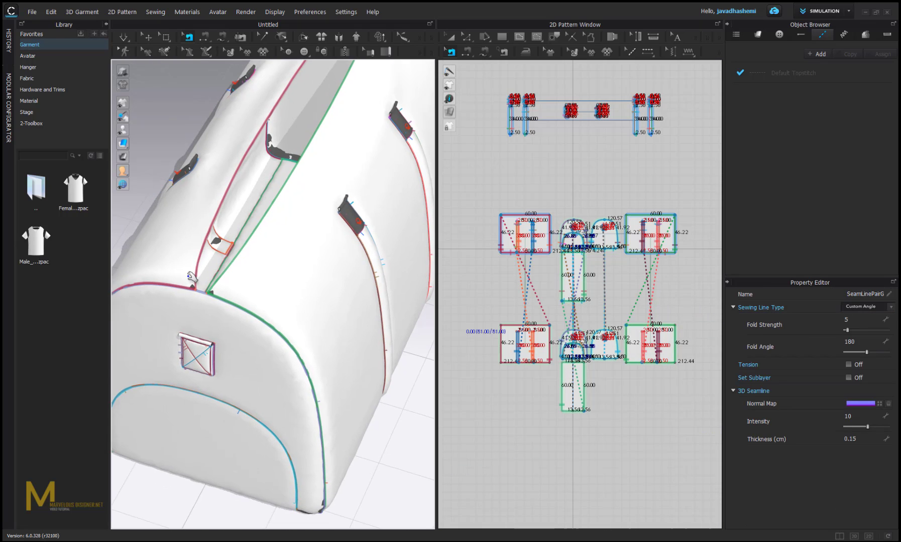
key("space")
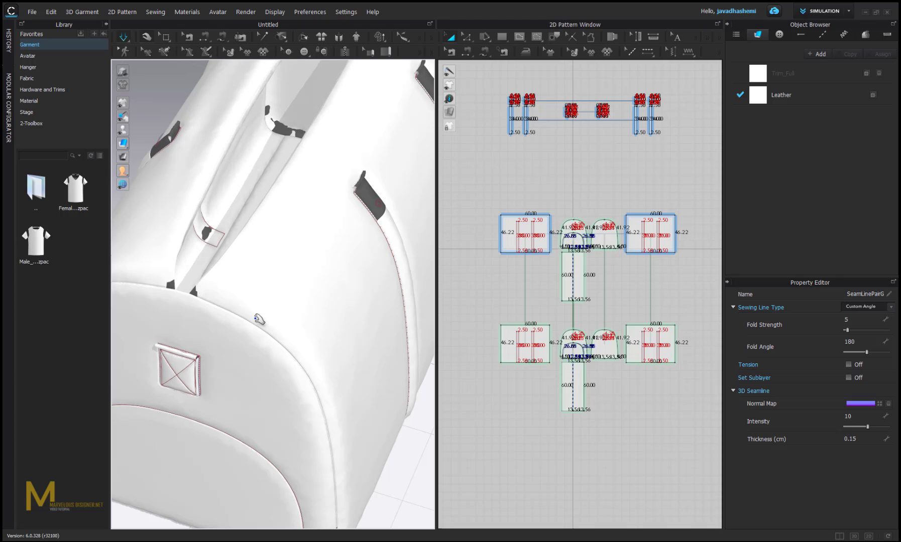
Step: Tug the outer body panel's corner at the front end of the top opening to separate it from the lining
left_click(198, 292)
left_click(165, 283)
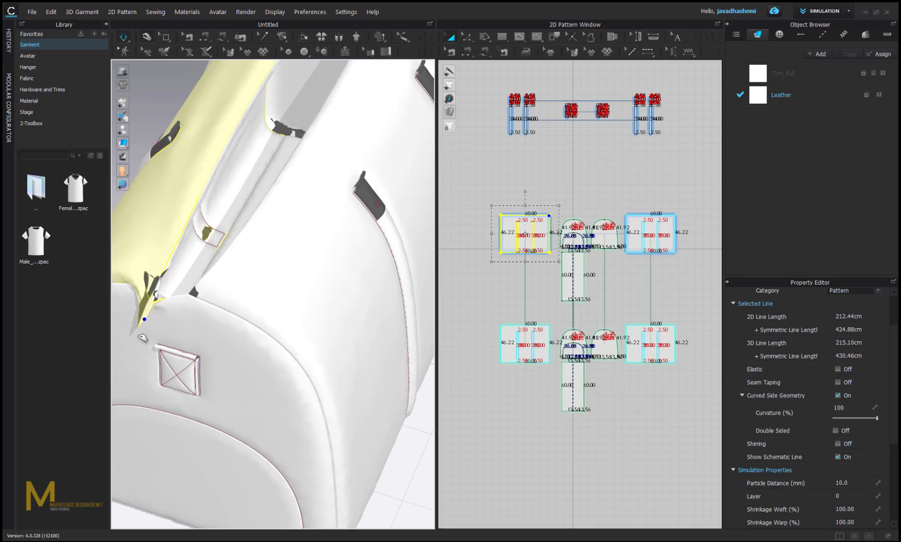
key("b")
scroll(194, 345, "down", 4)
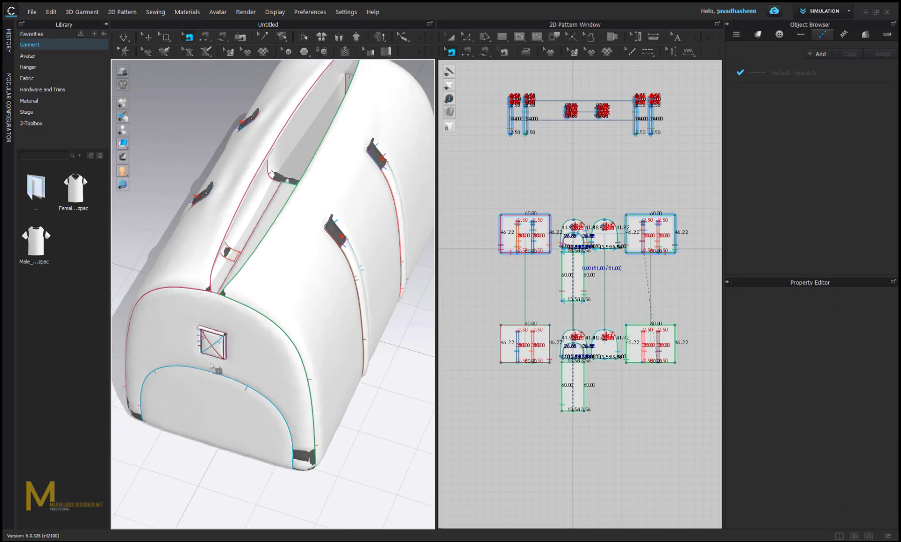
Step: Pull the front outer end panel's lower corners over the inner layer and let the bag settle in simulation
right_click_drag(269, 462, 231, 430)
key("q")
left_click(278, 491)
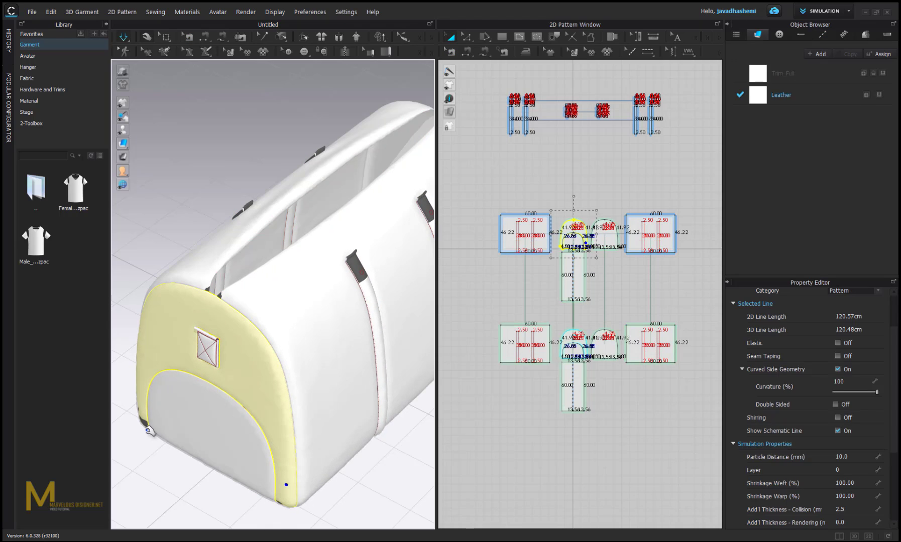
key("b")
right_click_drag(151, 434, 281, 301)
key("a")
key("space")
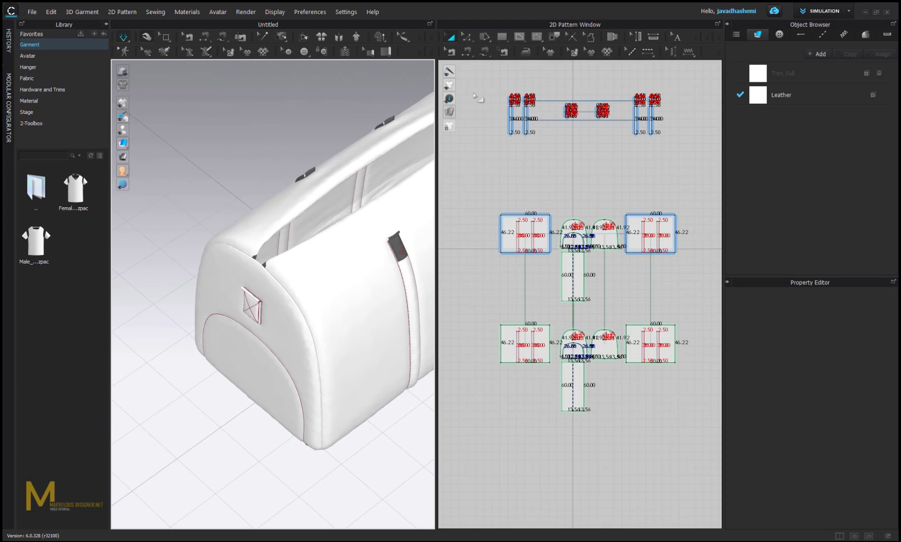
Step: Select all cloned inner panels and remove their linked editing
left_click(450, 52)
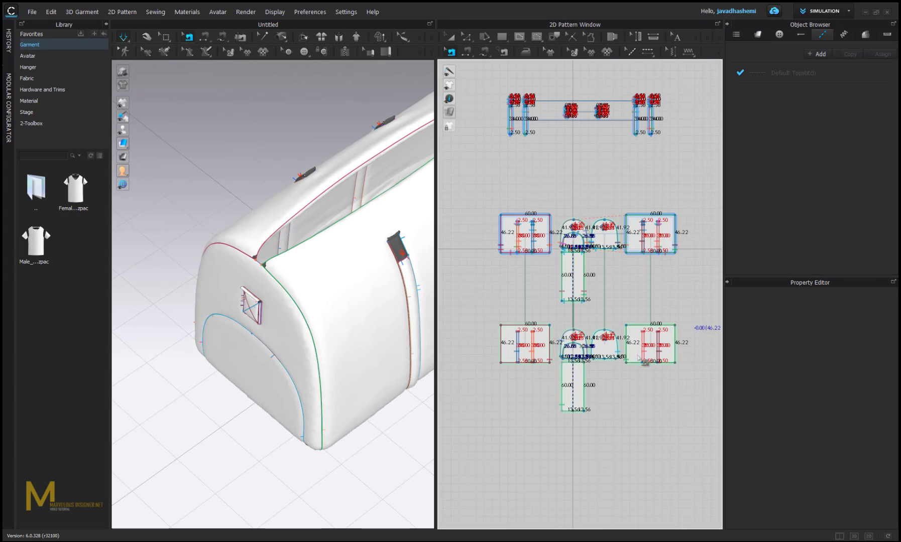
right_click_drag(265, 331, 351, 323)
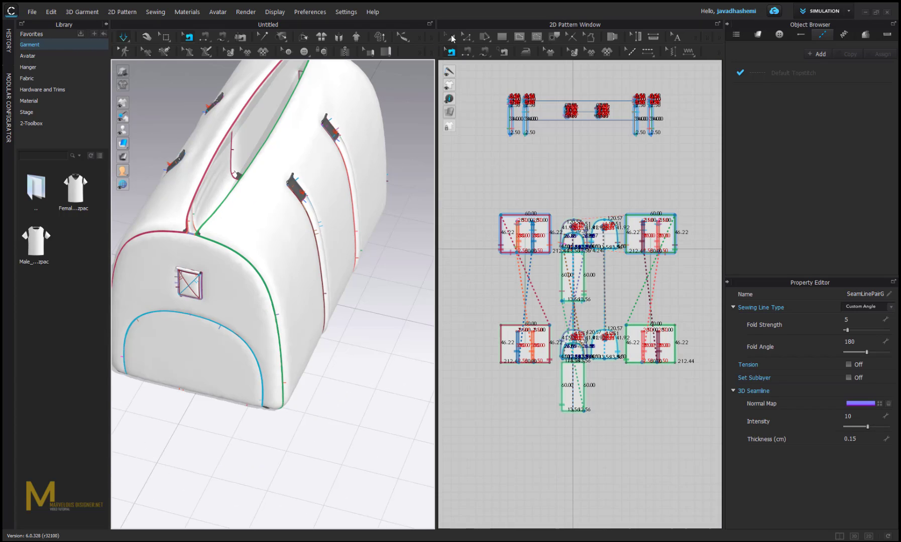
left_click(451, 38)
left_click(374, 357)
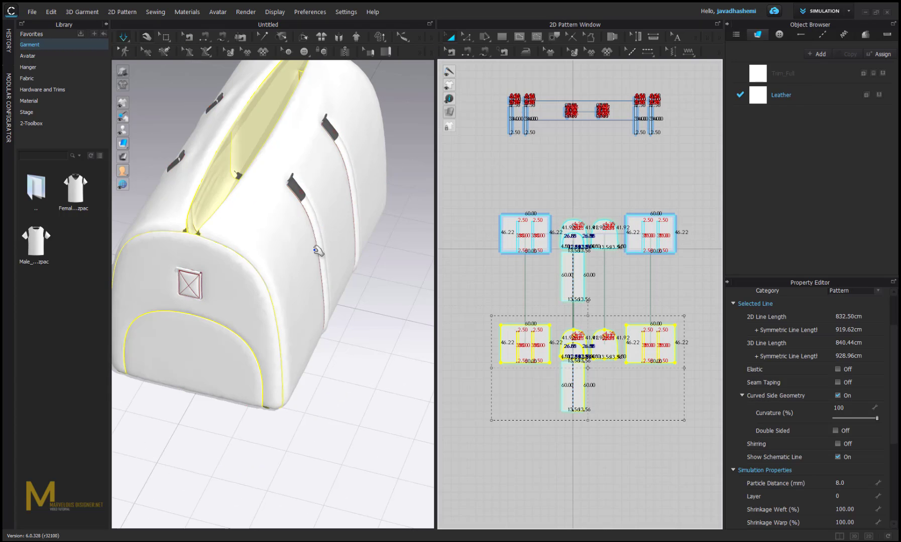
middle_click_drag(315, 250, 341, 316)
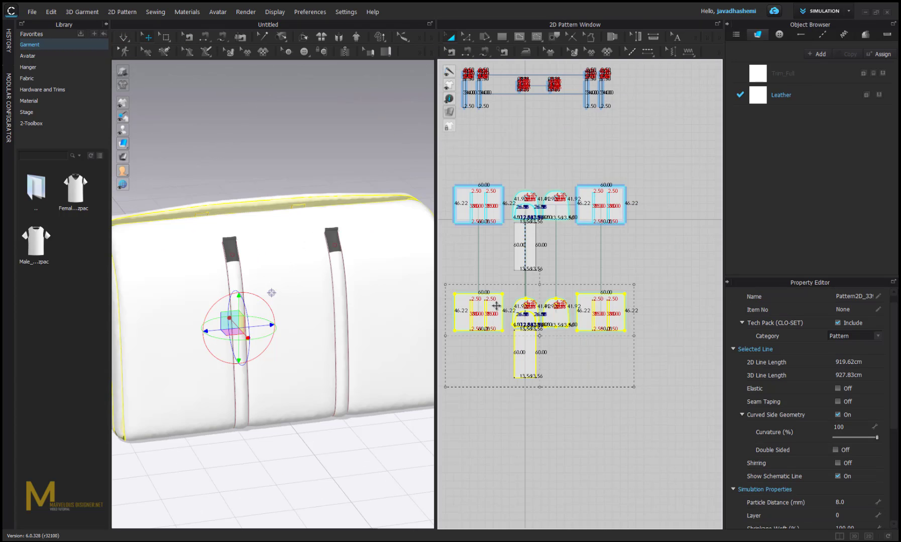
right_click(495, 306)
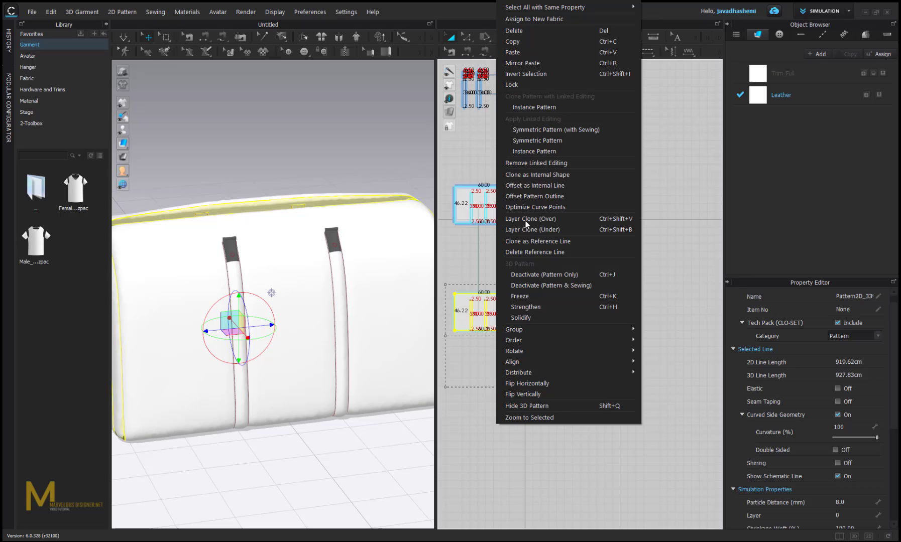
left_click(549, 164)
Step: Delete the internal strap and patch outlines from the cloned inner side and end panels
left_click(485, 248)
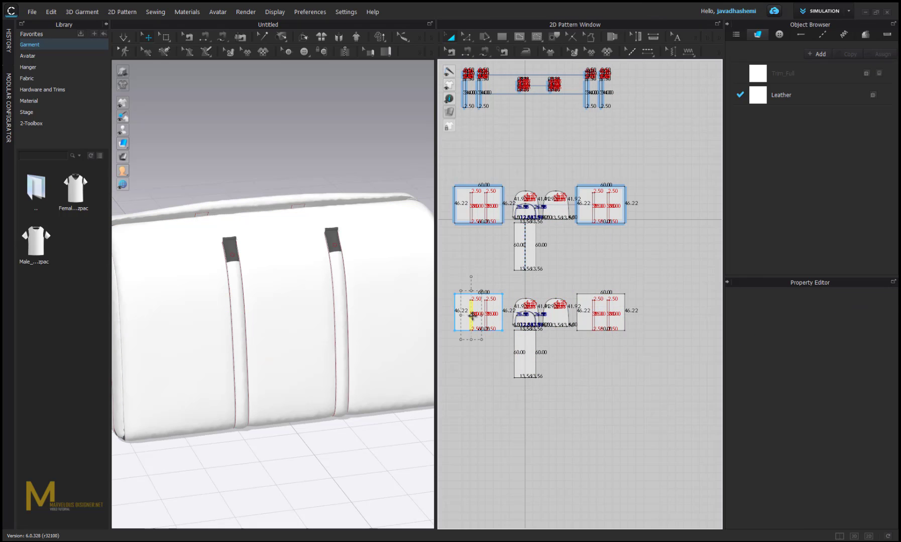
left_click(472, 315)
scroll(578, 321, "up", 3)
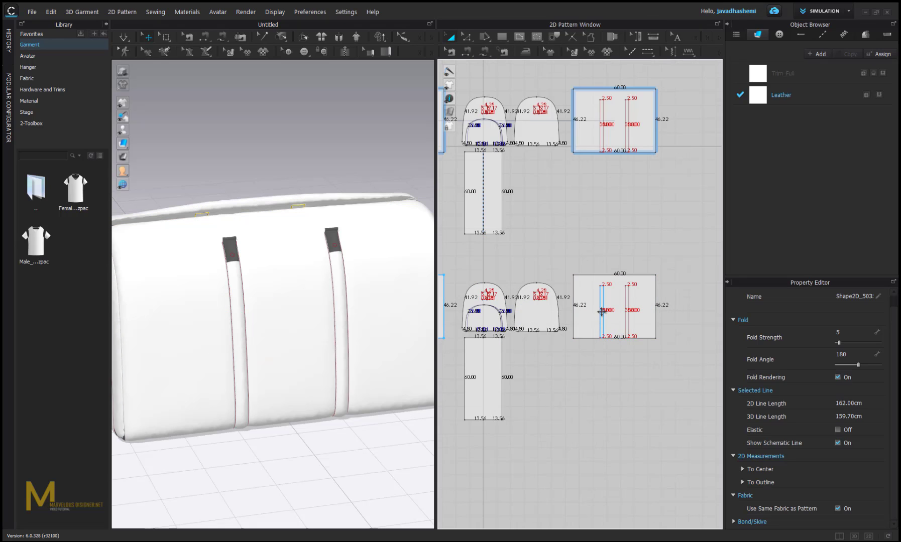
left_click(602, 311, "shift")
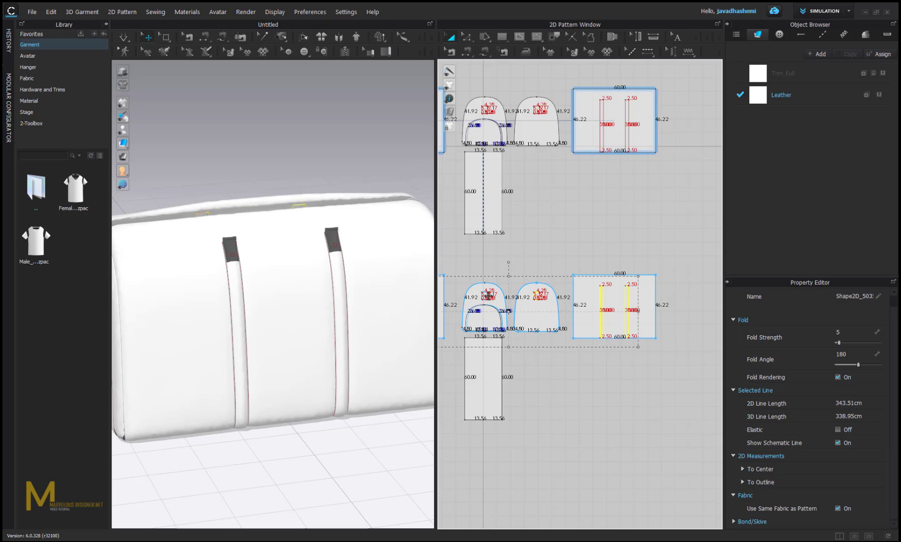
key("Delete")
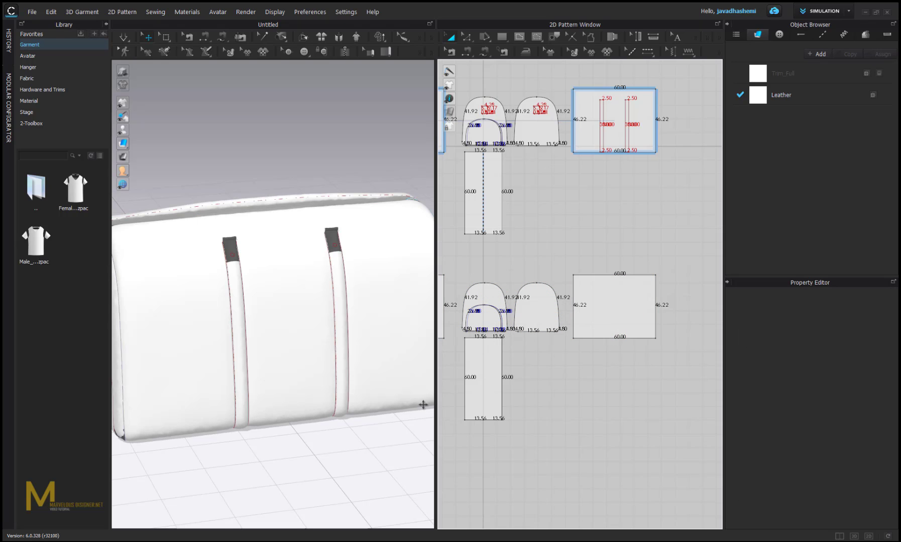
Step: Run the simulation to settle the simplified lining and check the edges of the bag's top opening
right_click_drag(190, 217, 245, 261)
key("space")
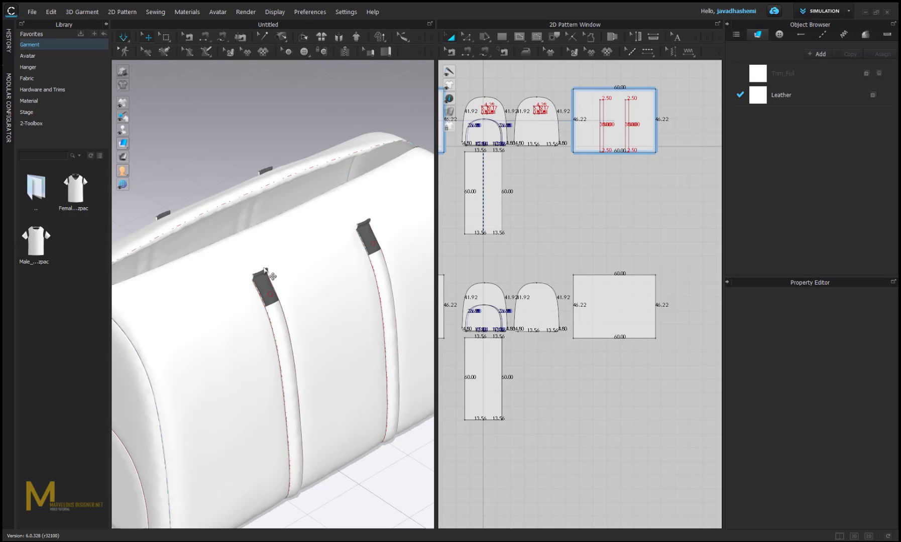
scroll(264, 271, "down", 5)
right_click_drag(283, 275, 324, 260)
middle_click_drag(278, 256, 285, 333)
scroll(285, 333, "up", 3)
scroll(303, 288, "up", 2)
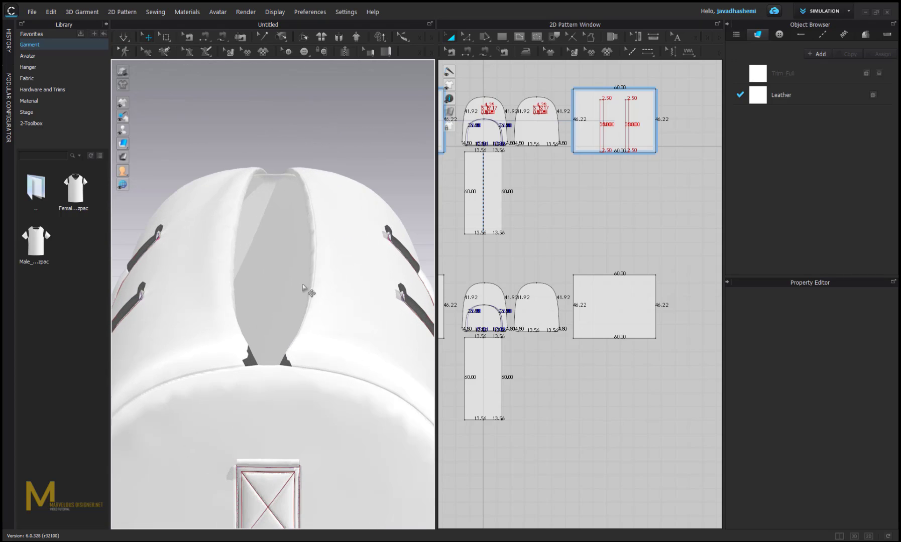
right_click_drag(244, 353, 270, 298)
scroll(270, 297, "up", 4)
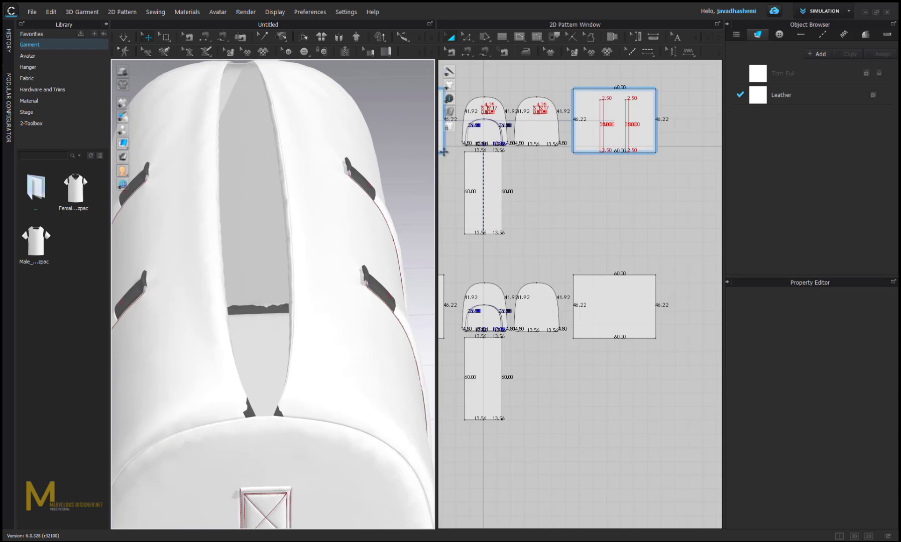
scroll(327, 225, "up", 5)
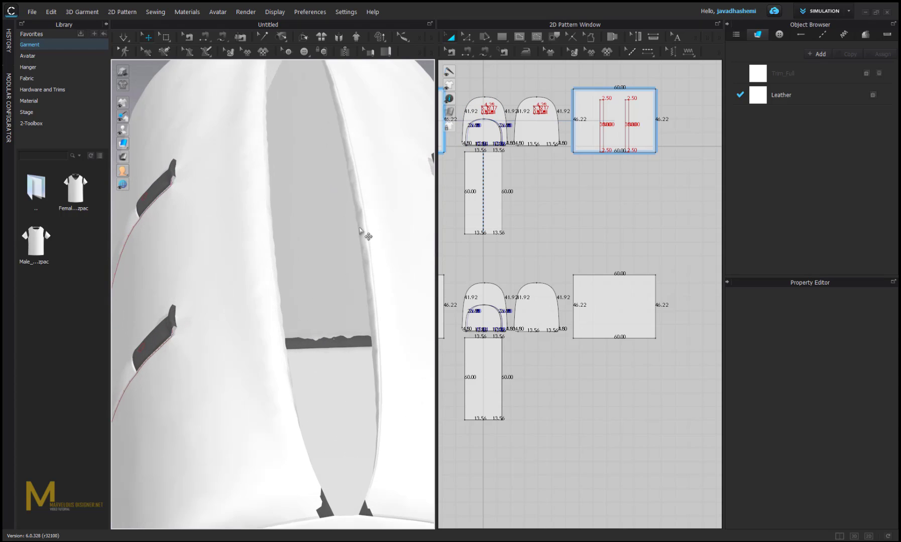
Step: Highlight the inner end and side panels inside the opening to examine how the lining sits
left_click(363, 234)
right_click_drag(362, 272, 237, 368)
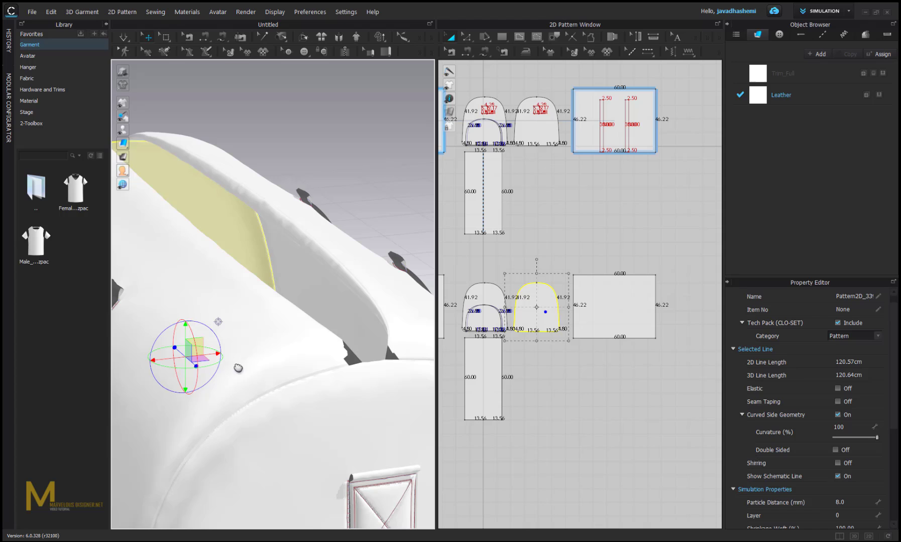
left_click(321, 251)
mouse_move(316, 259)
right_mouse_down()
mouse_move(294, 257)
mouse_move(324, 258)
right_mouse_up()
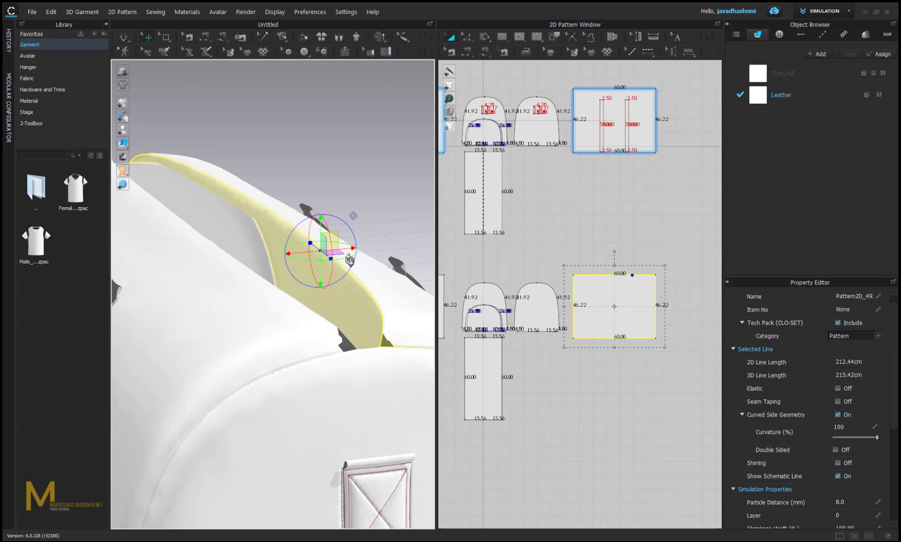
Step: Set the sewing line type of both seams joining the inner and outer side panels to Turned and simulate
scroll(323, 258, "up", 3)
middle_click_drag(553, 182, 640, 174)
left_click(450, 52)
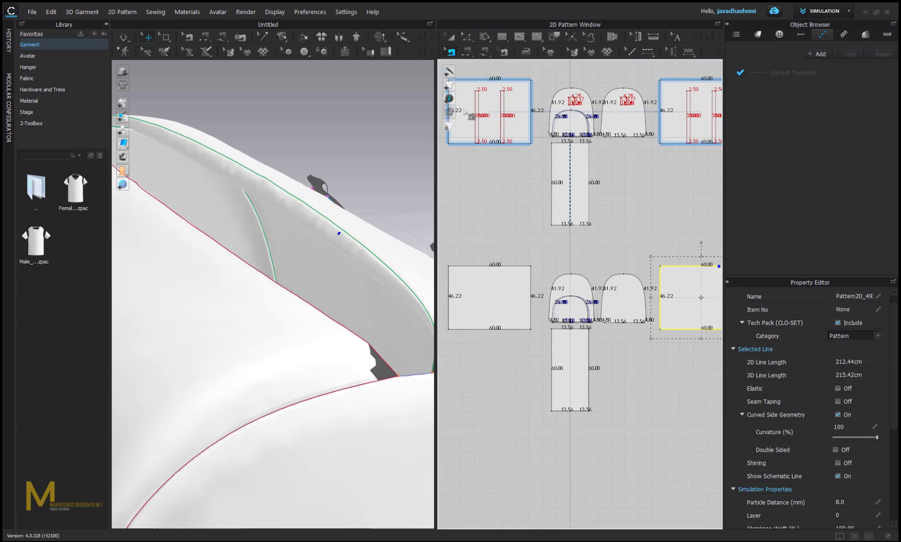
left_click(472, 266)
scroll(502, 293, "down", 3)
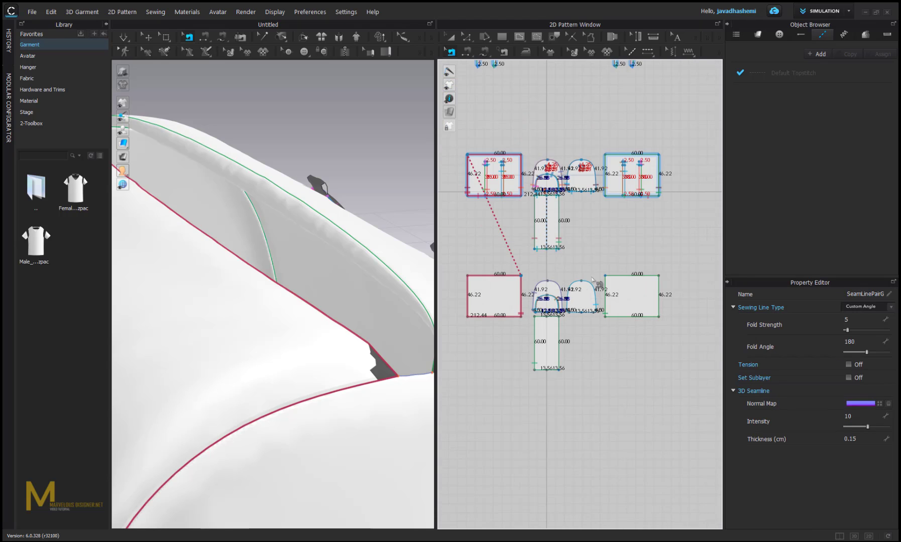
left_click(621, 276, "shift")
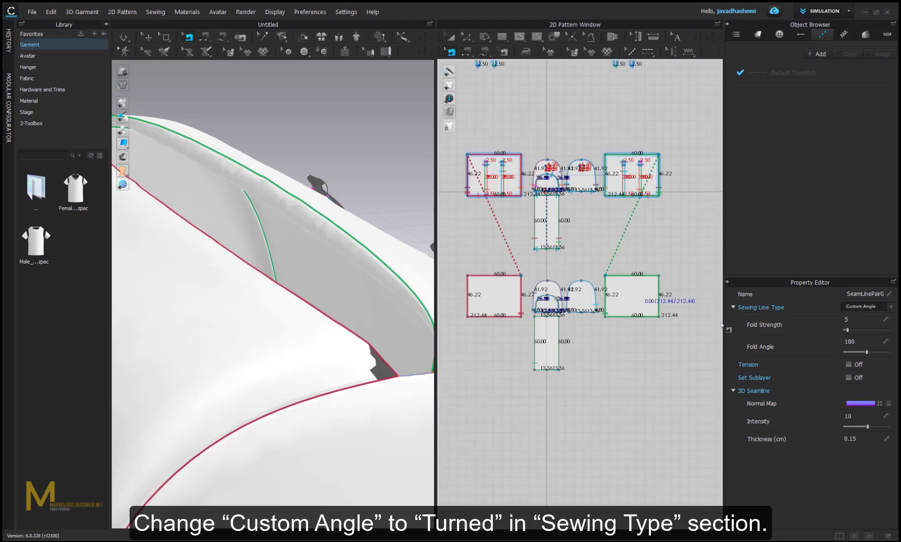
left_click(866, 307)
left_click(864, 319)
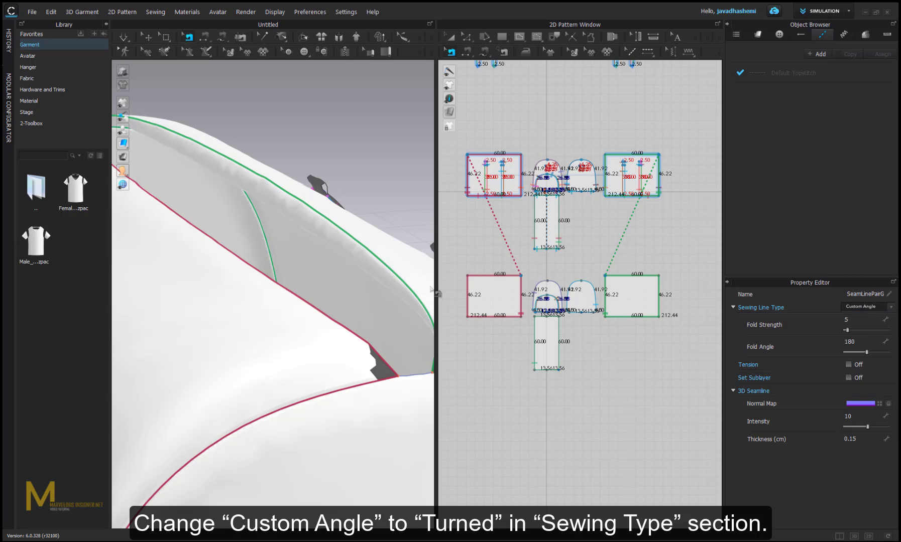
scroll(316, 292, "down", 5)
key("space")
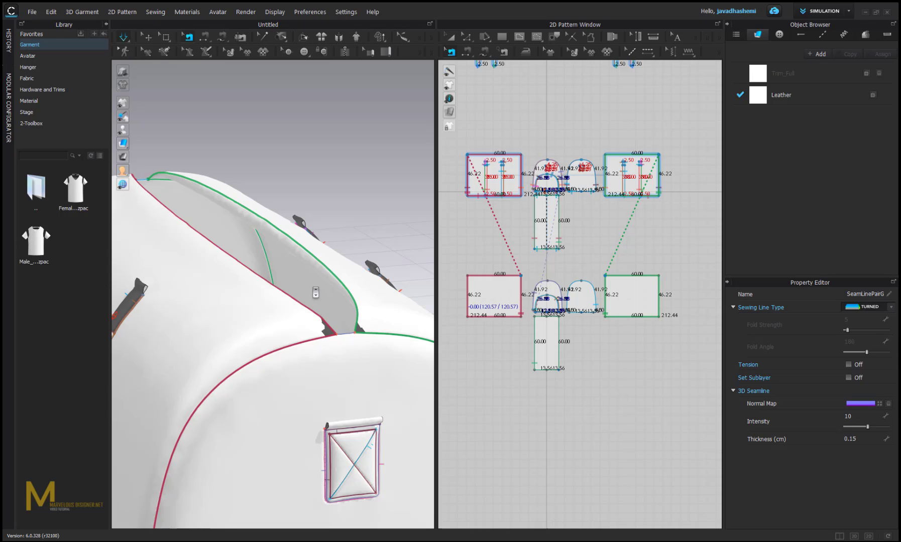
Step: Tug the outer side panel slightly at the front end of the top opening during simulation to adjust the fold
key("q")
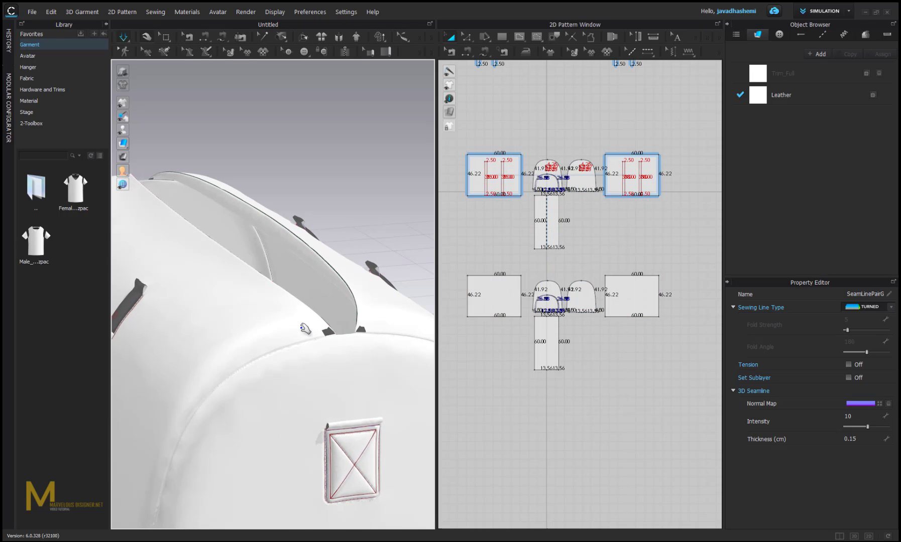
mouse_move(316, 332)
left_mouse_down()
mouse_move(336, 334)
mouse_move(319, 331)
left_mouse_up()
key("b")
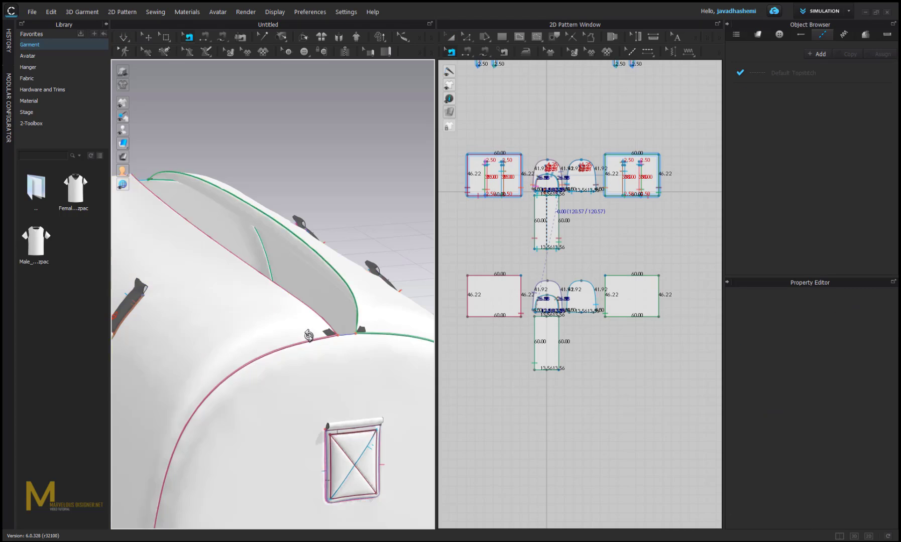
right_click_drag(309, 336, 302, 340)
scroll(302, 340, "down", 5)
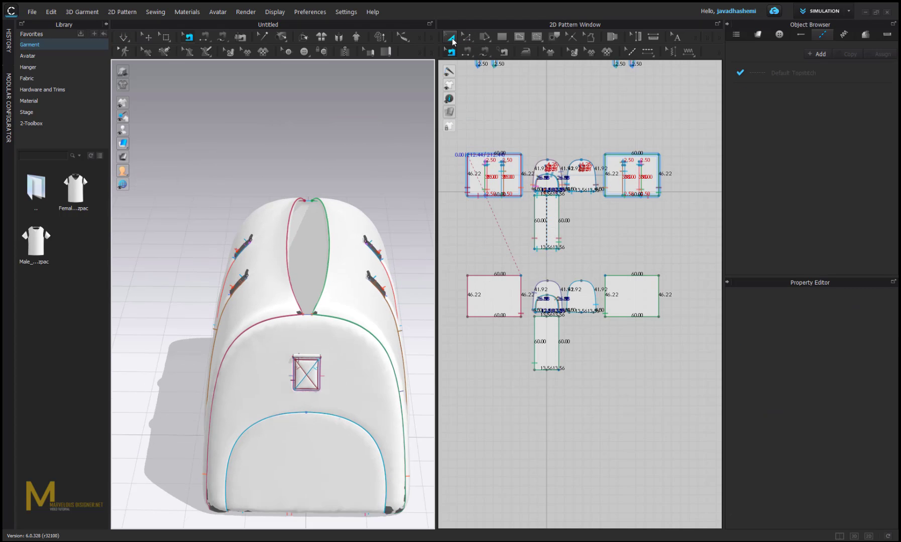
Step: Set the particle distance of all outer side, end and bottom panels to 5 mm and simulate the bag
left_click(451, 38)
key("ctrl+a")
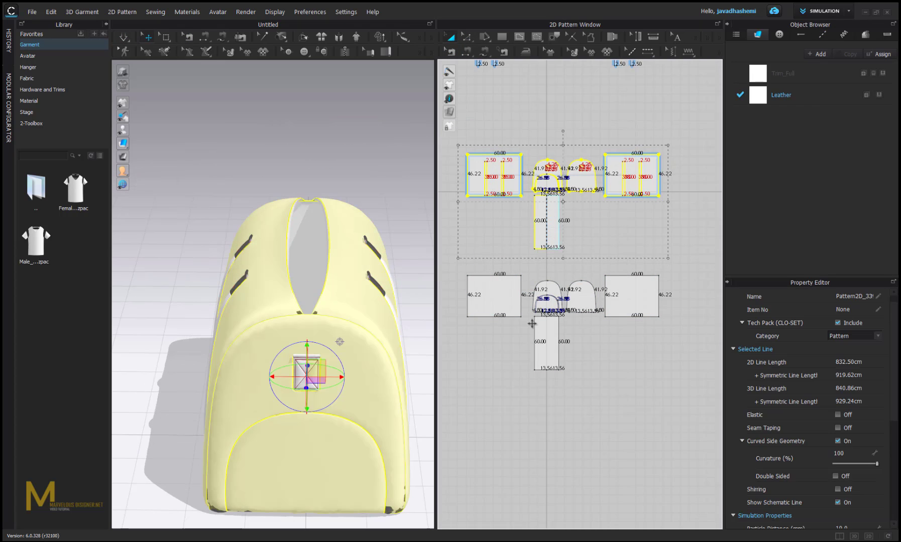
scroll(847, 427, "down", 3)
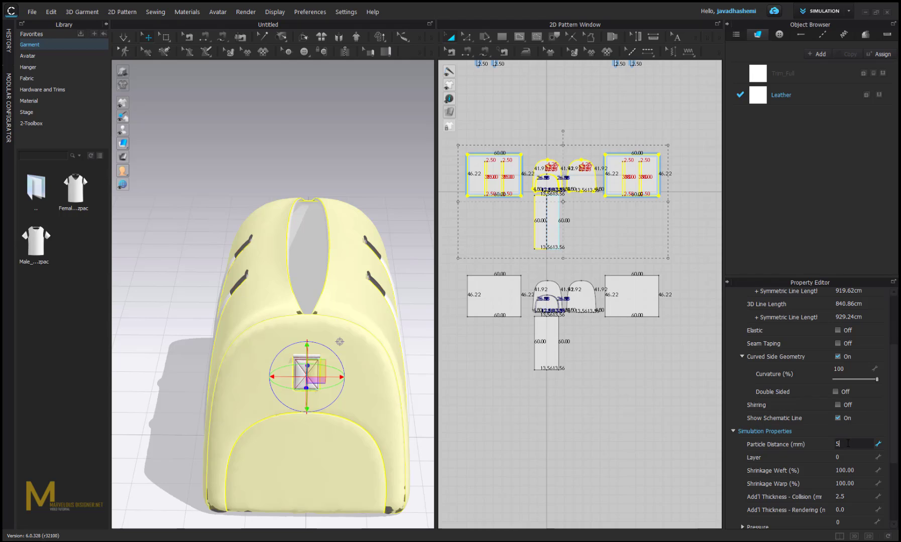
key("Return")
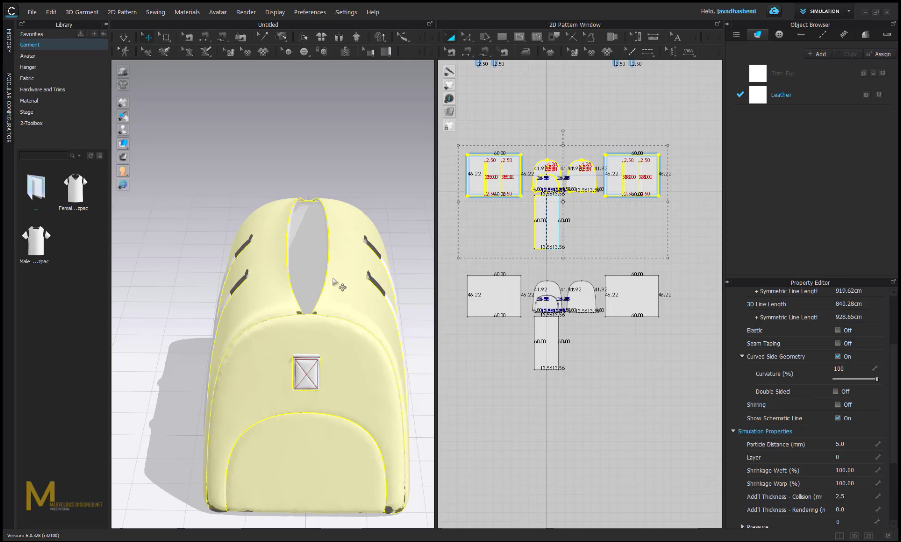
scroll(326, 285, "up", 3)
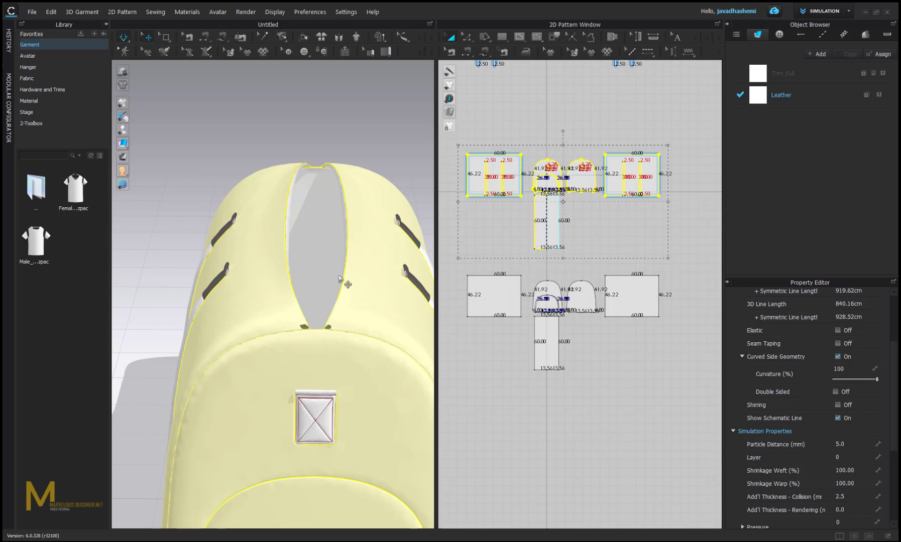
scroll(340, 280, "up", 5)
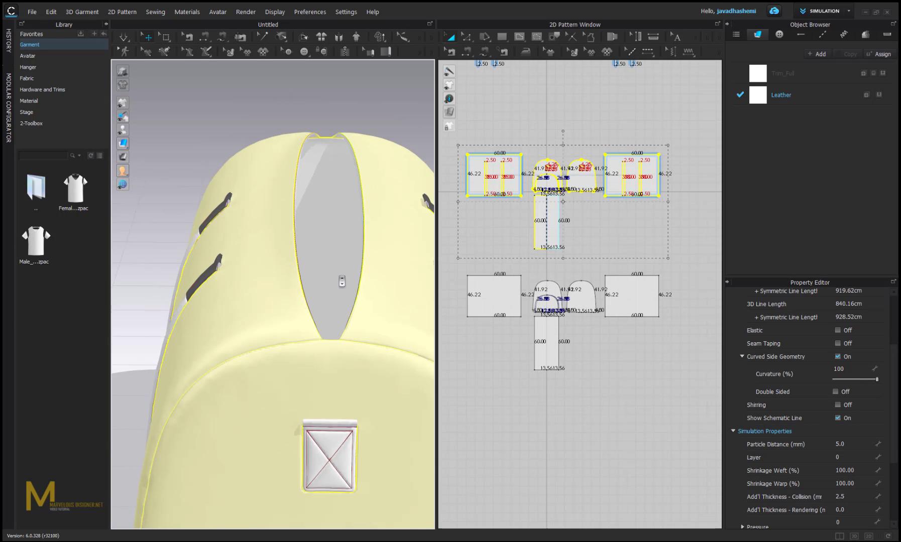
Step: Examine the finished bag from the side and front corner, and review the outer and inner pattern layout
scroll(342, 281, "down", 3)
right_click_drag(309, 300, 305, 364)
middle_click_drag(305, 365, 327, 277)
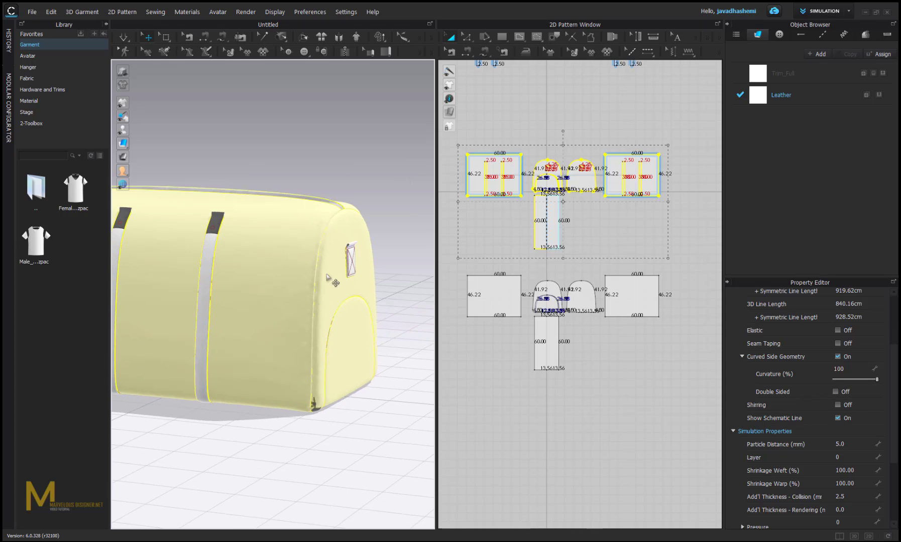
right_click_drag(327, 277, 266, 293)
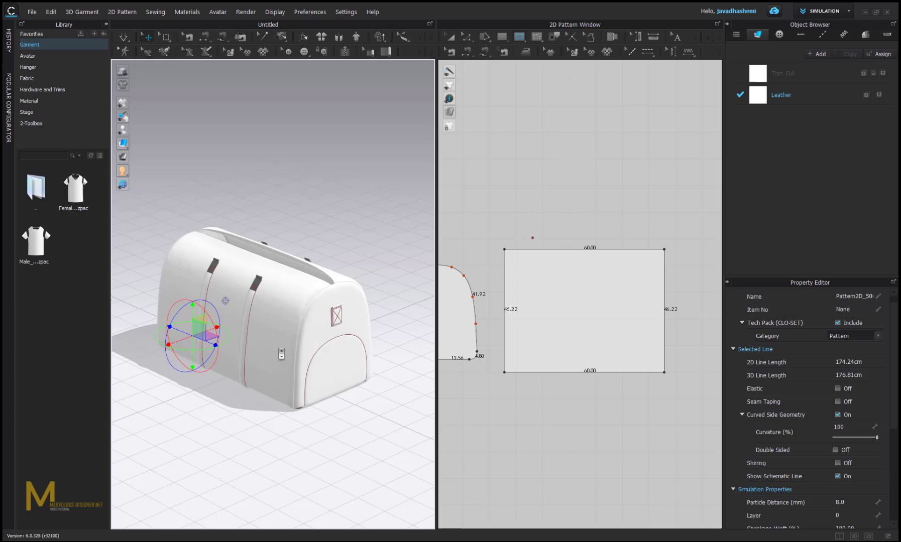
right_click_drag(277, 343, 301, 346)
scroll(577, 323, "down", 5)
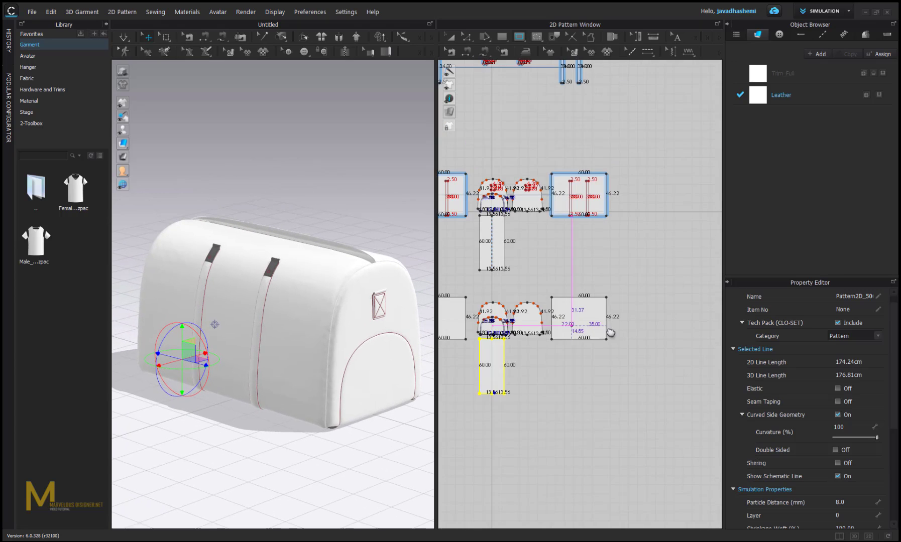
middle_click_drag(607, 330, 633, 376)
scroll(623, 393, "down", 1)
scroll(632, 376, "up", 3)
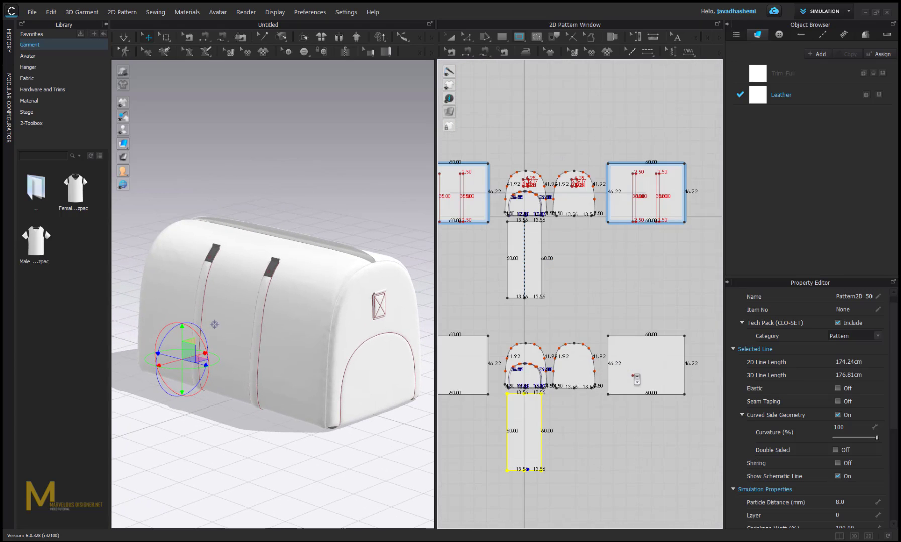
scroll(637, 380, "down", 3)
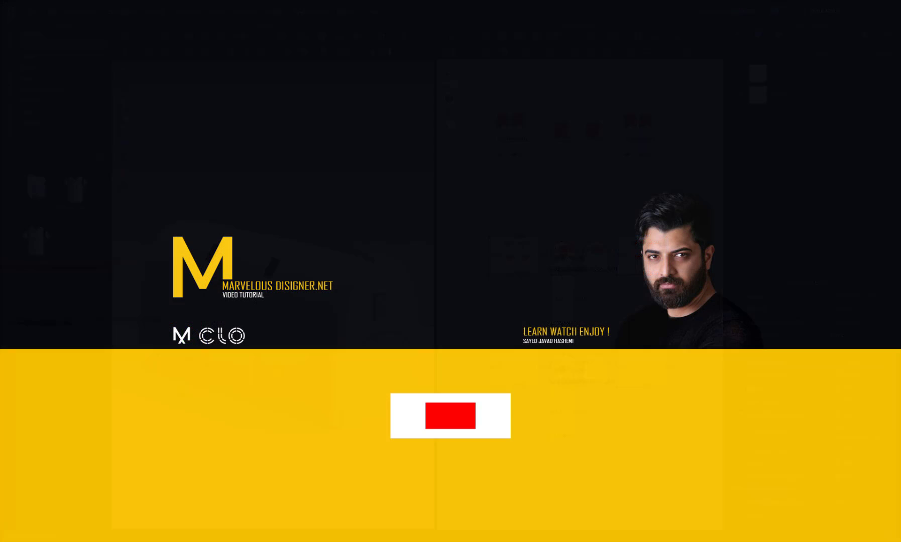